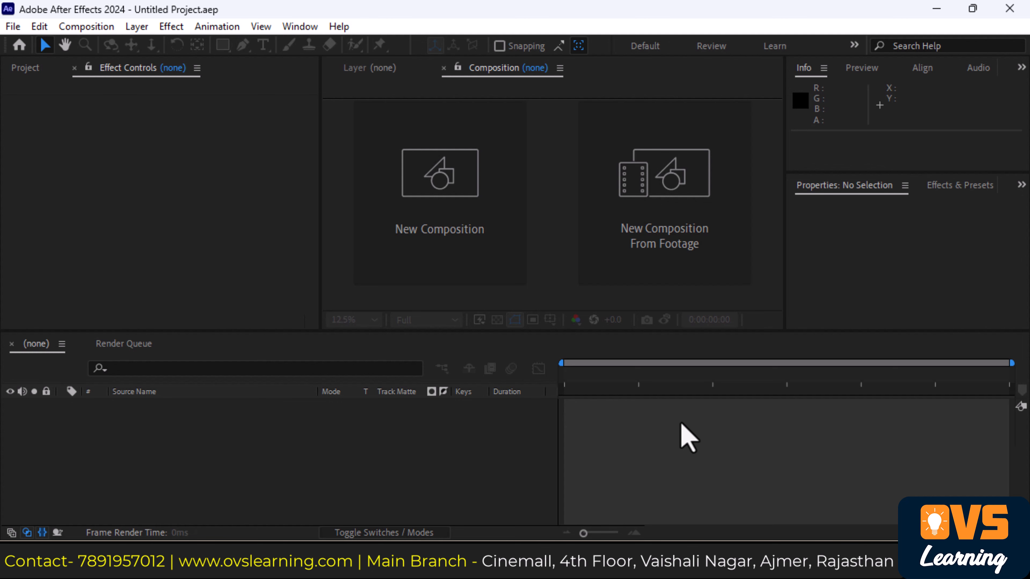
Start a new project and open the settings for a new composition
left_click(13, 26)
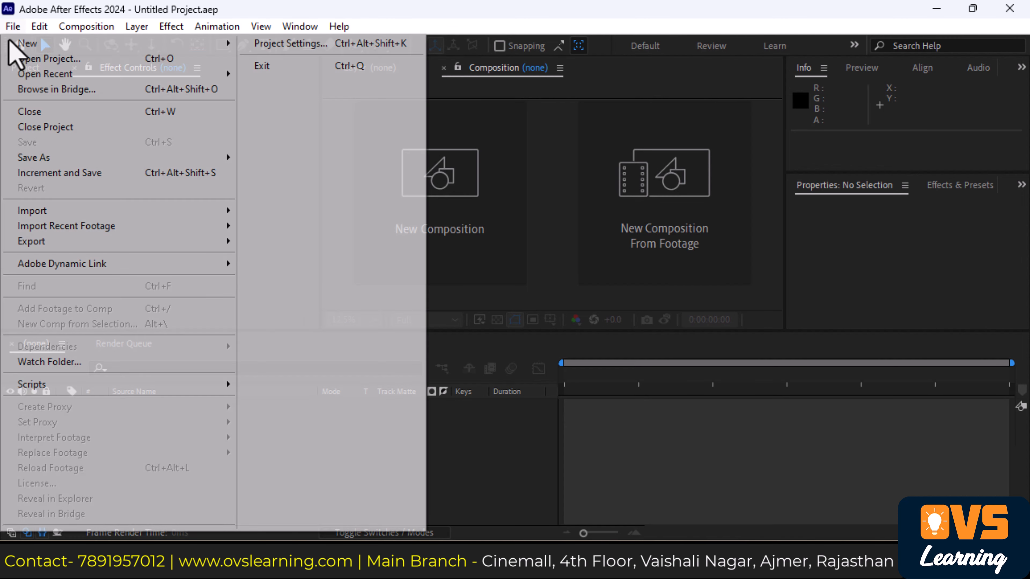
mouse_move(25, 42)
left_click(413, 47)
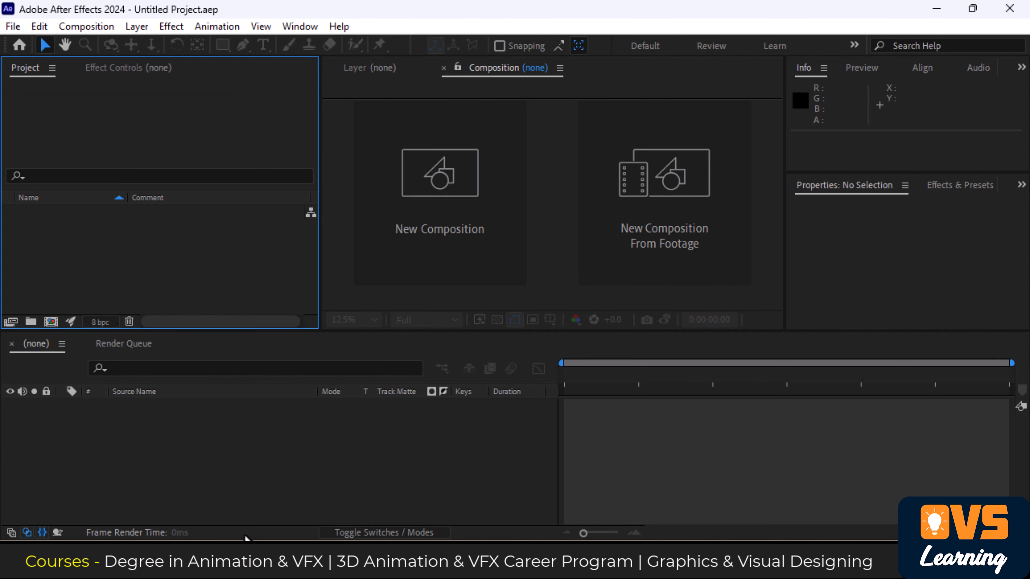
left_click(453, 266)
left_click_drag(537, 62, 553, 63)
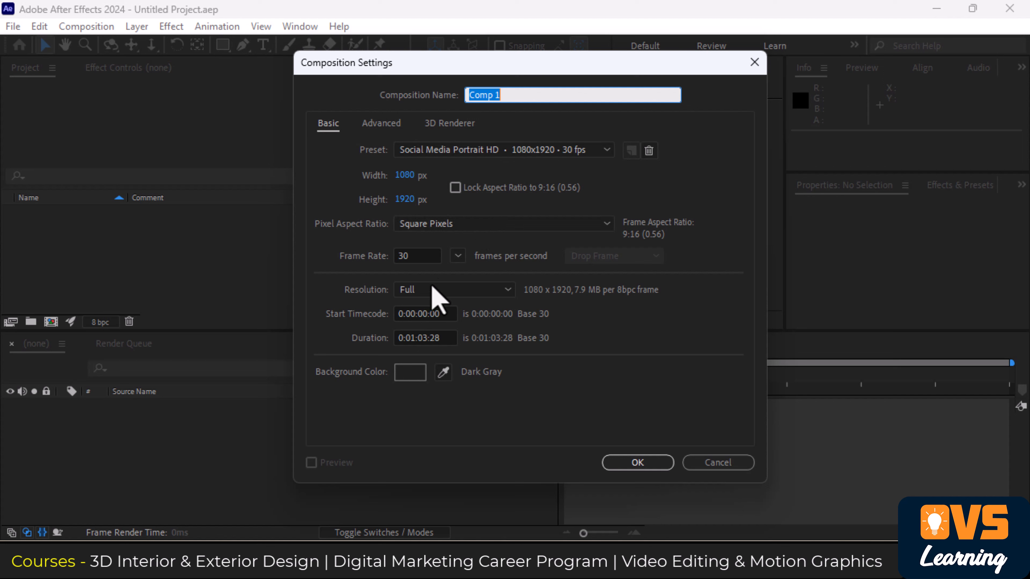
Set the composition's duration to 0:59:00:00 and create the 1080x1920, 30 fps portrait composition
left_click(414, 337)
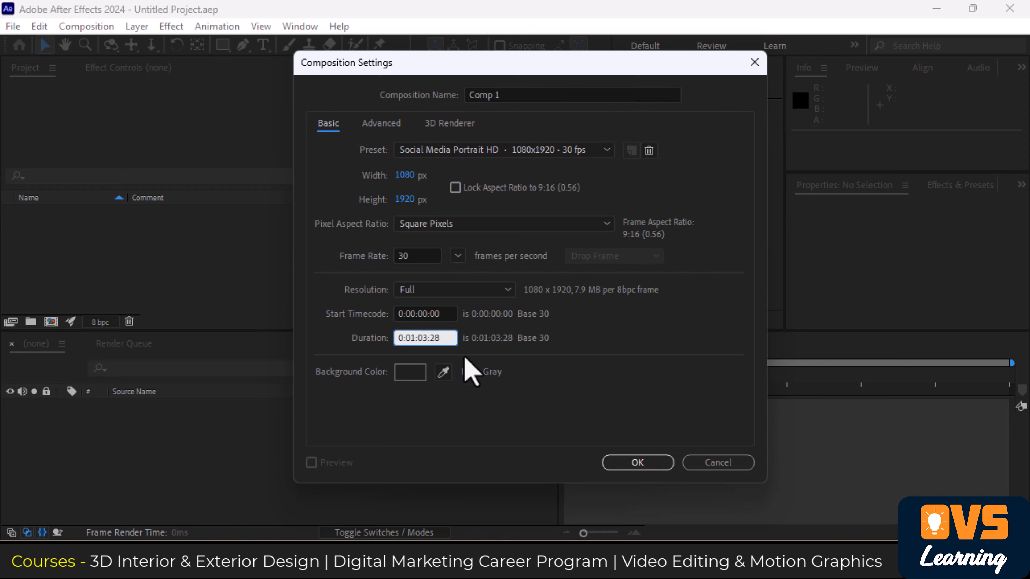
key("Left")
key("Left")
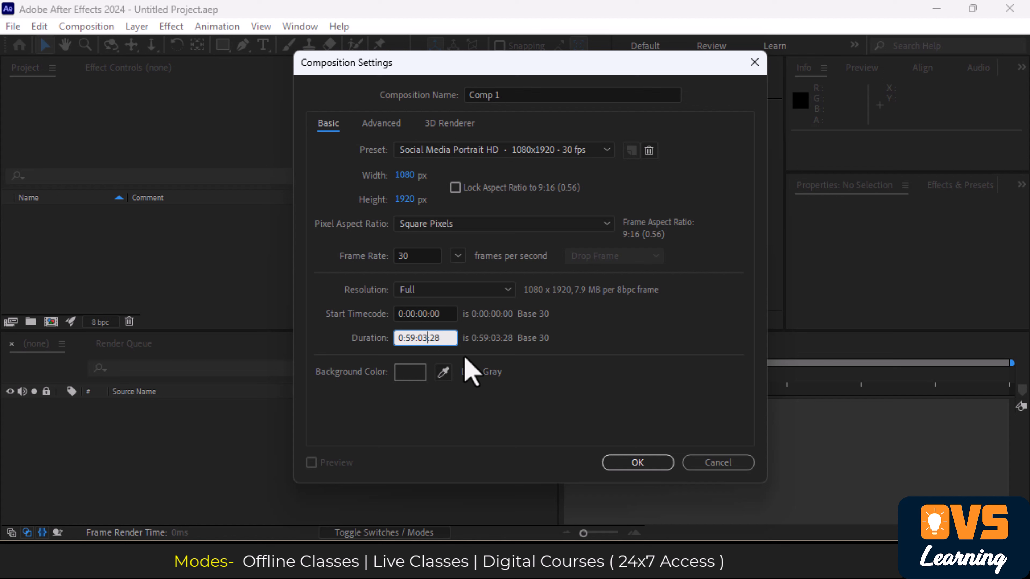
type("00")
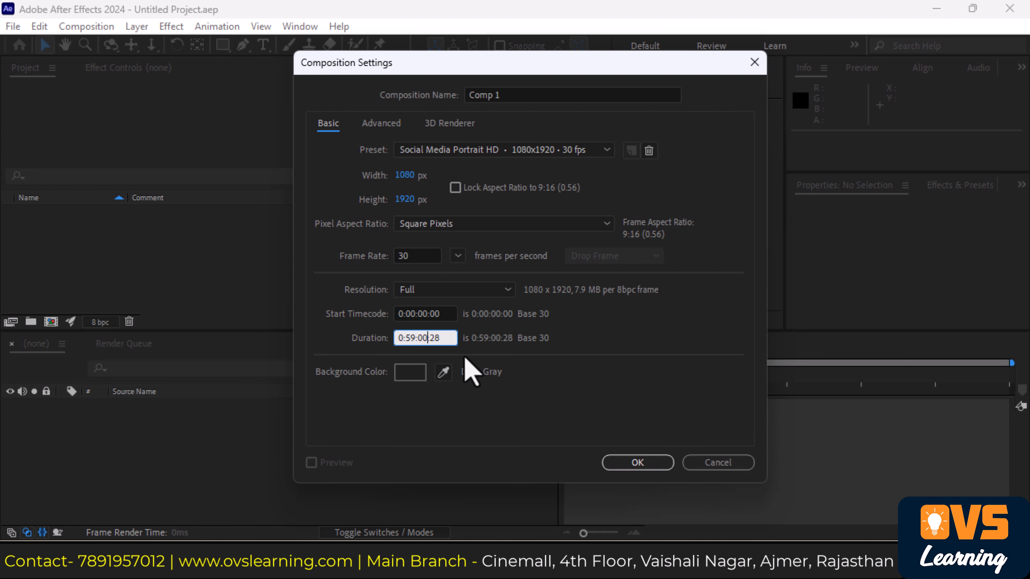
left_click_drag(447, 338, 393, 334)
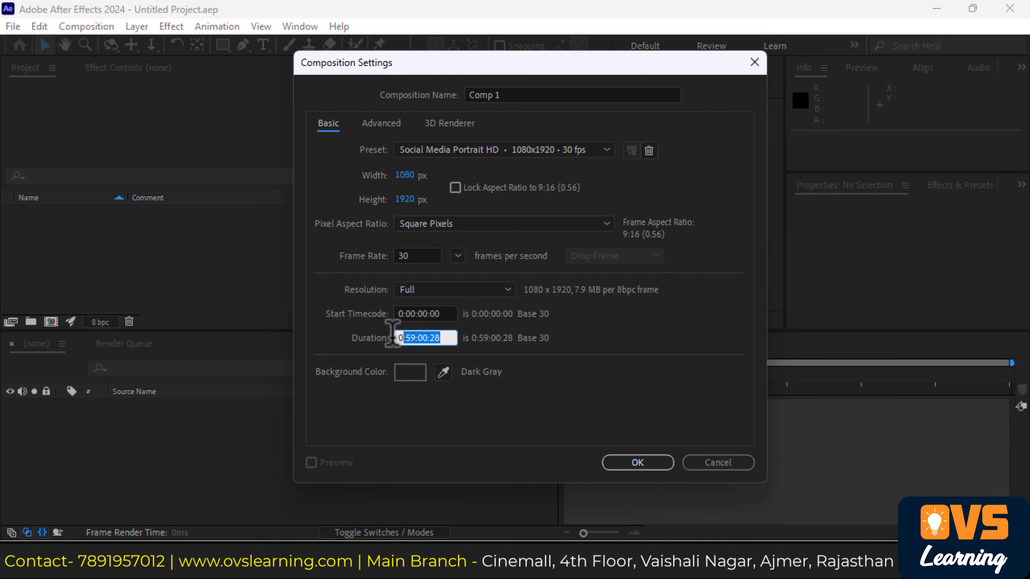
left_click(417, 340)
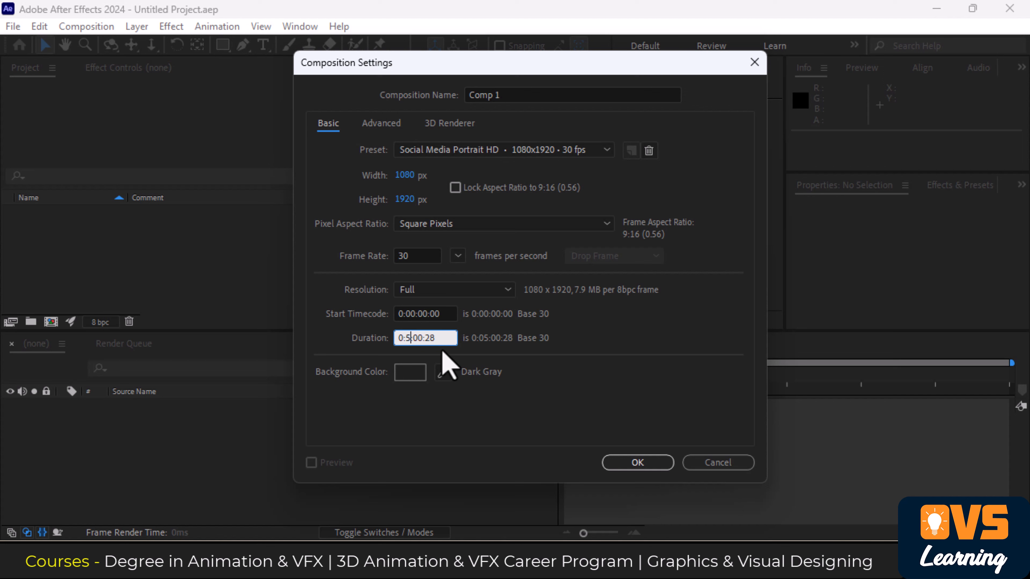
left_click(449, 340)
key("BackSpace")
key("BackSpace")
left_click(637, 464)
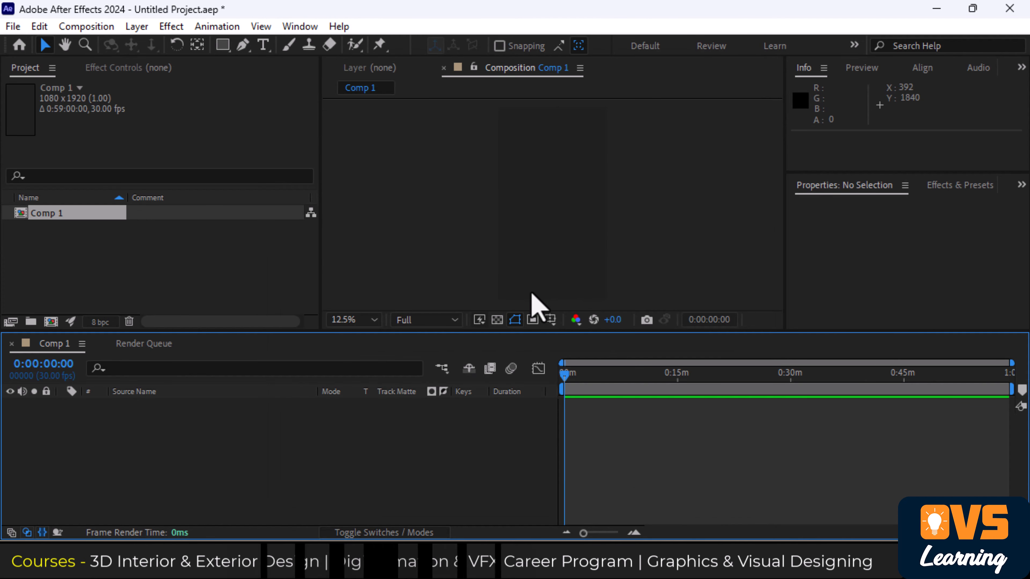
Play Comp 2 from its start to preview the Comp 111.mp4 footage, then return to the first frame
scroll(546, 209, "down", 1)
scroll(553, 221, "up", 1)
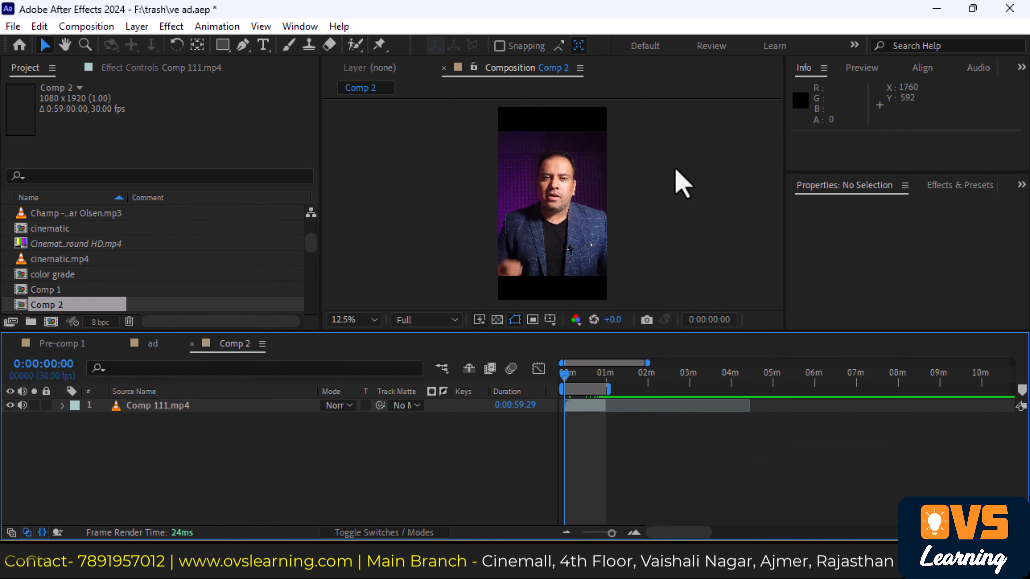
key("=")
left_click_drag(587, 374, 551, 371)
key("space")
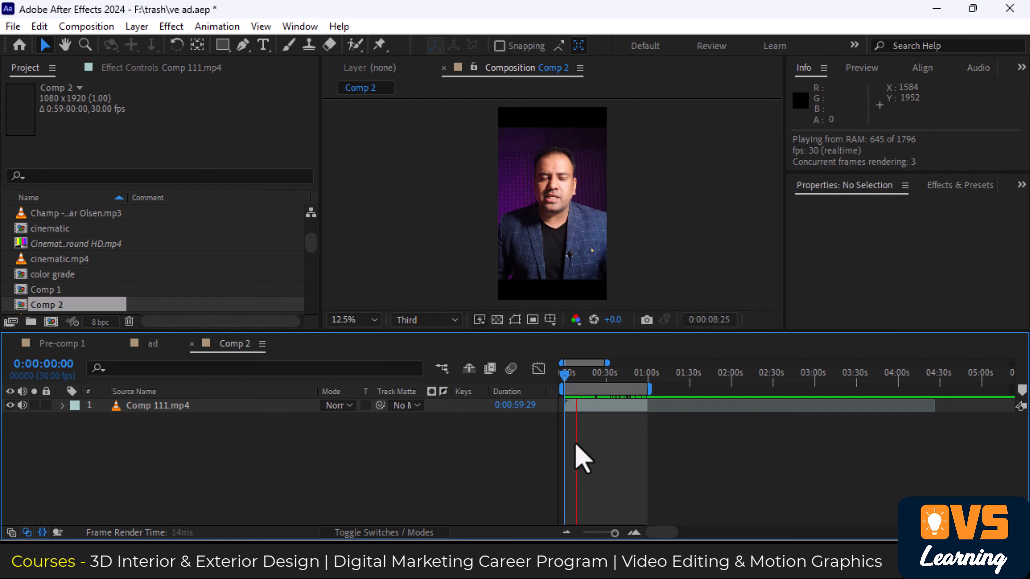
mouse_move(578, 375)
left_mouse_down()
mouse_move(565, 375)
mouse_move(634, 370)
mouse_move(561, 369)
left_mouse_up()
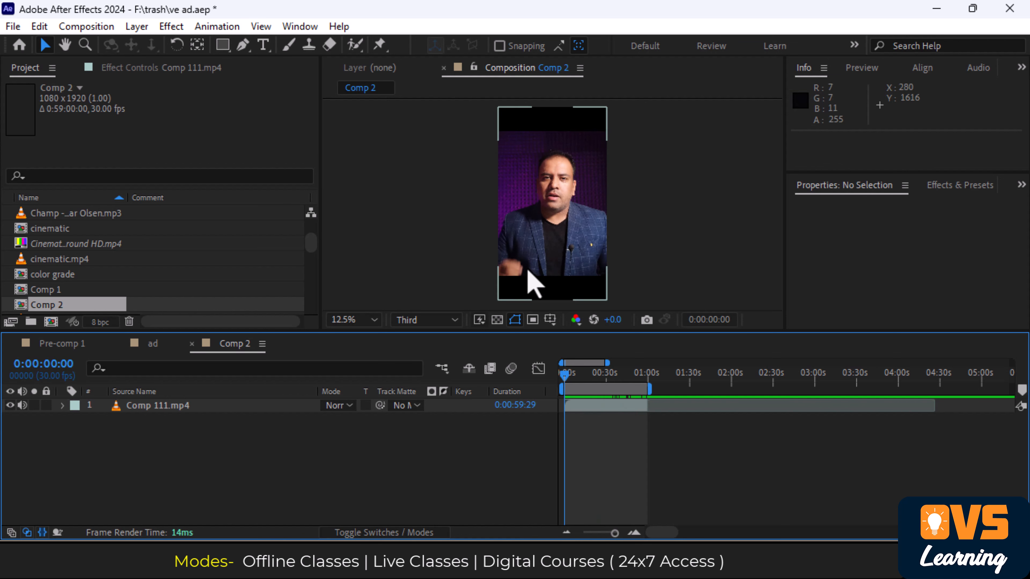
scroll(560, 248, "up", 2)
scroll(561, 249, "down", 2)
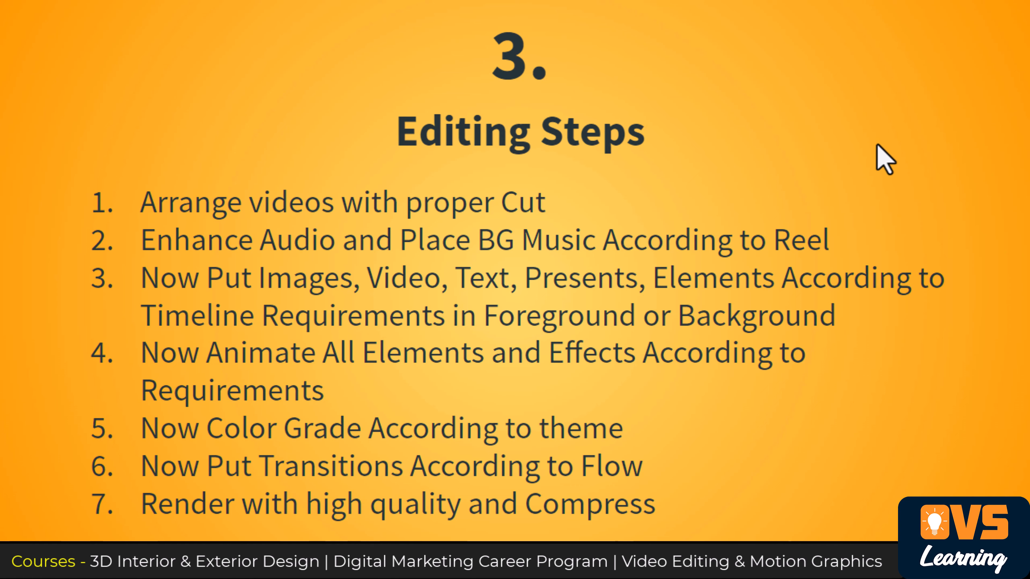
Convert Comp 111.mp4 to an audio file in Format Factory, saving it in the source file's folder
key("Escape")
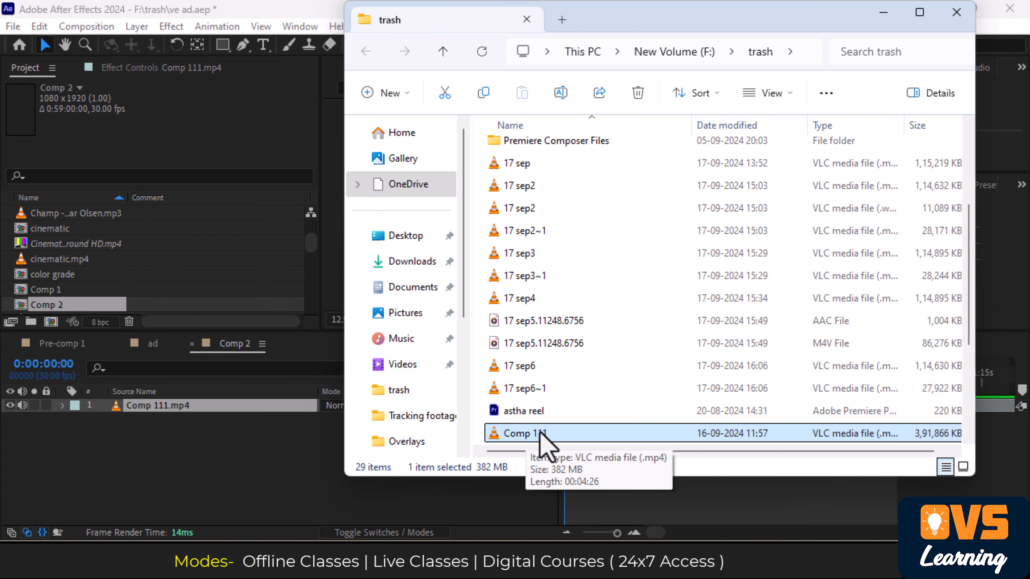
key("super")
type("format")
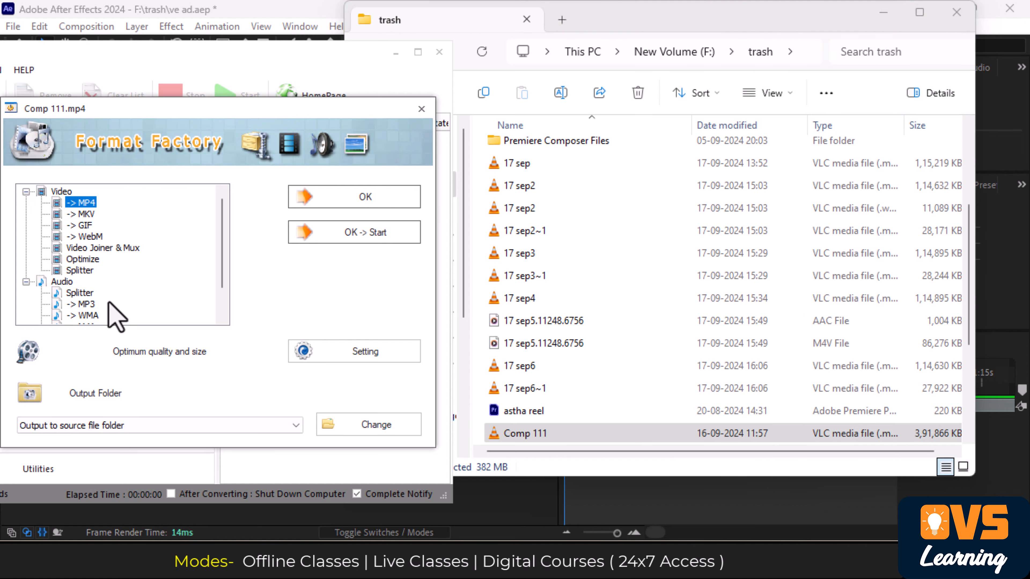
scroll(98, 314, "down", 1)
left_click(83, 315)
left_click(356, 197)
left_click(337, 96)
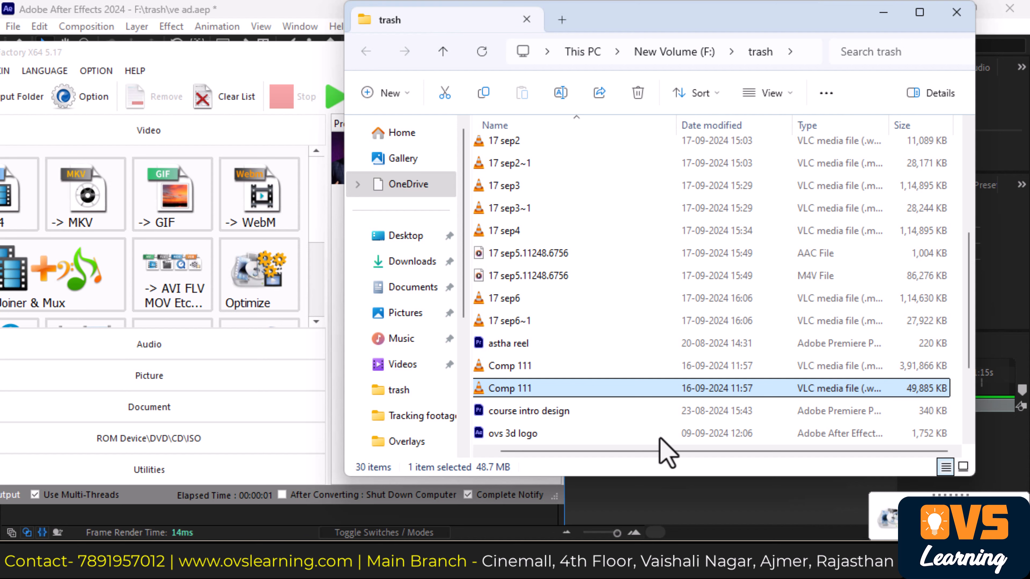
left_click_drag(648, 453, 632, 454)
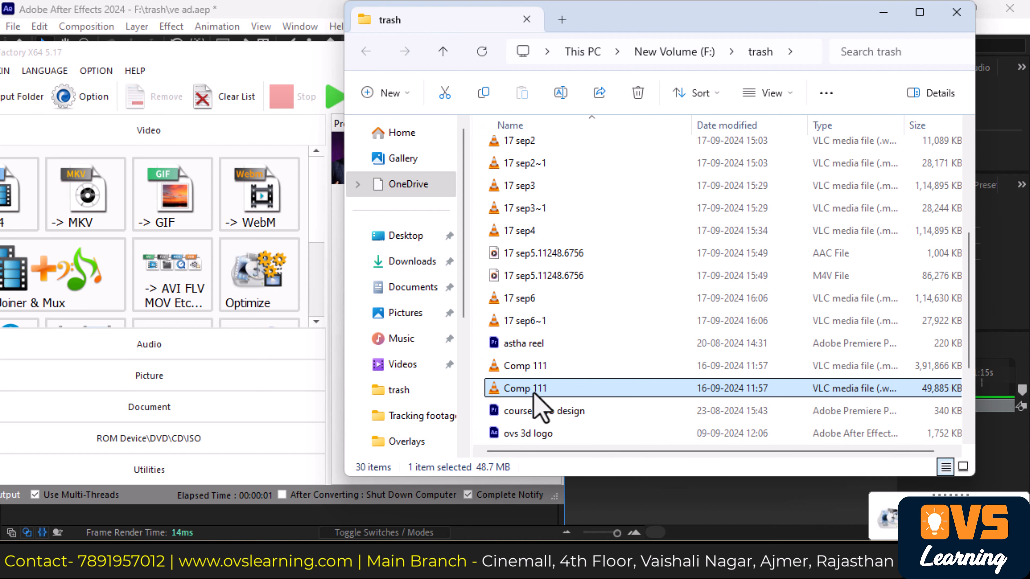
left_click_drag(672, 24, 688, 269)
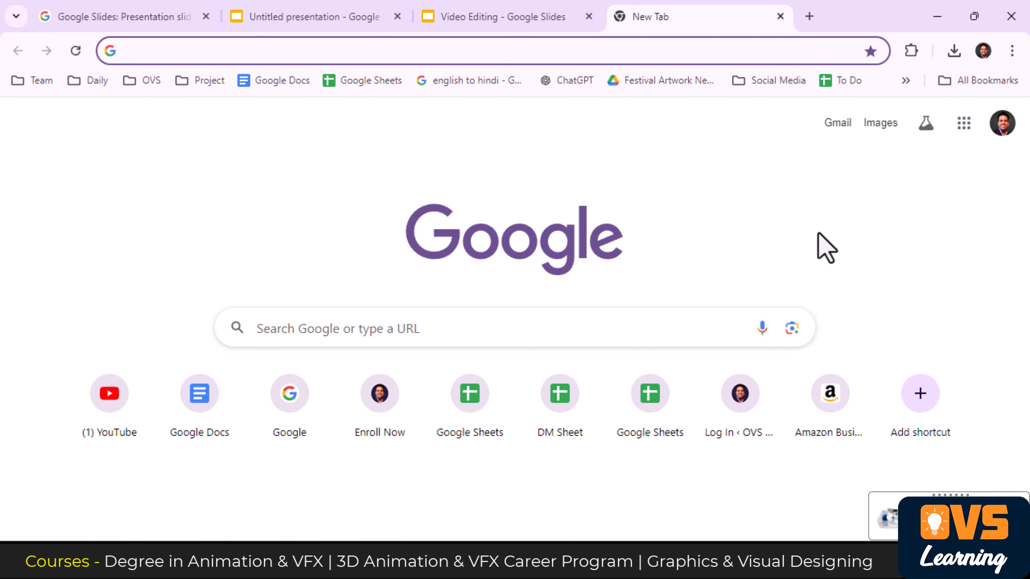
Search the web in Chrome for "adobe podcast" and open the Adobe Podcast site
type("adobe podcast")
key("Return")
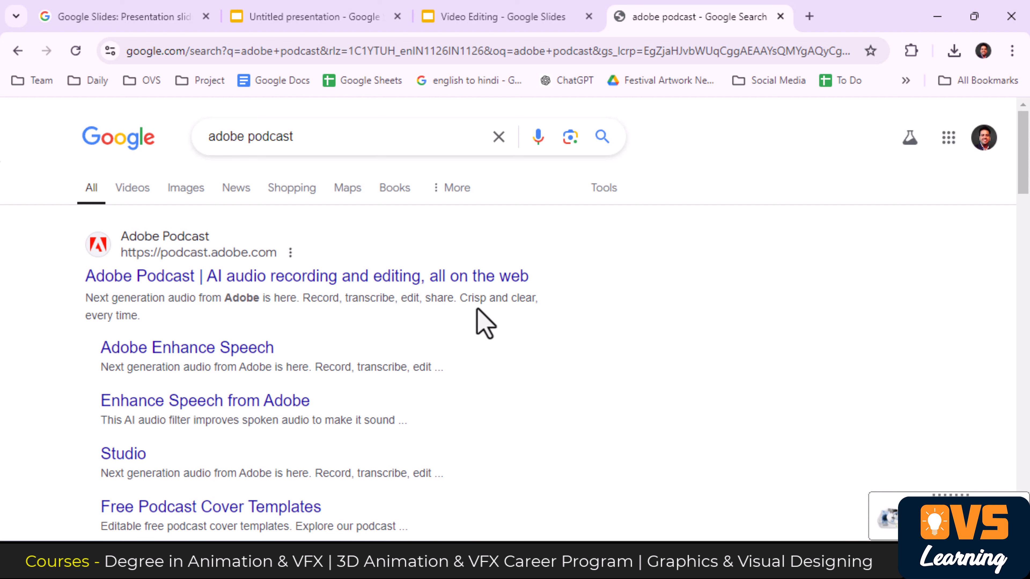
left_click(483, 280)
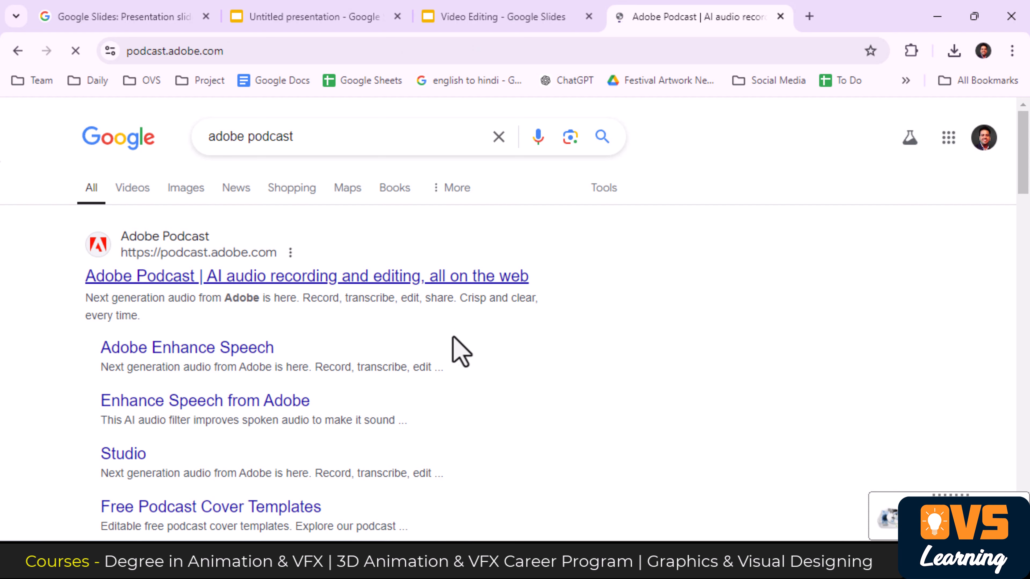
Open Adobe Podcast's Enhance Speech tool and sign in to the existing account
scroll(458, 336, "down", 5)
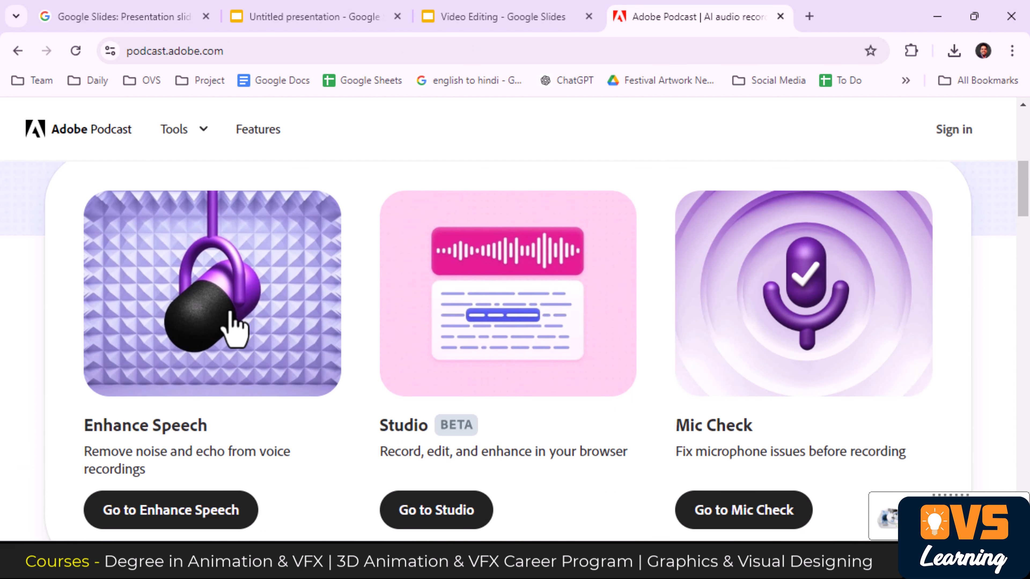
left_click(233, 327)
scroll(306, 405, "down", 3)
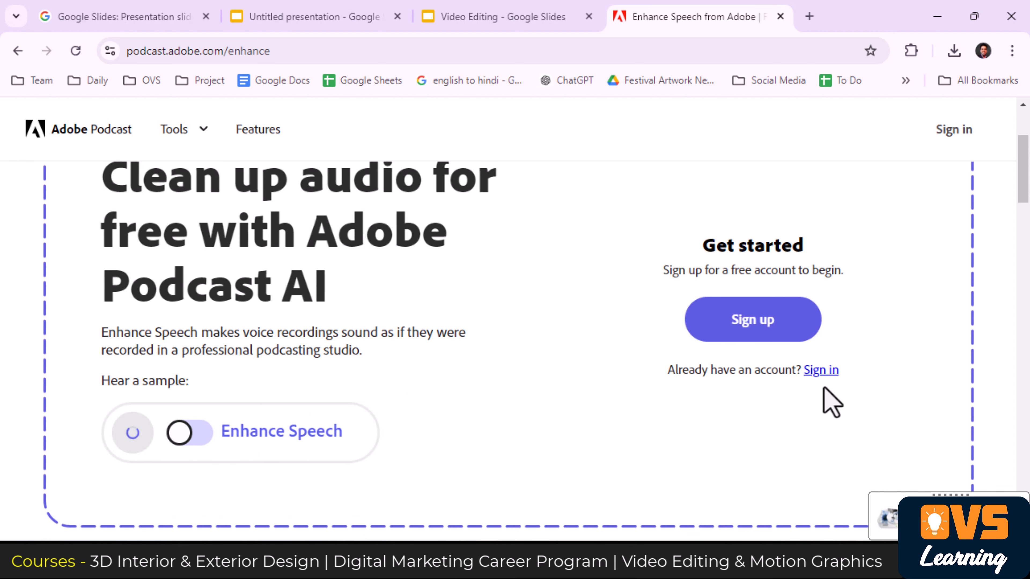
left_click(821, 370)
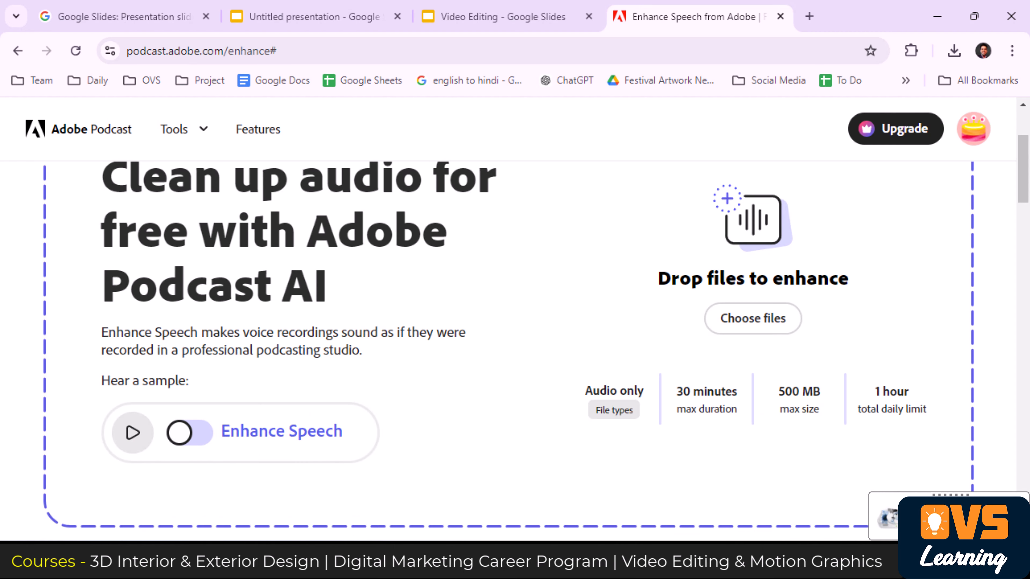
Upload the converted Comp 111 audio file from the trash folder to Enhance Speech
left_click(538, 467)
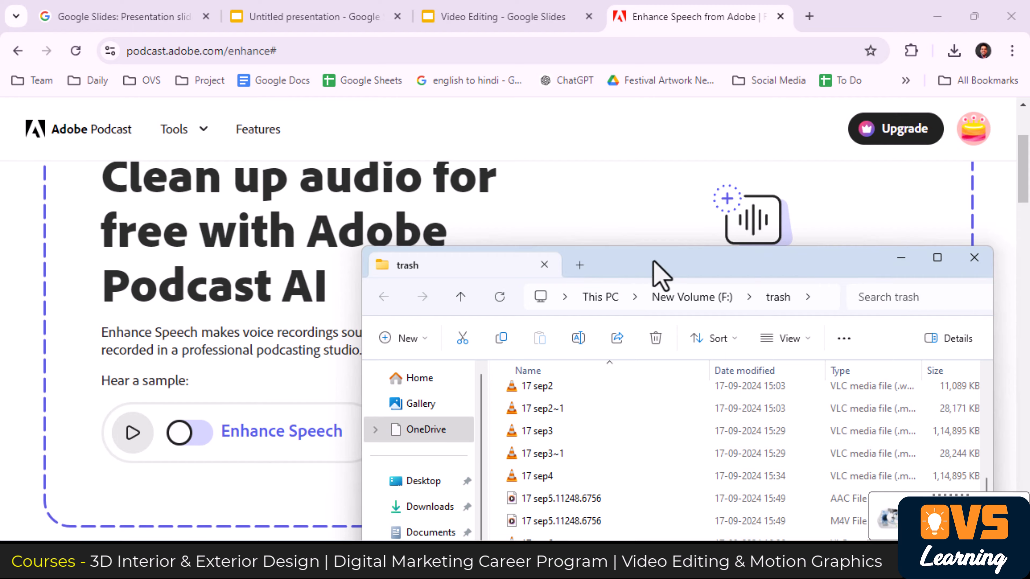
left_click_drag(653, 264, 265, 93)
left_click_drag(167, 466, 669, 334)
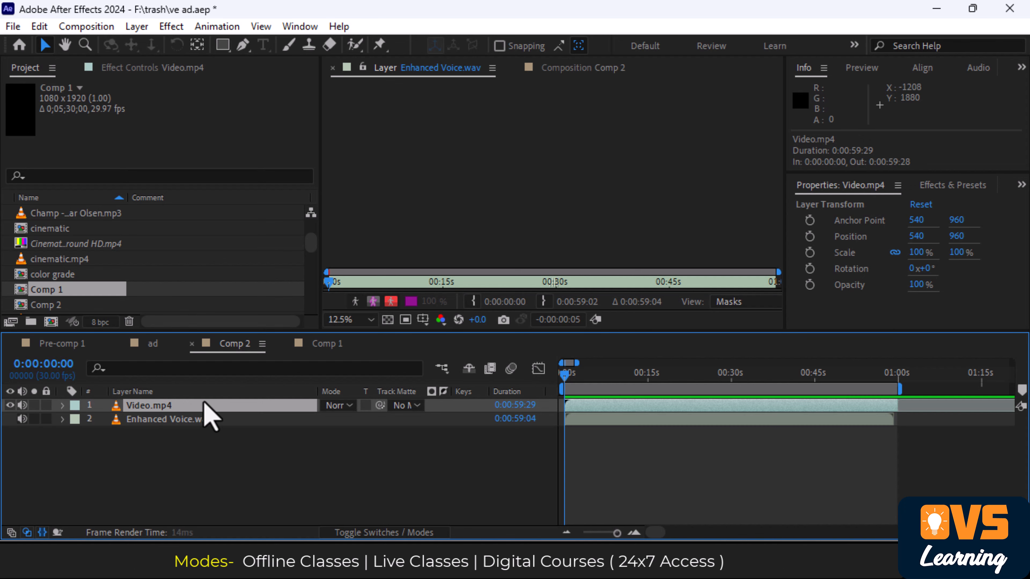
In After Effects, hide and mute the Video.mp4 layer in Comp 2 and play the Enhanced Voice.wav audio
left_click(203, 420)
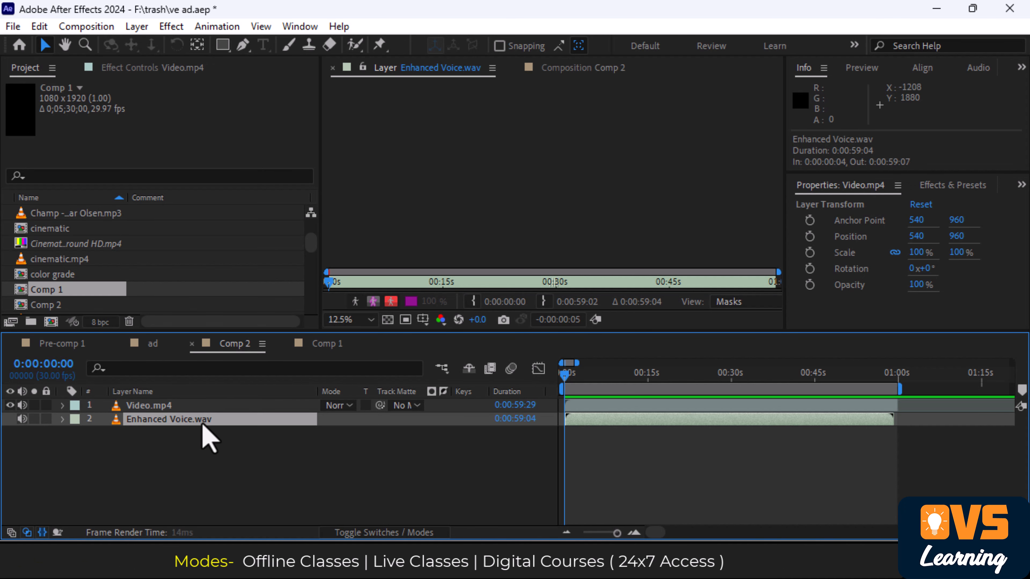
left_click(10, 405)
key("space")
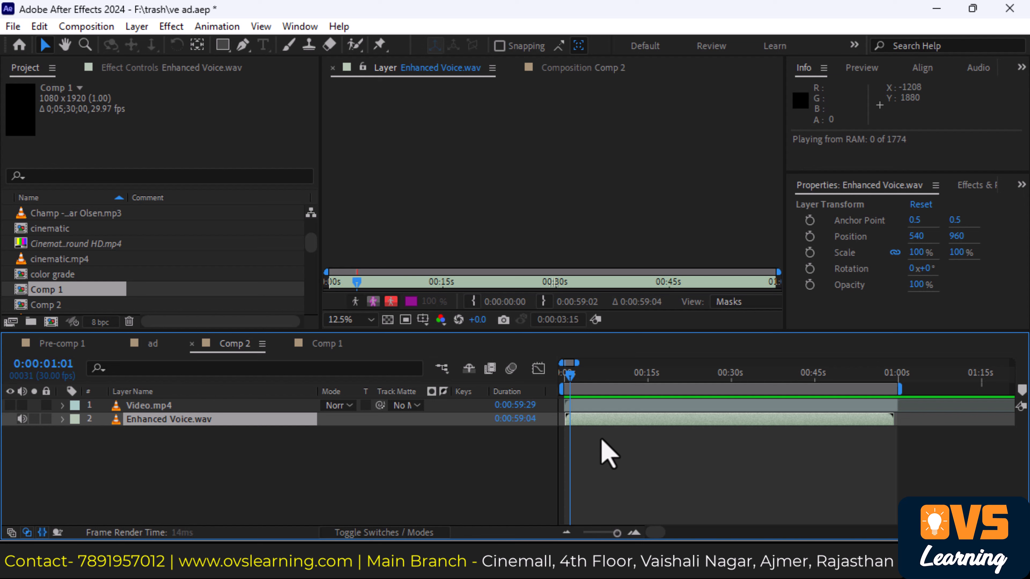
left_click_drag(590, 379, 573, 378)
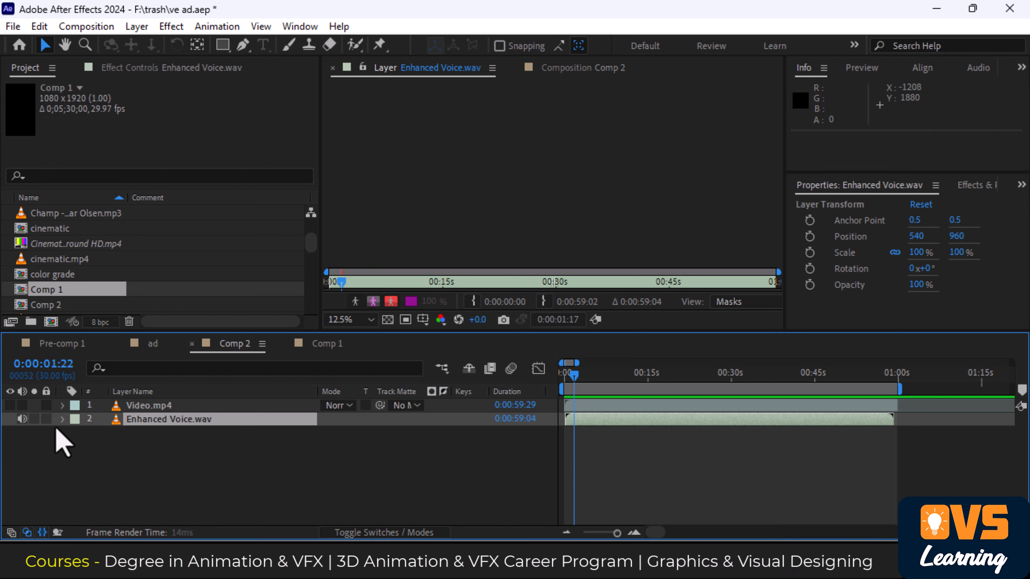
Set the Enhanced Voice.wav layer's audio level to +10 dB and play it back to check the volume
left_click(61, 419)
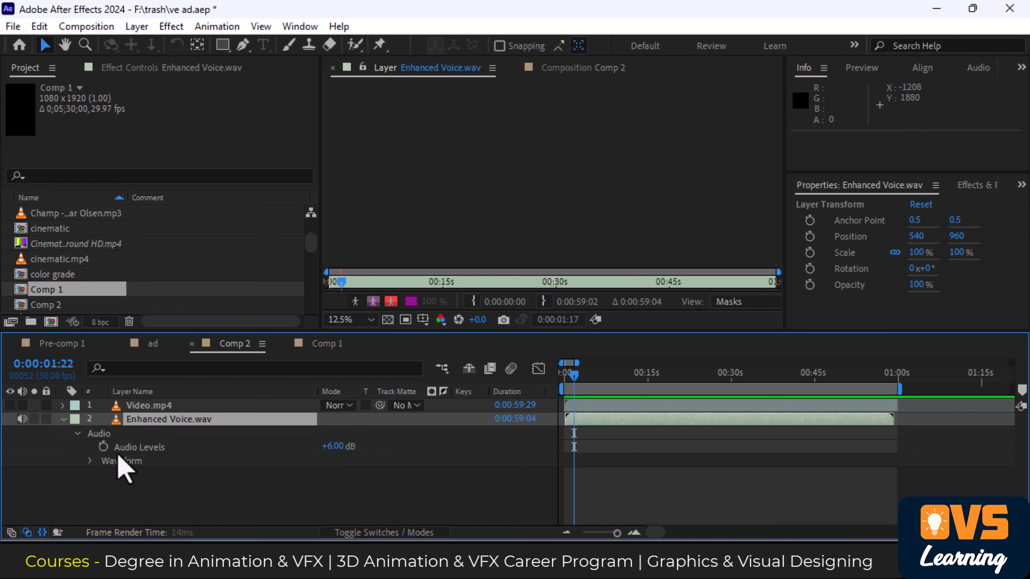
left_click(340, 446)
type("10")
key("Return")
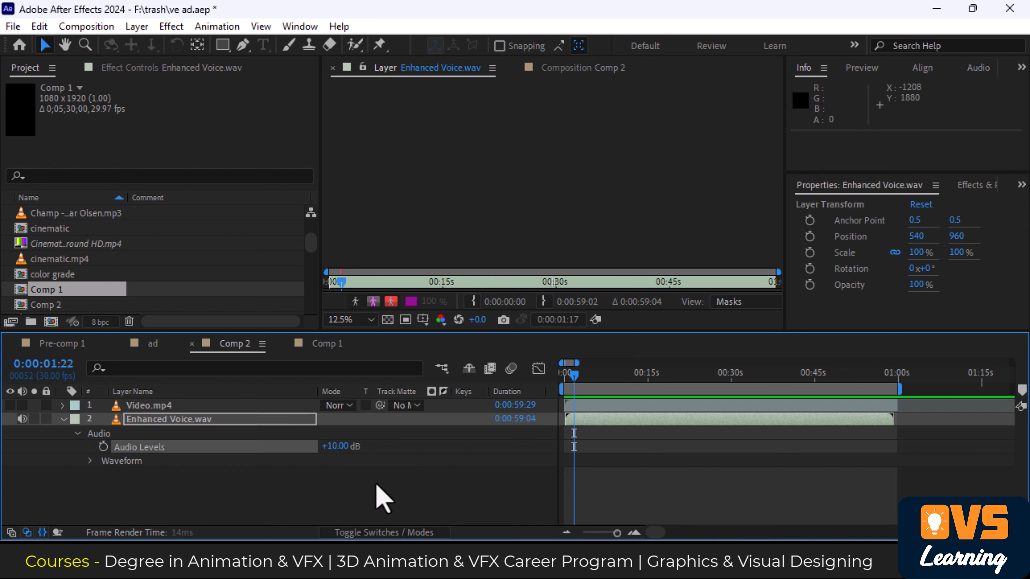
key("space")
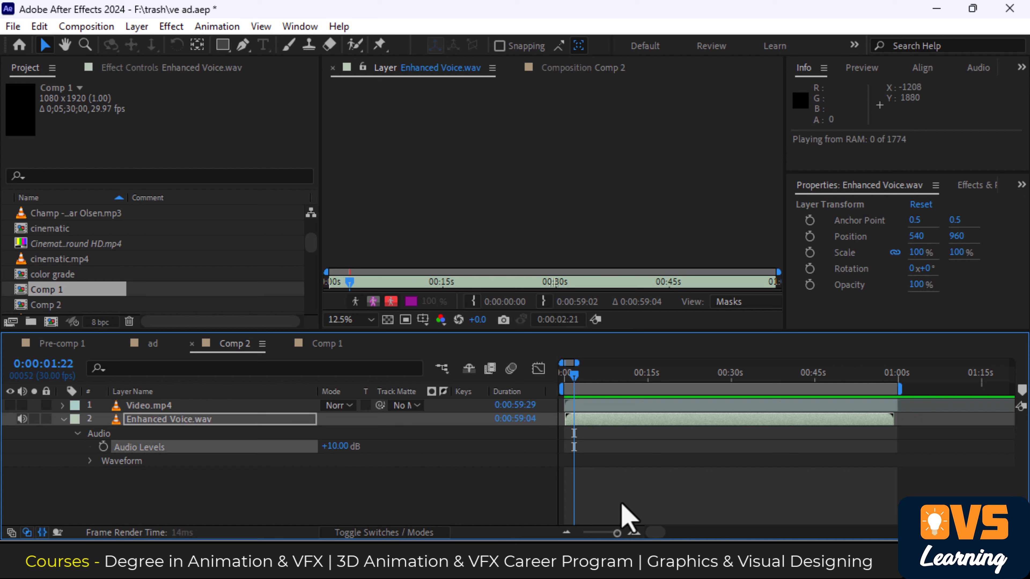
key("space")
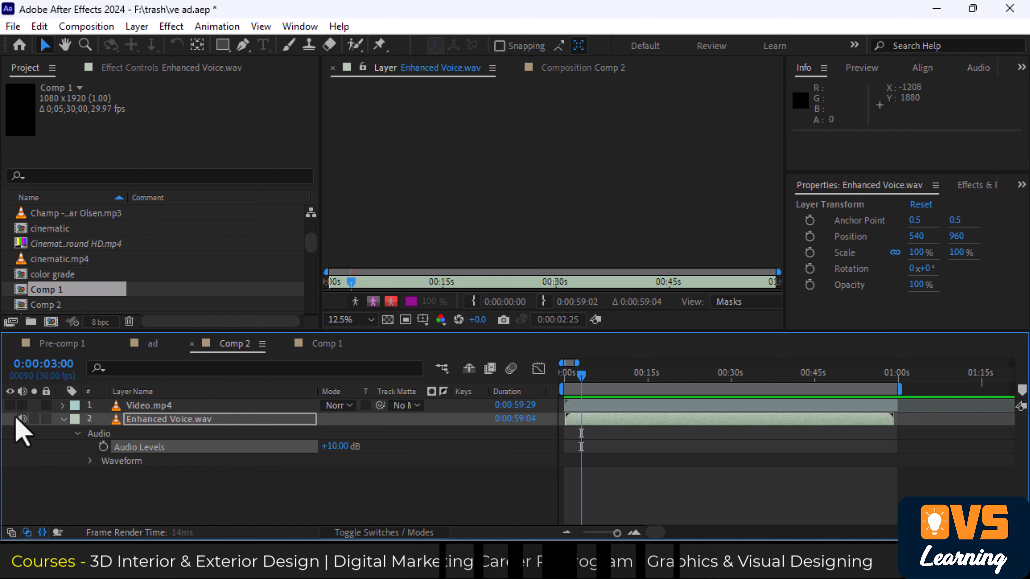
Collapse the Enhanced Voice.wav layer's properties and bring the Champ - Gunnar Olsen.mp3 music layer into Comp 2
left_click(210, 489)
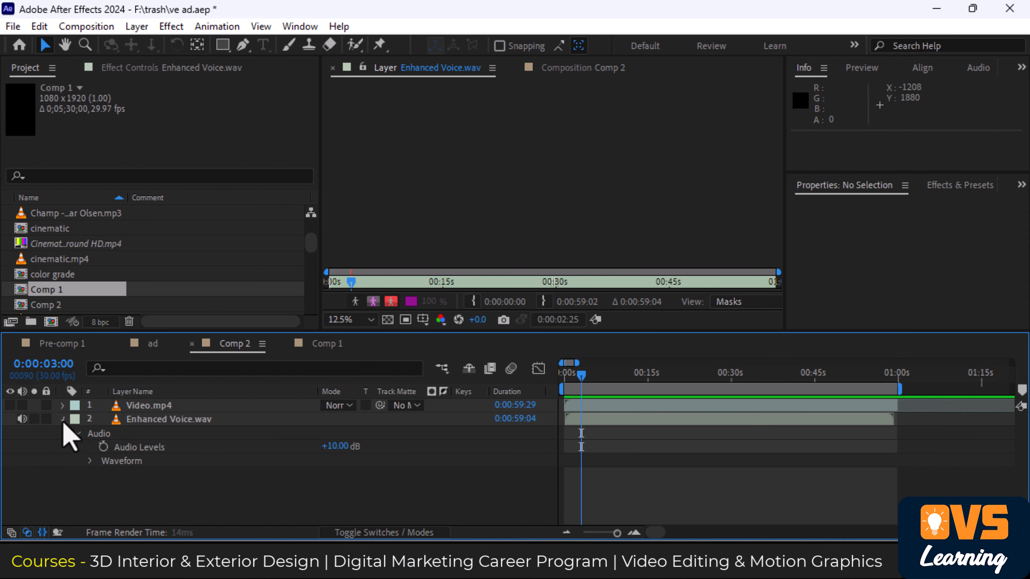
left_click(62, 419)
left_click(165, 422)
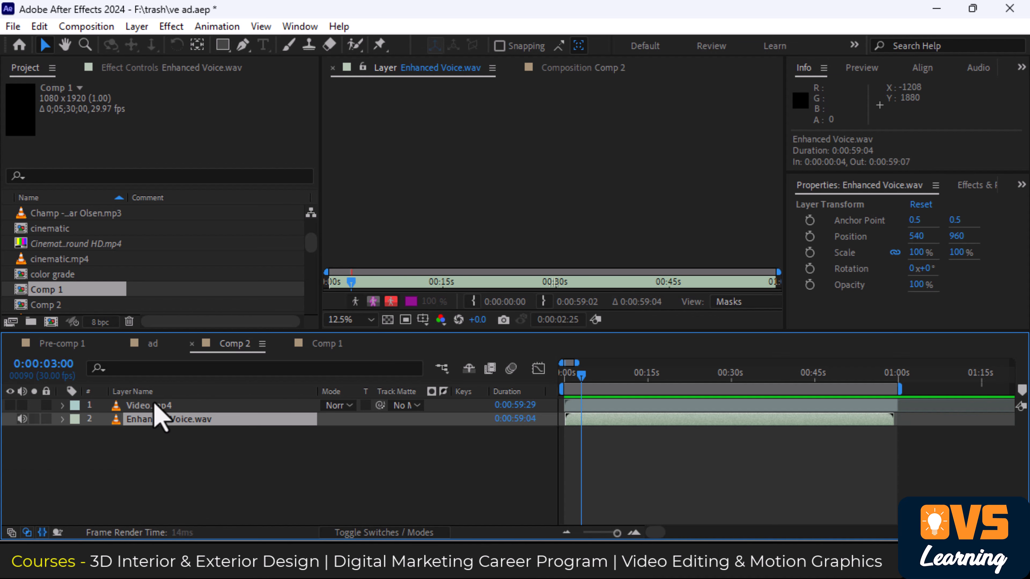
key("ctrl+z")
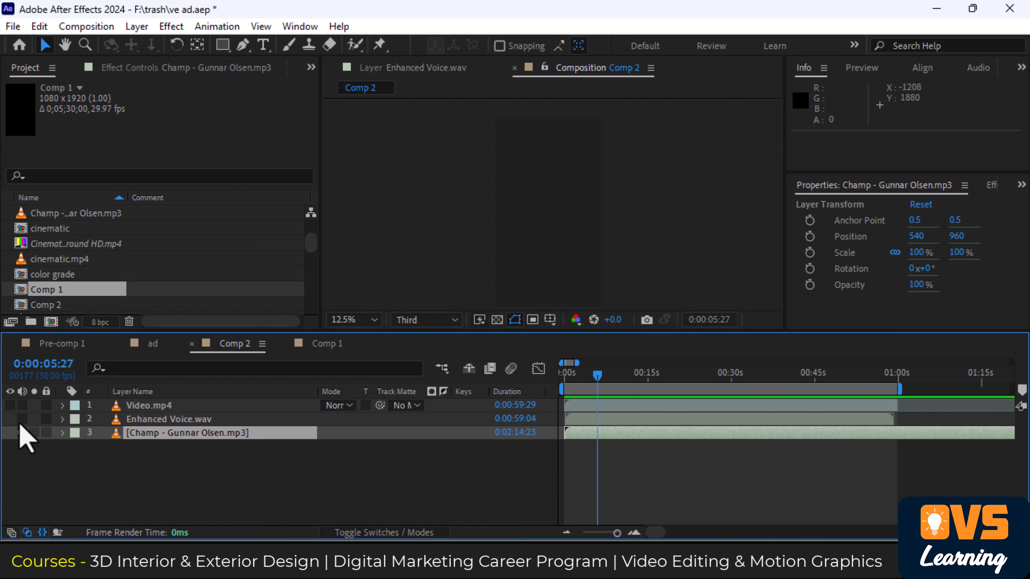
Unmute the Enhanced Voice.wav layer and play it together with the music from the start of Comp 2
left_click(22, 419)
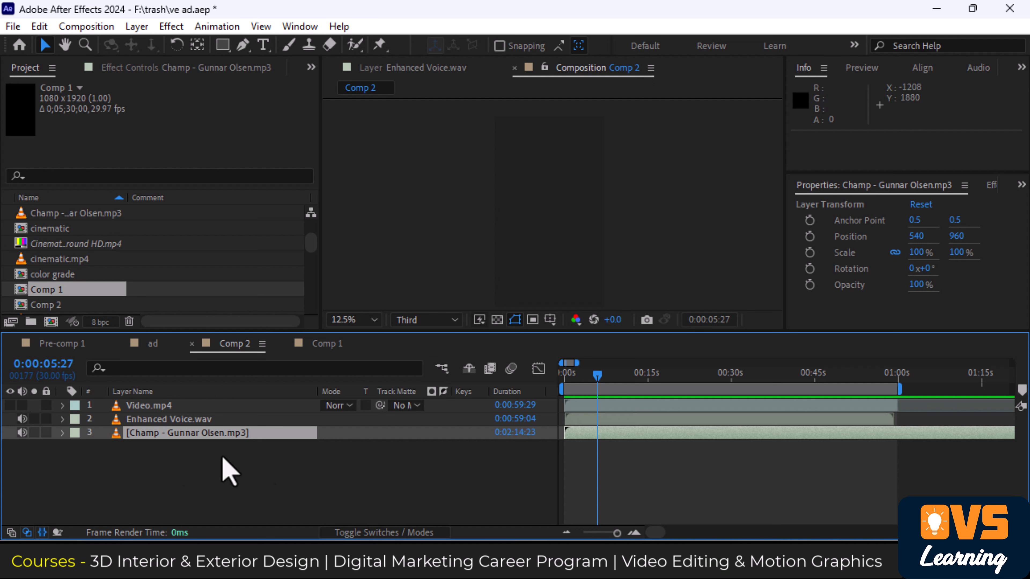
left_click_drag(597, 375, 563, 375)
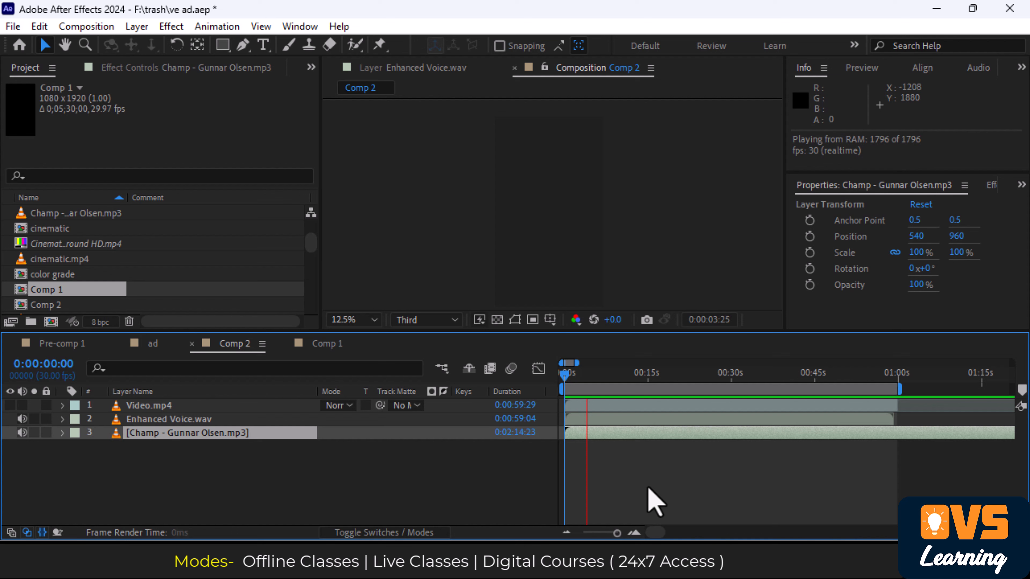
key("space")
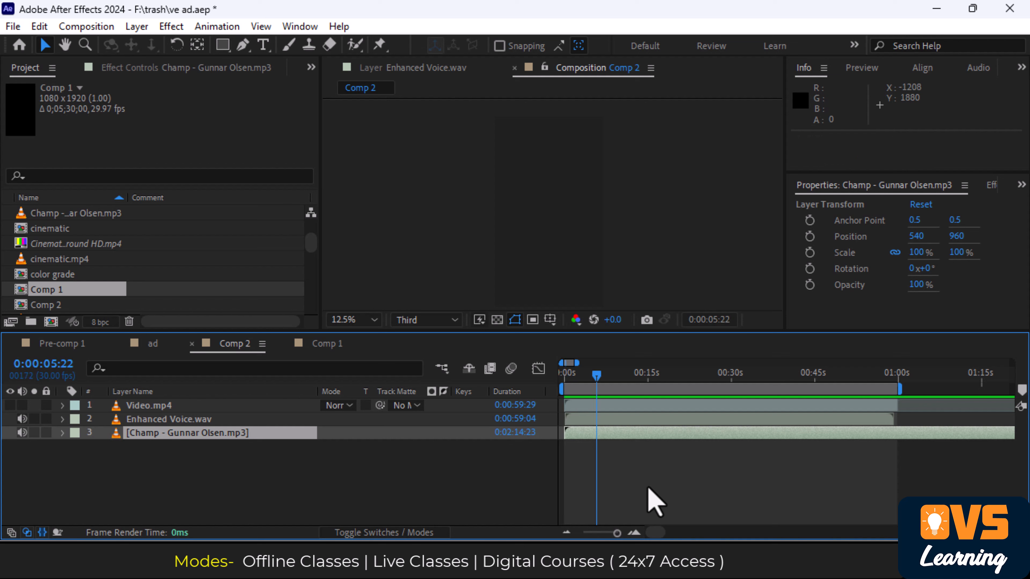
Make the Video.mp4 layer visible again in Comp 2 and move the playhead to 0:00:03:27
left_click(200, 420)
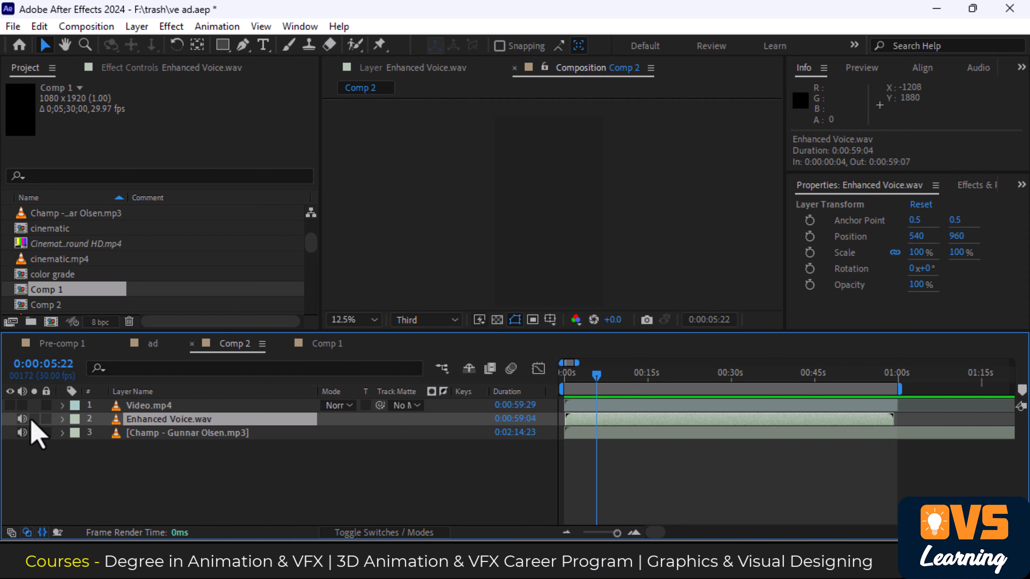
left_click(10, 405)
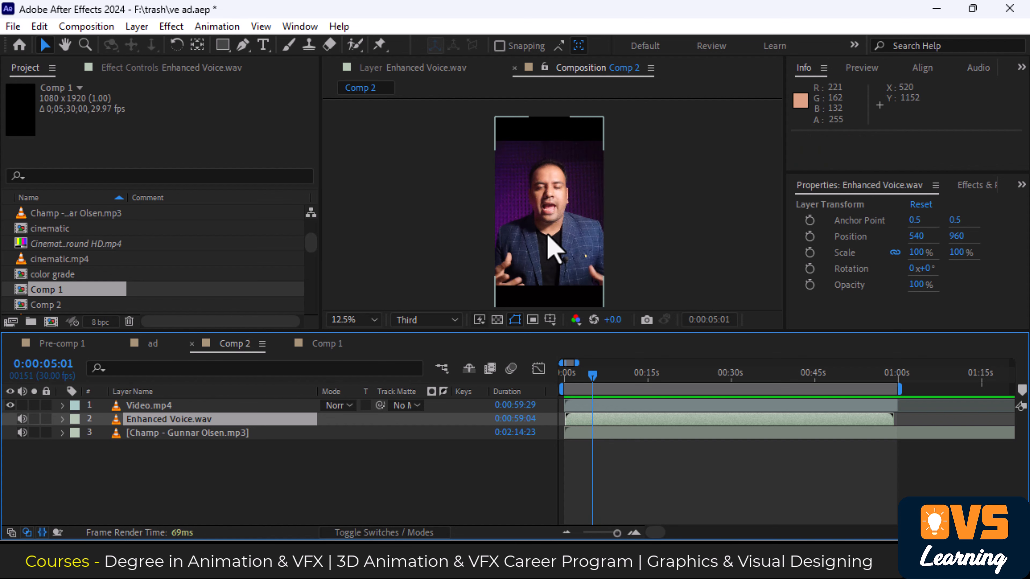
left_click(523, 109)
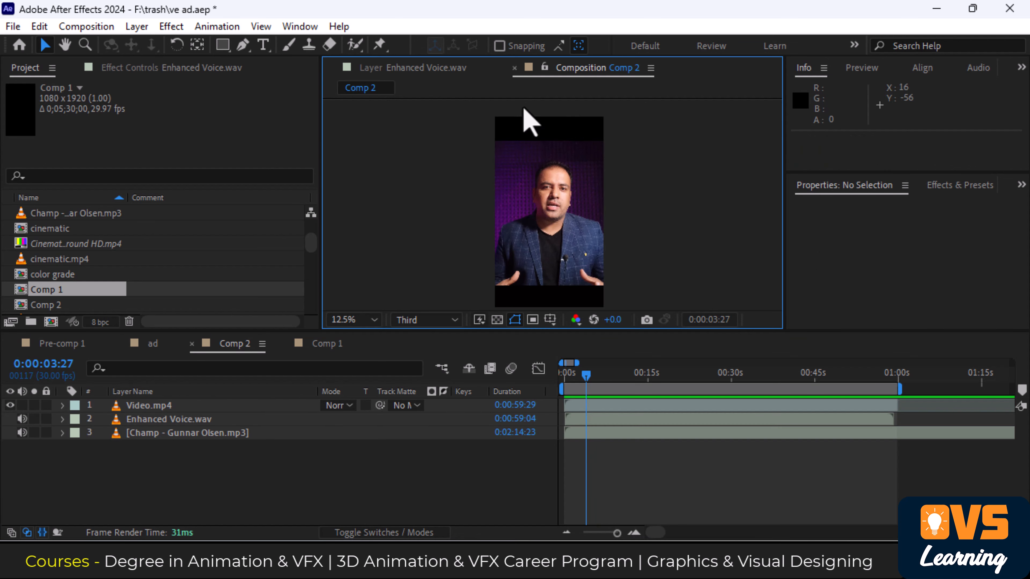
scroll(541, 201, "up", 1)
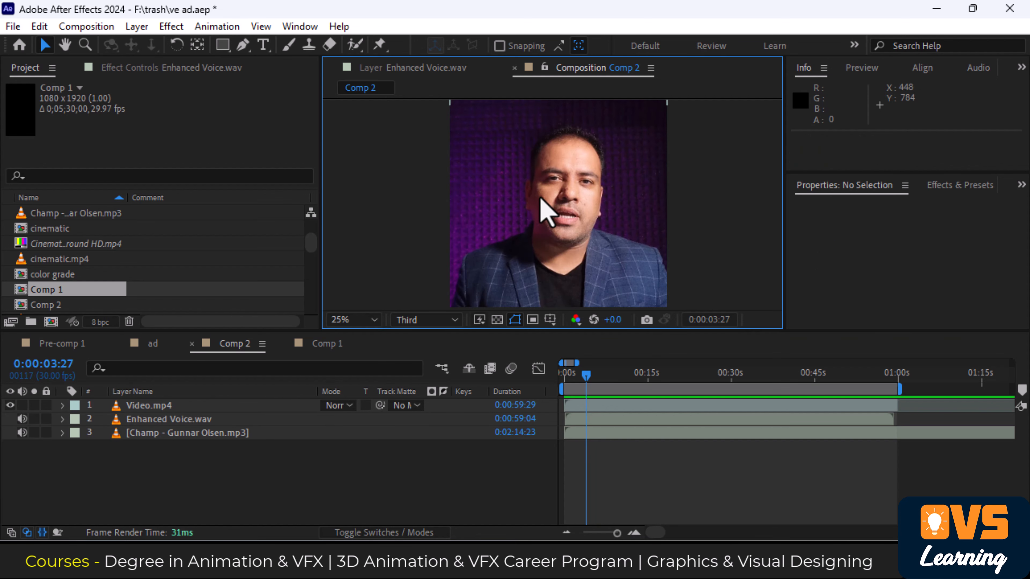
key("space")
left_click_drag(524, 207, 505, 251)
key("space")
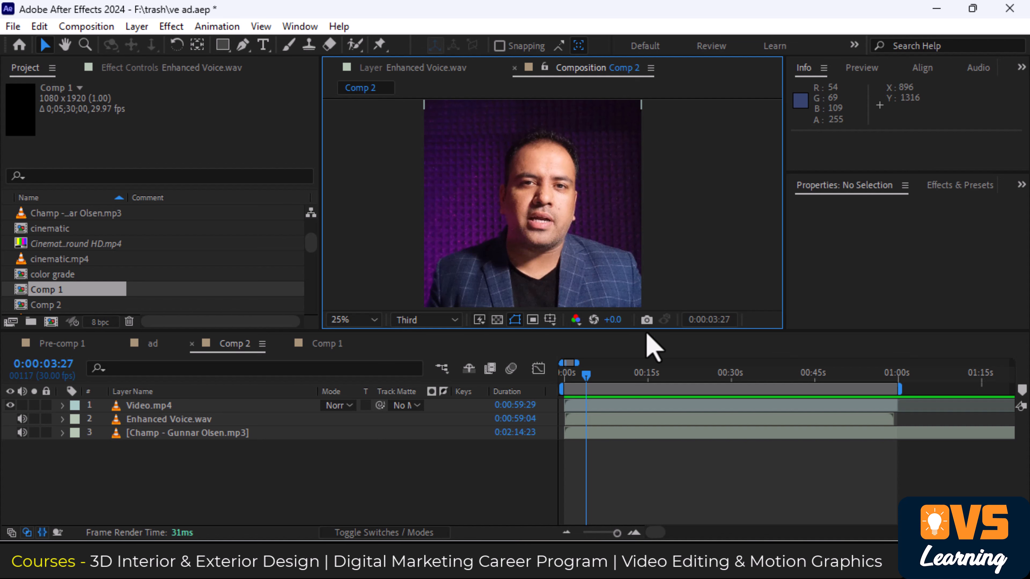
left_click(348, 514)
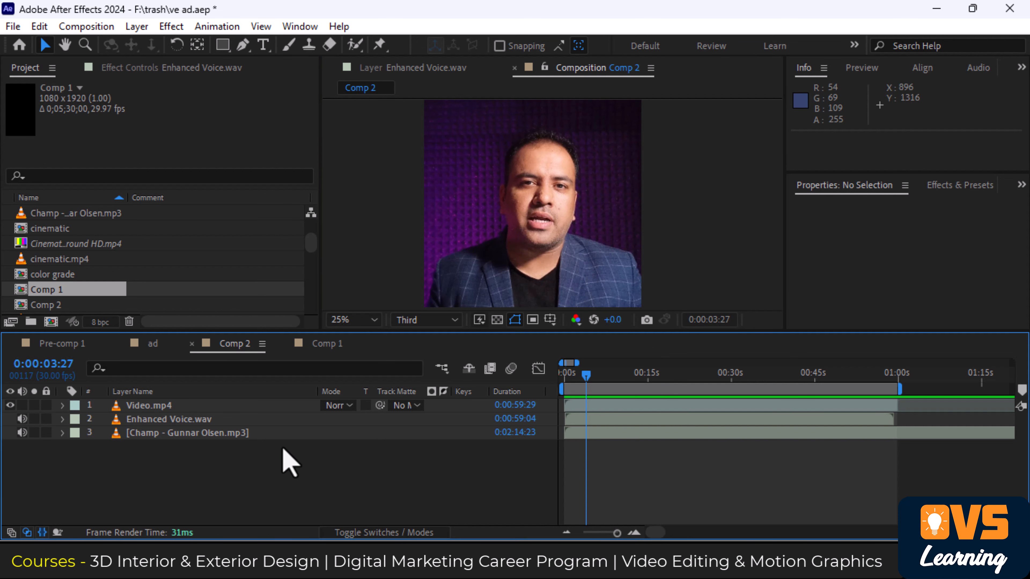
Choose the Roto Brush tool for the Video.mp4 layer and open that layer in its own Layer view
left_click(259, 407)
scroll(515, 270, "up", 1)
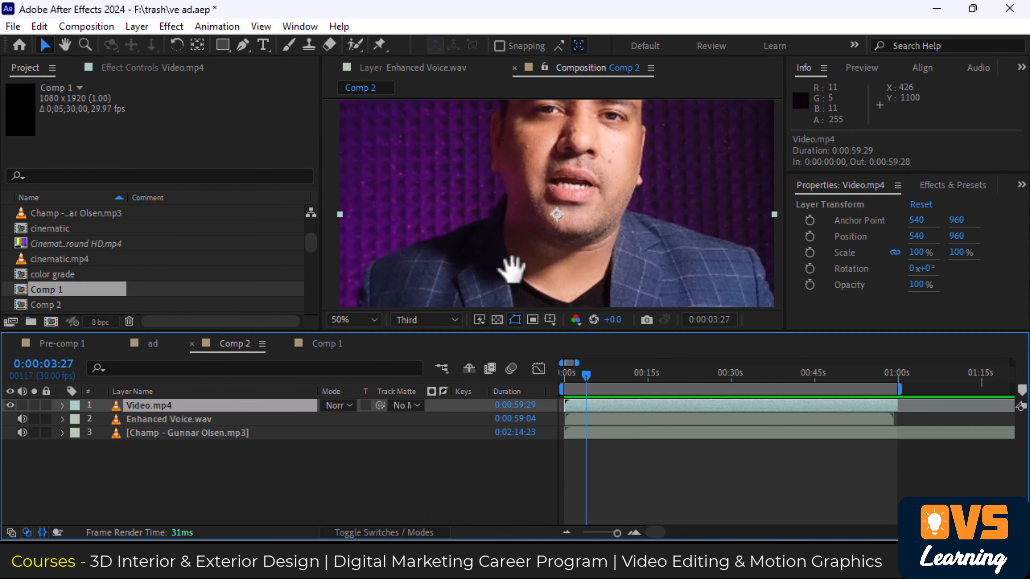
left_click_drag(512, 269, 610, 71)
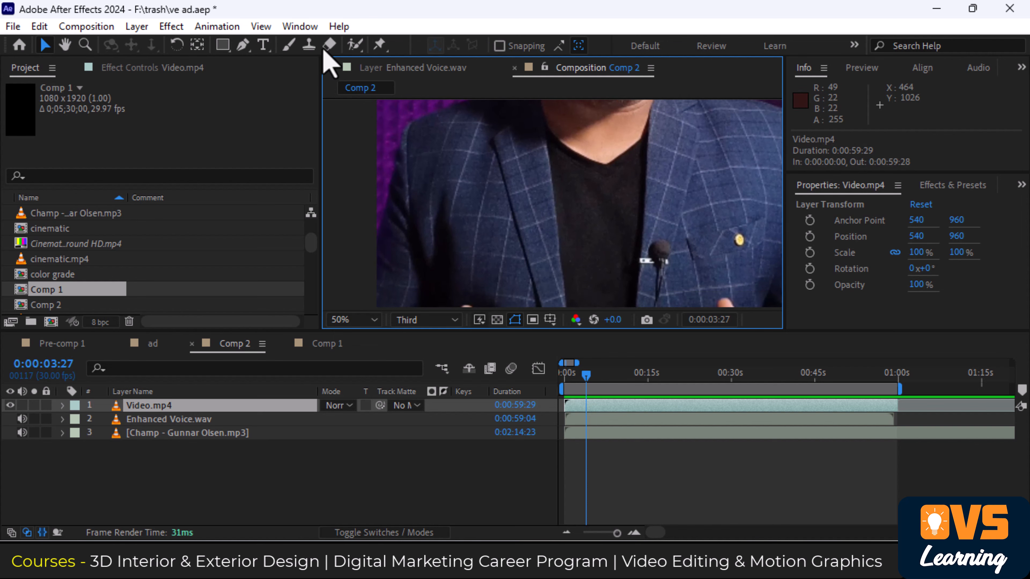
left_click(354, 44)
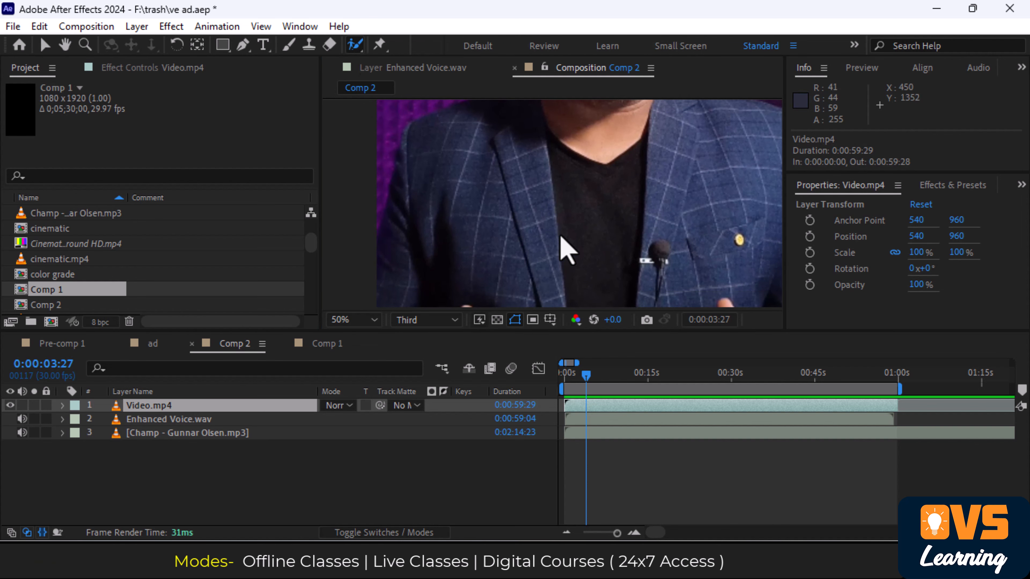
scroll(559, 231, "down", 1)
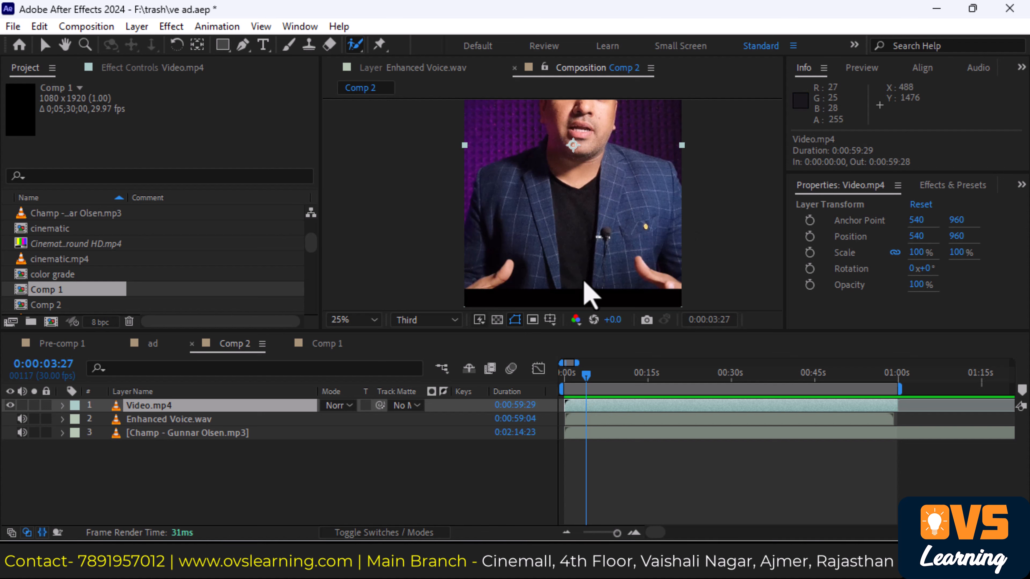
left_click(617, 239)
double_click(615, 236)
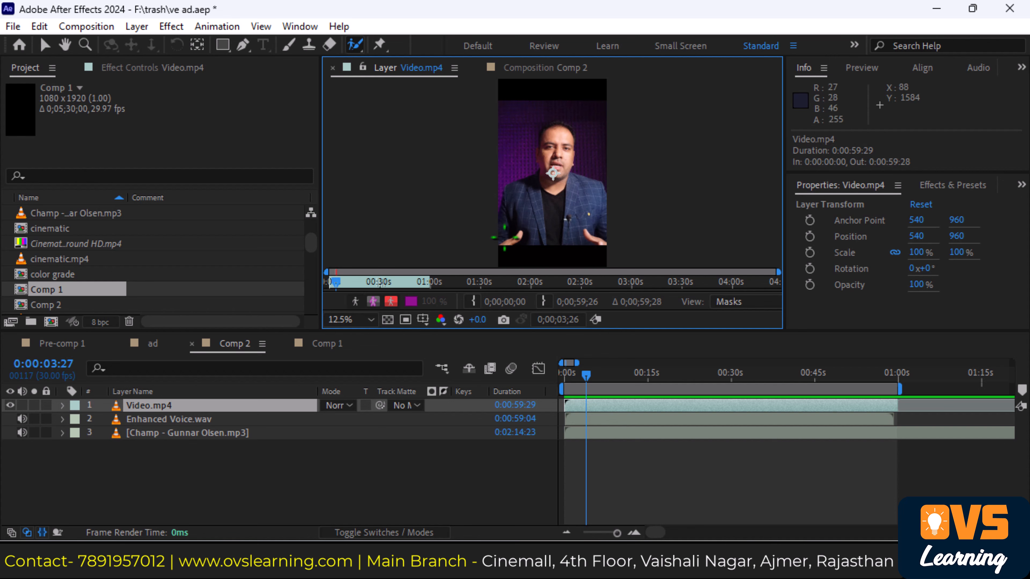
Try painting Roto Brush foreground strokes over the speaker's jacket sleeve and undo the last stroke
scroll(506, 237, "up", 6)
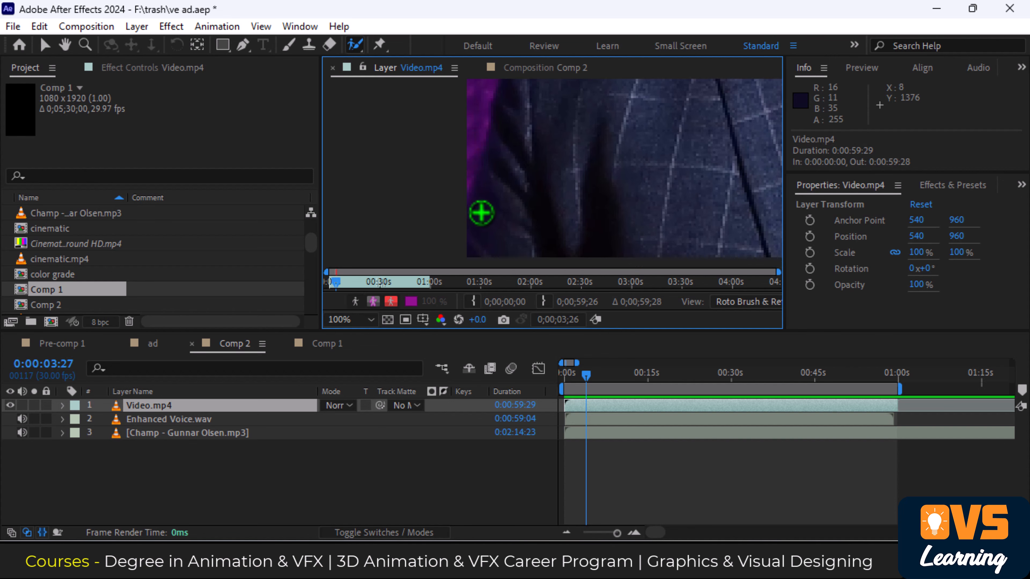
left_click_drag(481, 213, 503, 151)
scroll(488, 223, "down", 2)
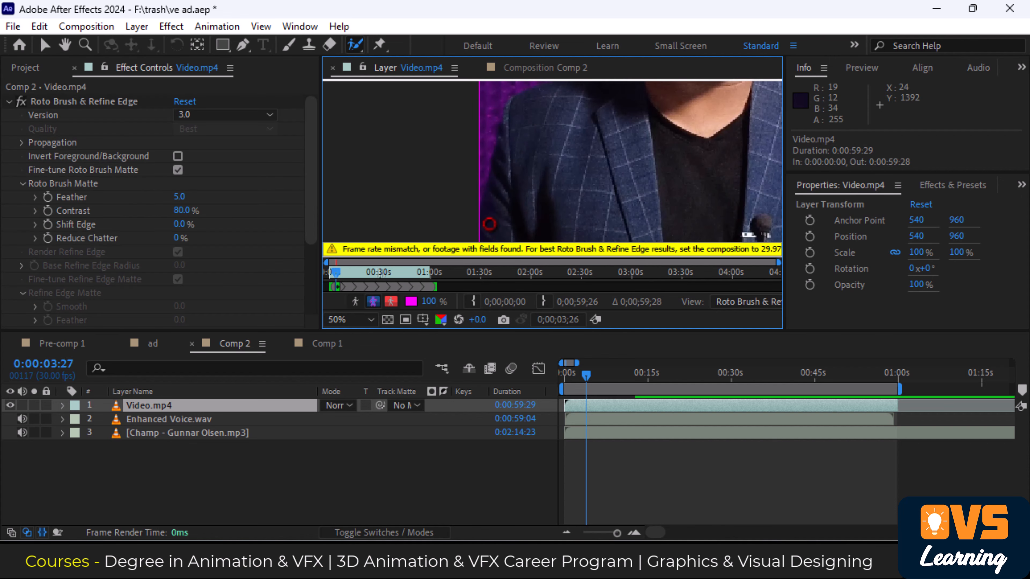
key("ctrl+z")
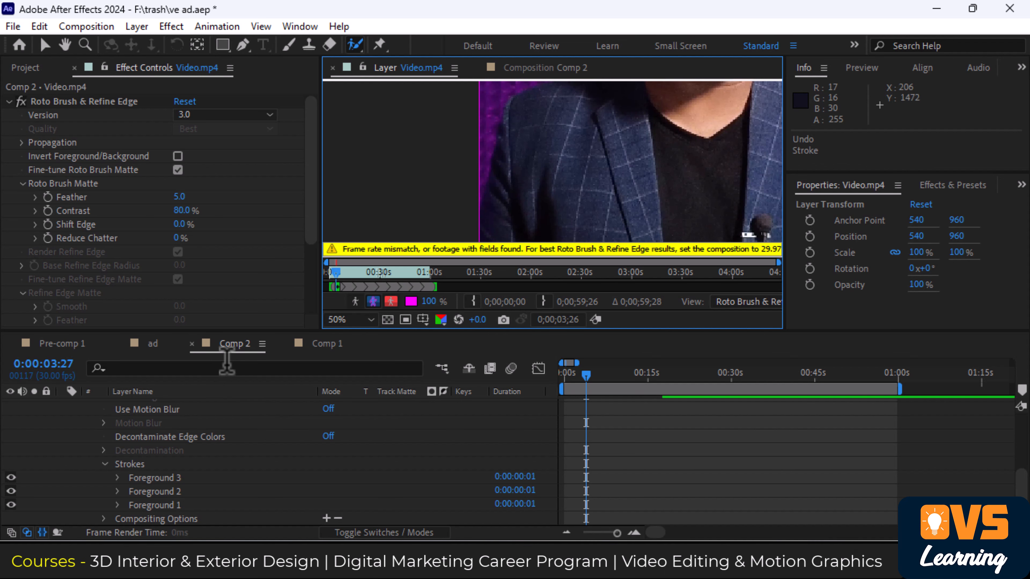
Set the frame rate of Comp 2 to 29.97 frames per second
left_click(87, 26)
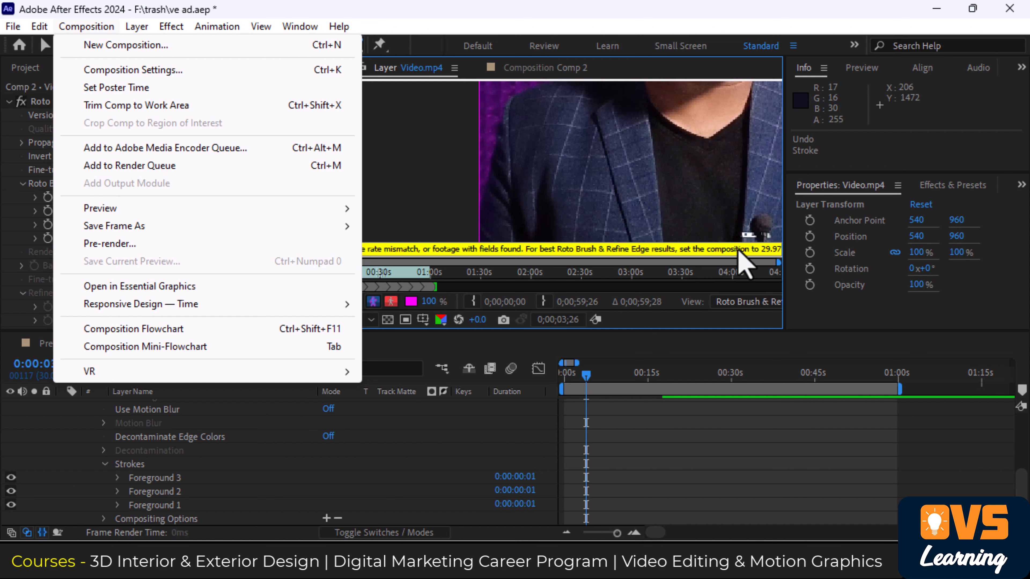
left_click(761, 255)
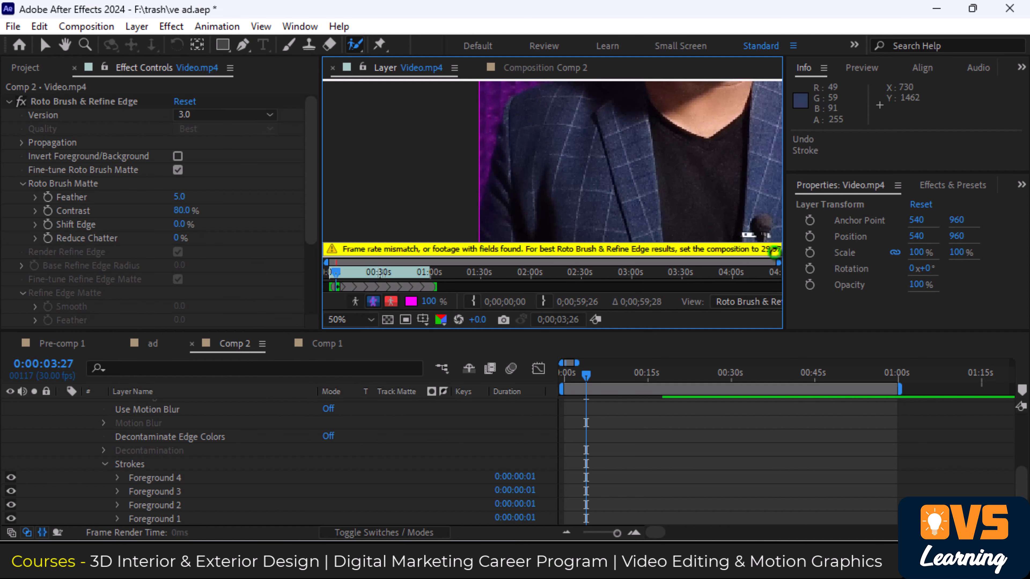
left_click(86, 26)
left_click(168, 75)
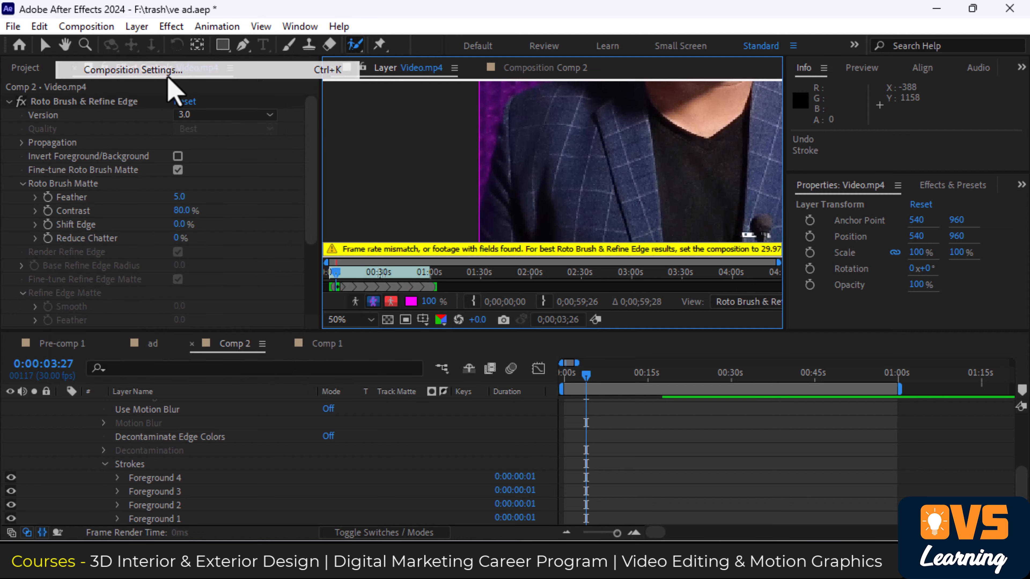
double_click(420, 254)
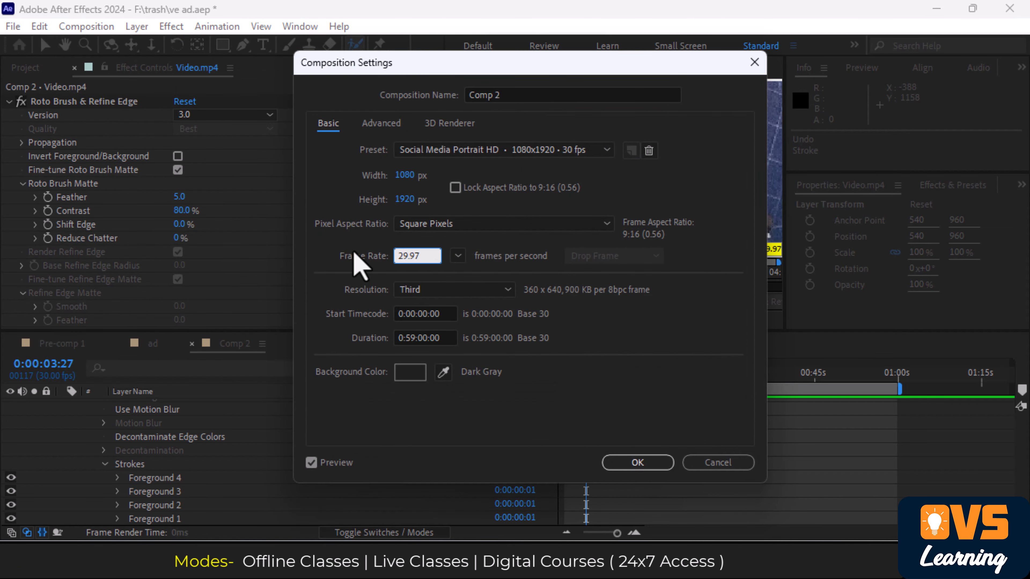
left_click(648, 467)
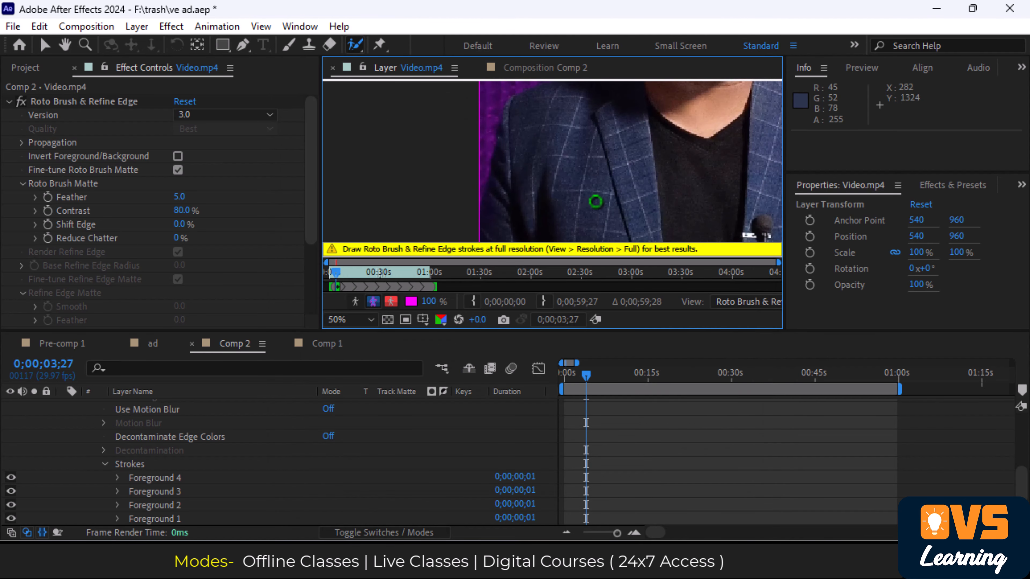
Return to the Comp 2 composition view and set its preview resolution to Full
scroll(543, 209, "down", 2)
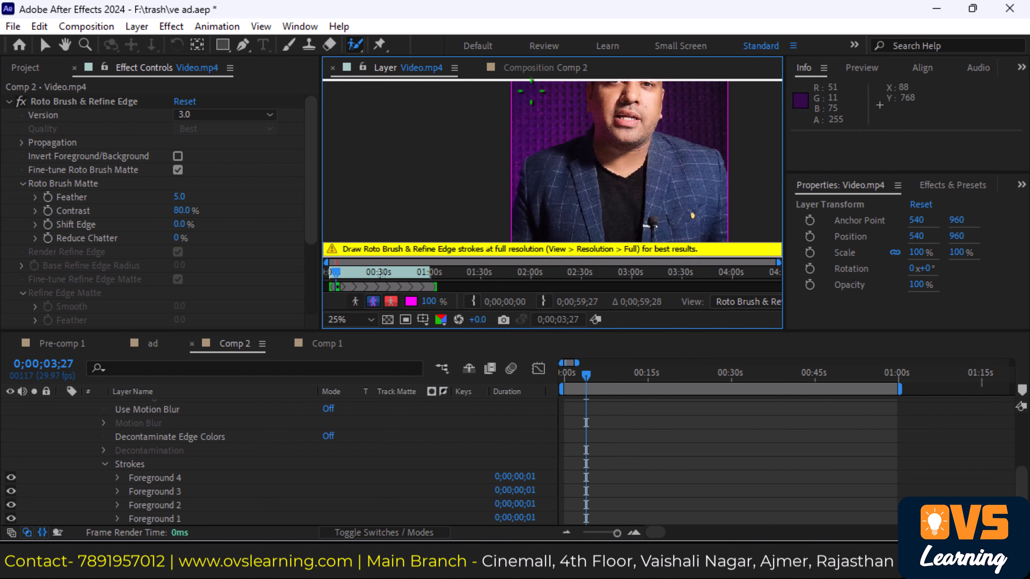
left_click(534, 70)
left_click(413, 320)
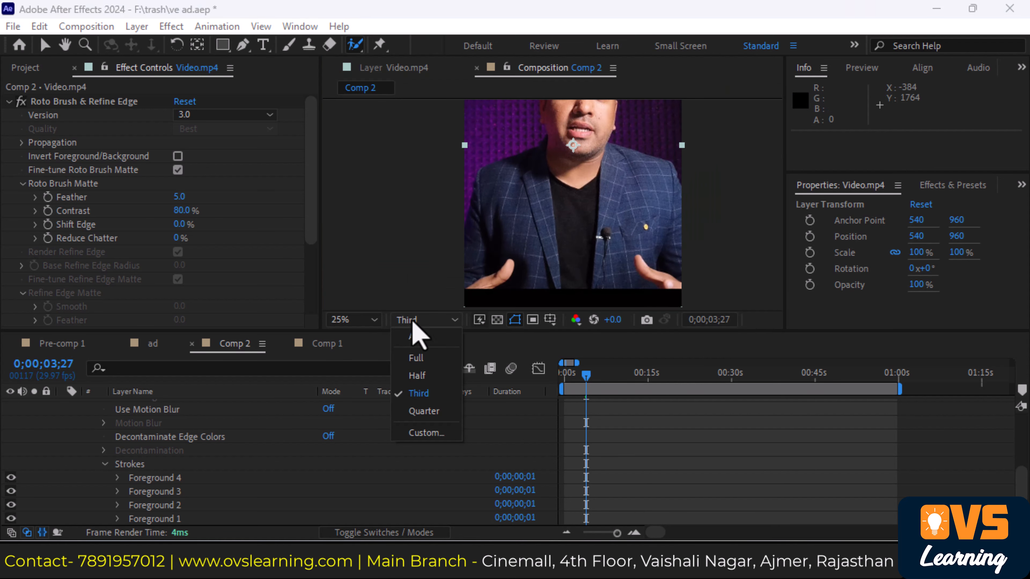
left_click(425, 357)
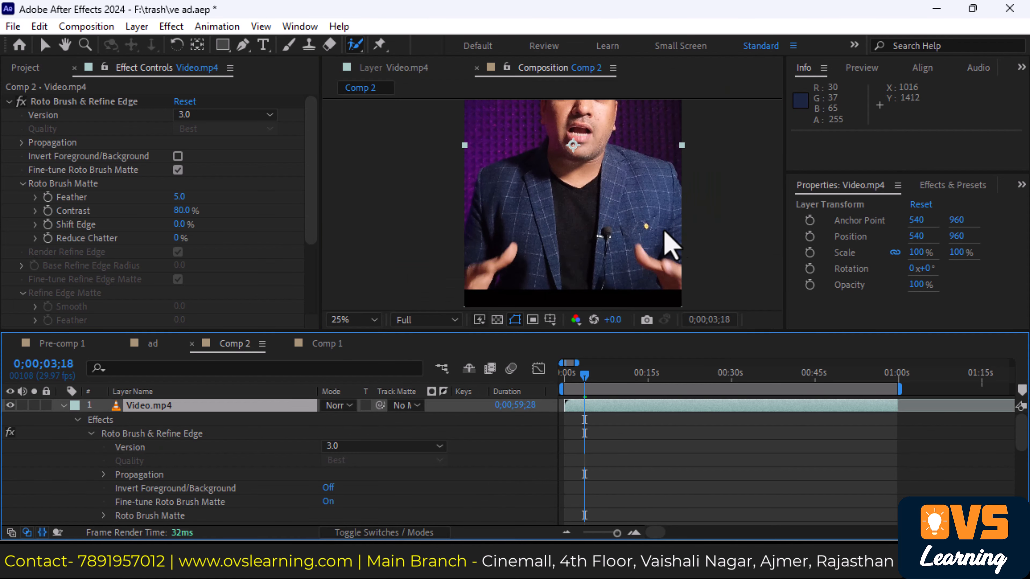
Reopen Video.mp4 in its Layer view and delete the Roto Brush & Refine Edge effect
double_click(191, 434)
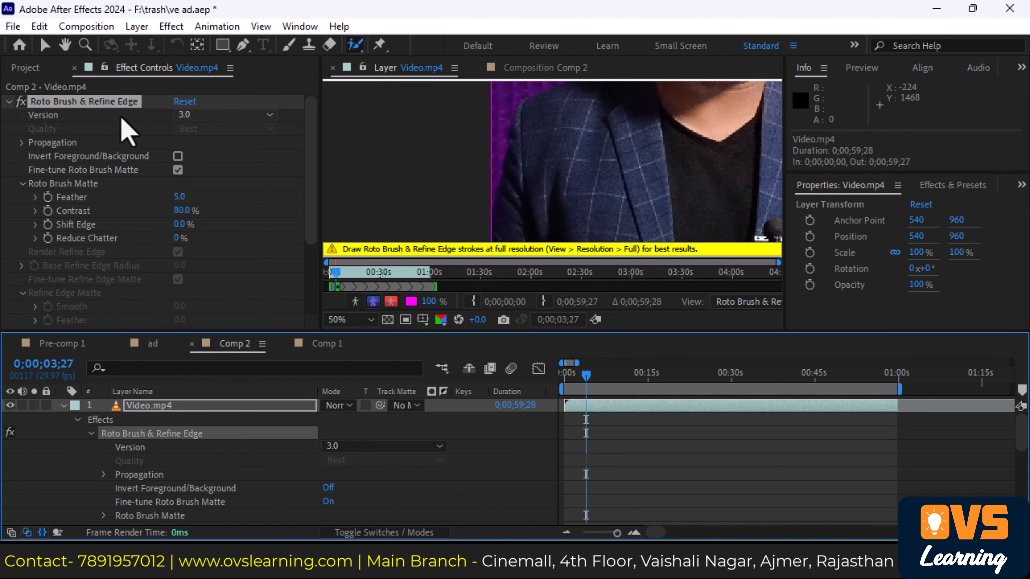
left_click(71, 104)
key("Delete")
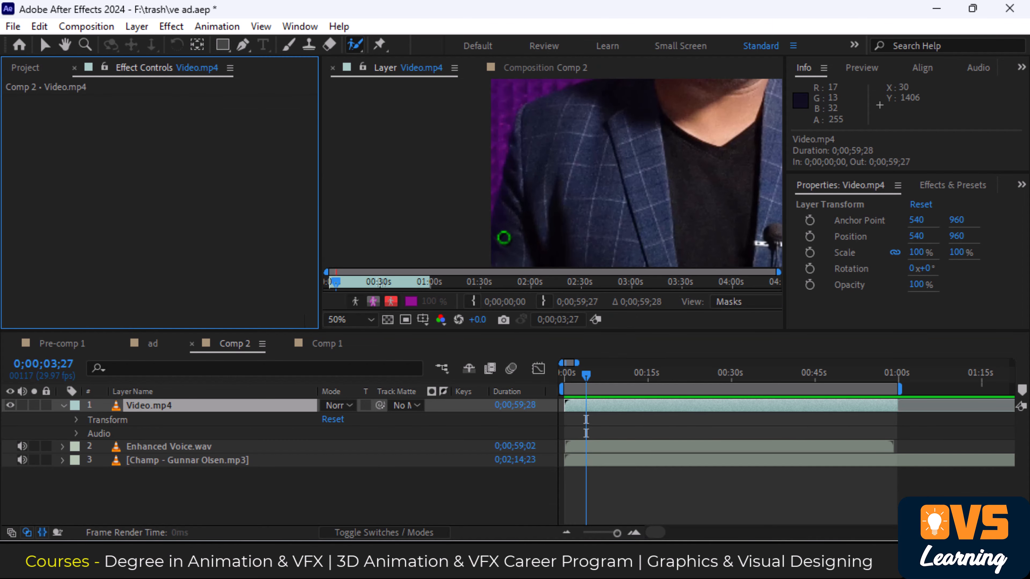
Paint new Roto Brush foreground strokes over the speaker's jacket sleeve, jacket front and black shirt
left_click_drag(503, 237, 511, 191)
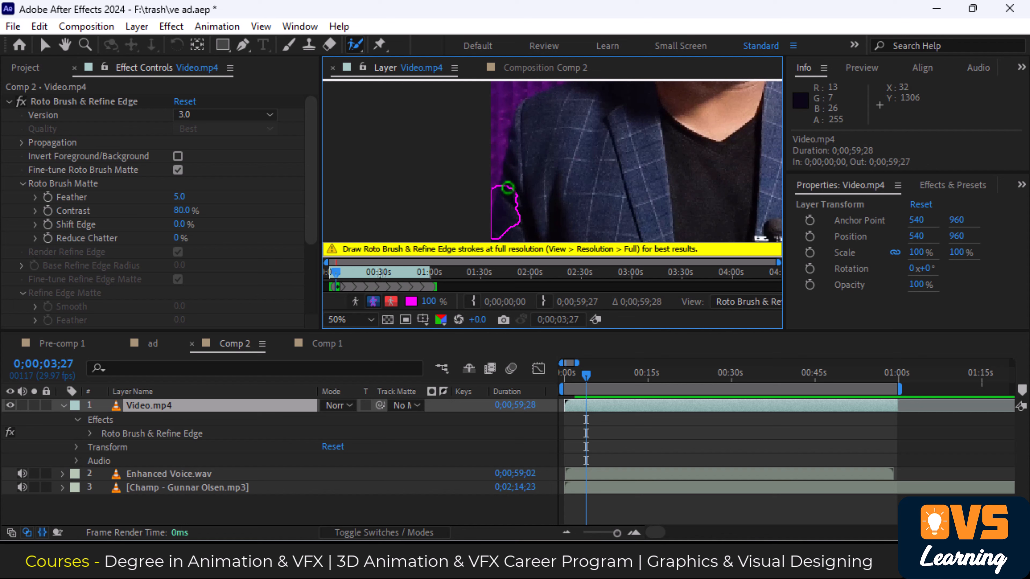
mouse_move(536, 141)
left_mouse_down()
mouse_move(595, 125)
mouse_move(593, 134)
mouse_move(642, 145)
left_mouse_up()
scroll(543, 210, "down", 1)
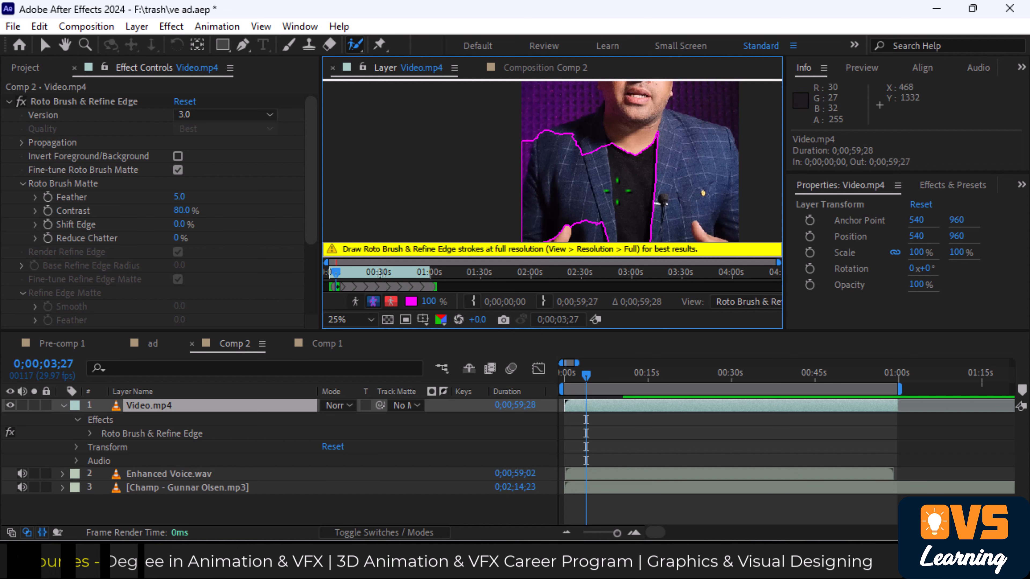
scroll(560, 231, "down", 1)
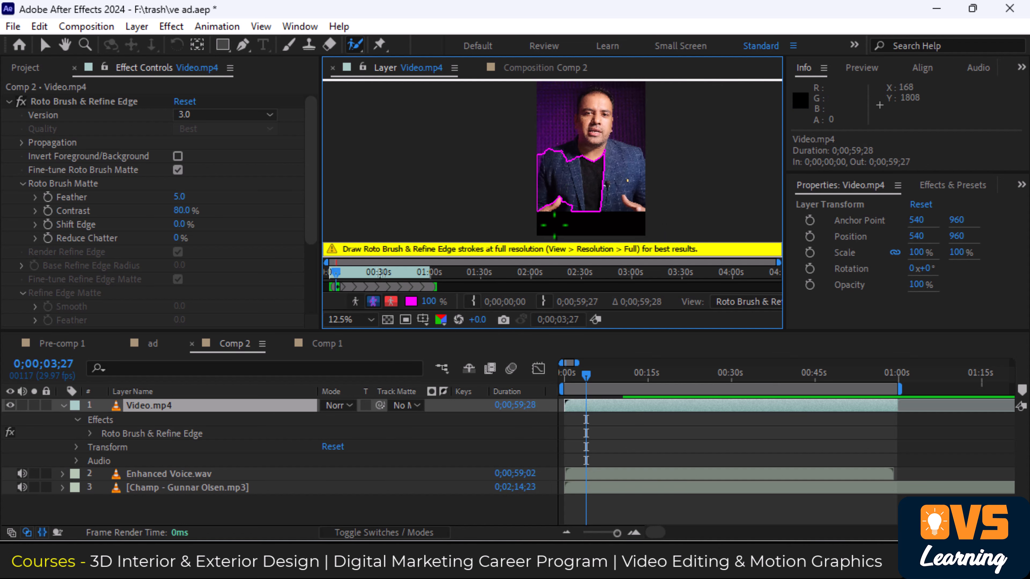
Exclude the black bar below the hands from the Roto Brush selection and add the other hand and jacket side
scroll(554, 225, "up", 7)
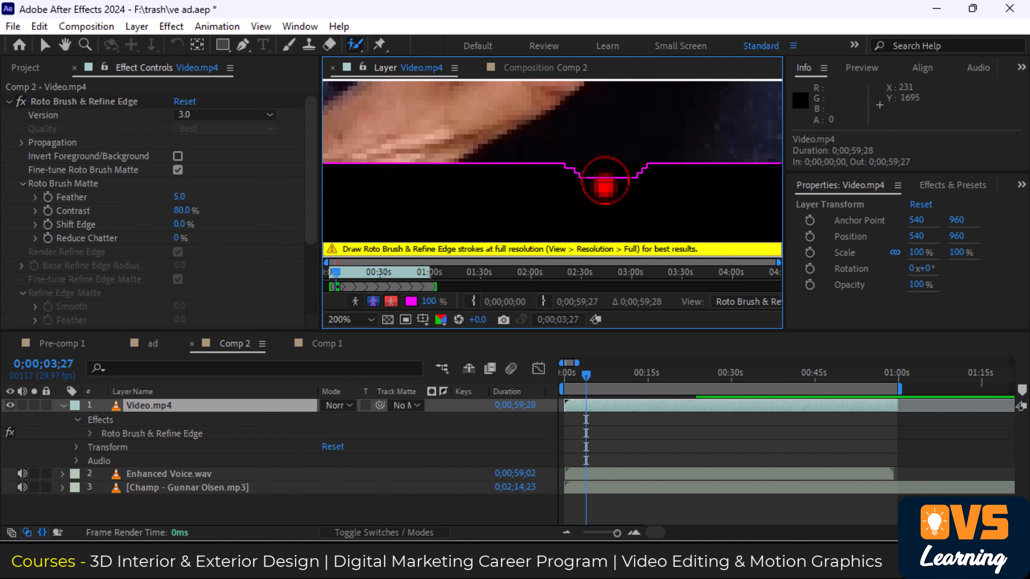
scroll(637, 161, "down", 6)
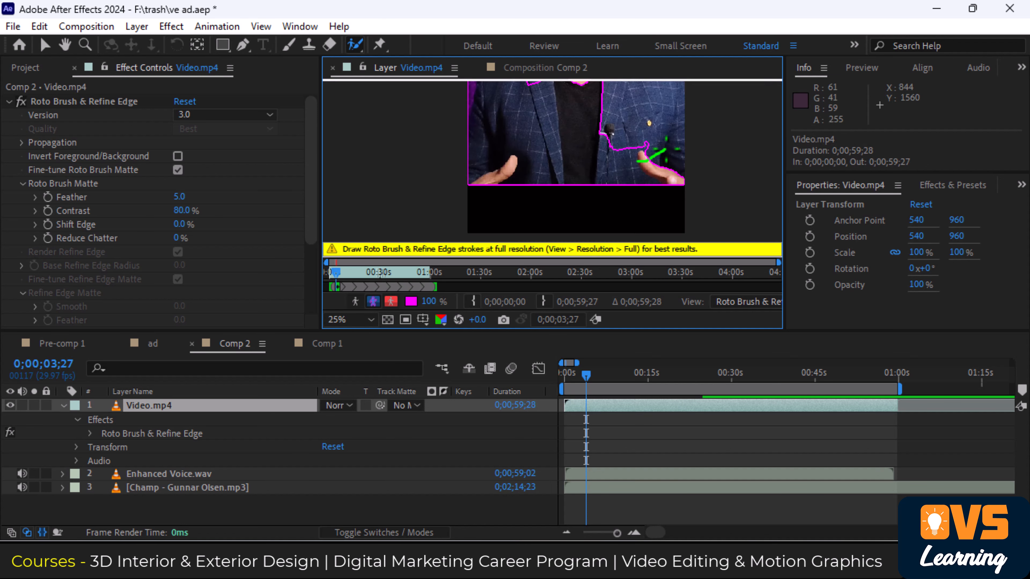
scroll(649, 123, "up", 2)
scroll(601, 161, "down", 2)
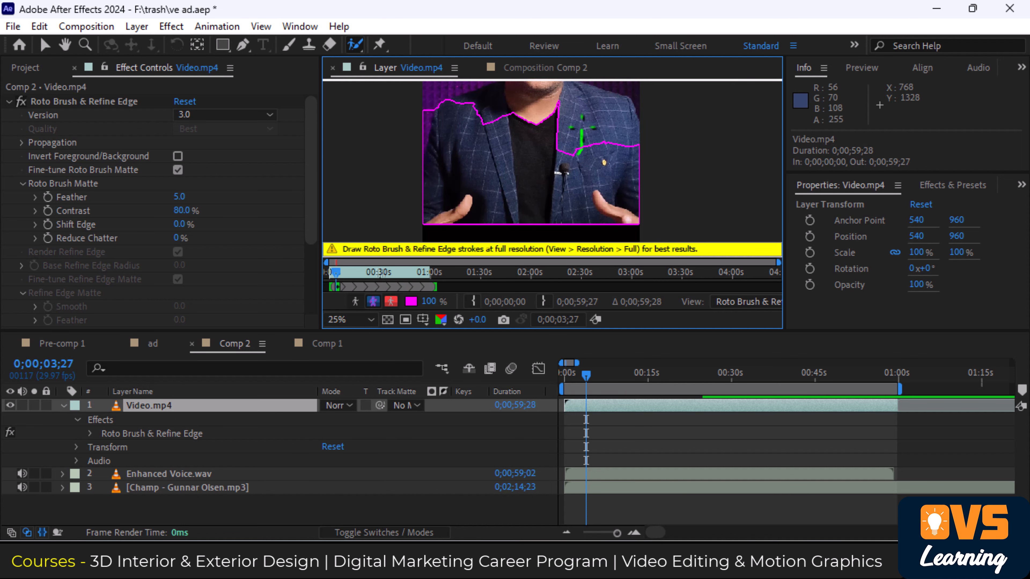
Paint Roto Brush foreground strokes over the speaker's face and along both sides of the hairline
scroll(561, 161, "up", 2)
left_click_drag(531, 173, 506, 132)
scroll(508, 167, "down", 2)
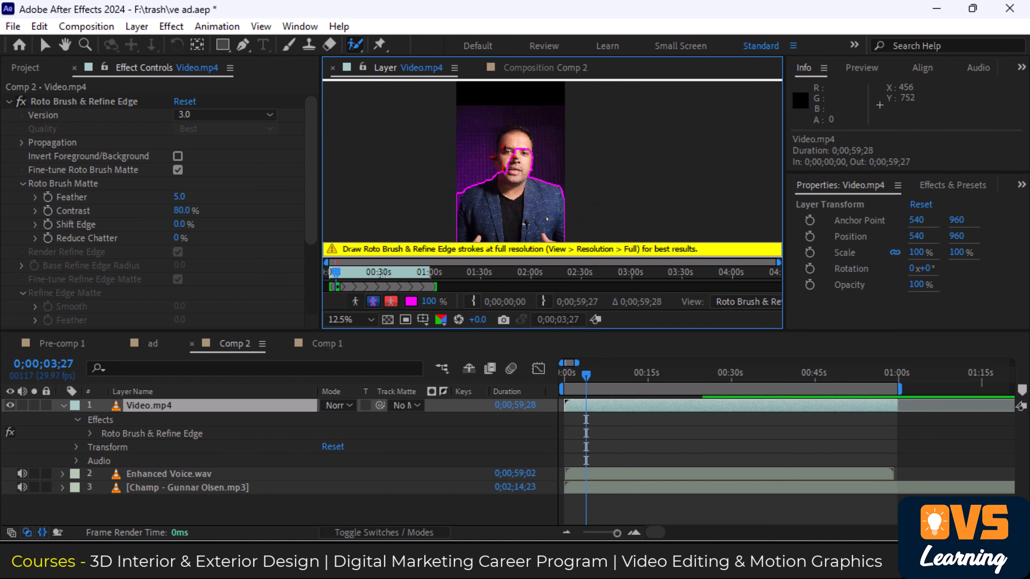
scroll(489, 173, "up", 2)
scroll(579, 122, "up", 2)
left_click_drag(592, 126, 705, 211)
left_click_drag(567, 111, 462, 215)
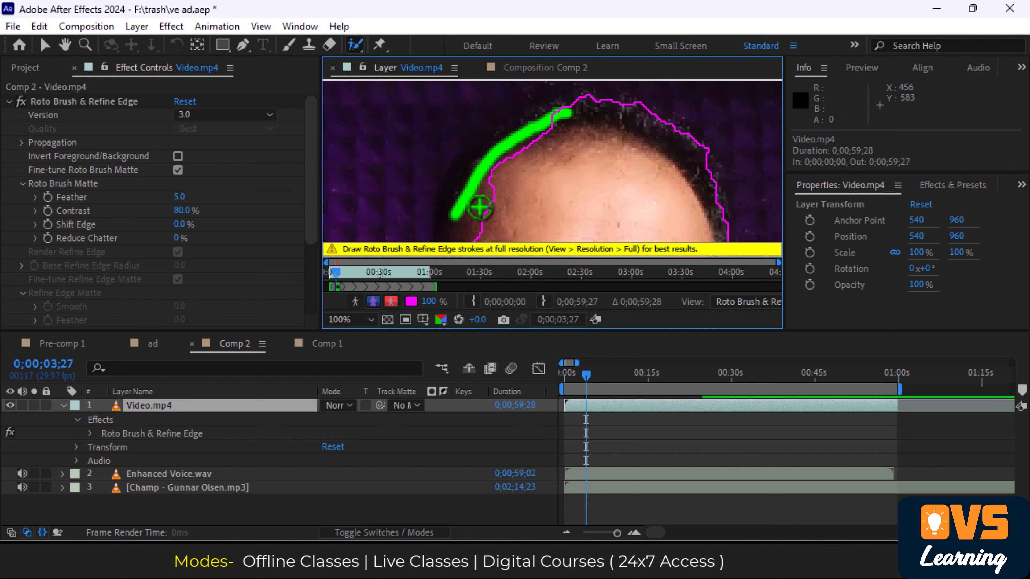
Extend the Roto Brush foreground over the side of the head and the jacket shoulder near the frame edge
scroll(478, 121, "down", 2)
scroll(466, 187, "up", 2)
left_click_drag(496, 184, 524, 206)
scroll(525, 206, "down", 2)
scroll(478, 211, "up", 2)
left_click_drag(487, 170, 488, 73)
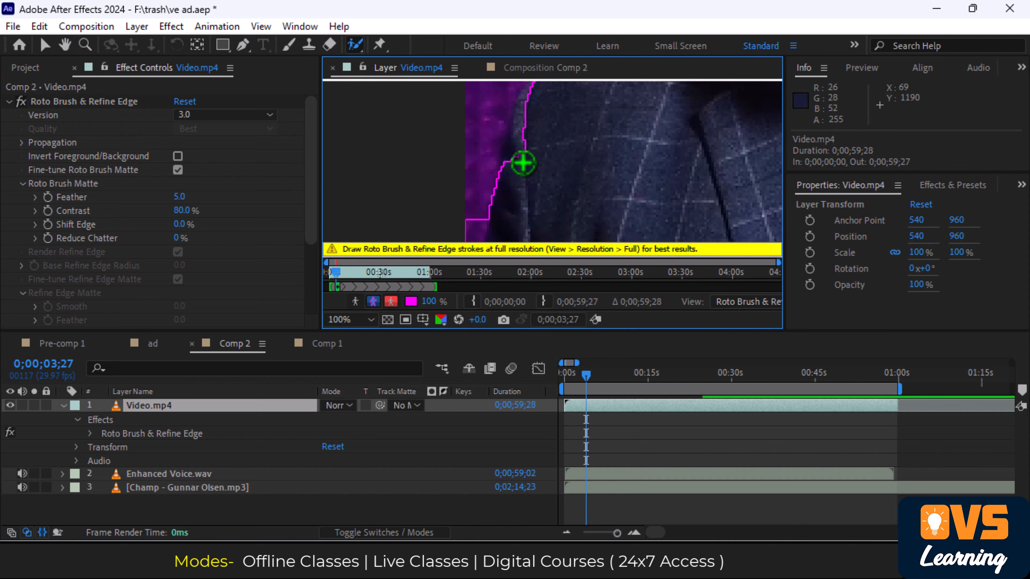
mouse_move(505, 125)
left_mouse_down()
mouse_move(496, 196)
mouse_move(619, 129)
mouse_move(436, 116)
left_mouse_up()
Add the temple and the edge of the face beside the eyebrow to the Roto Brush selection
scroll(495, 190, "down", 3)
scroll(530, 119, "up", 3)
scroll(575, 103, "up", 1)
mouse_move(653, 207)
left_mouse_down()
mouse_move(586, 157)
mouse_move(580, 110)
left_mouse_up()
mouse_move(587, 129)
left_mouse_down()
mouse_move(600, 186)
mouse_move(602, 114)
left_mouse_up()
left_click_drag(604, 122, 591, 184)
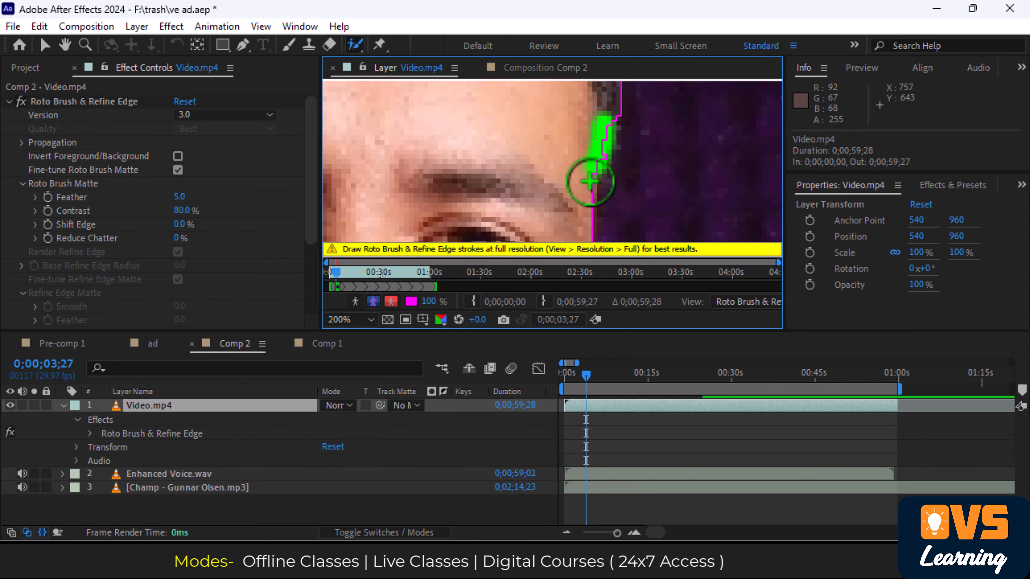
left_click_drag(587, 223, 576, 126)
Exclude the purple background beside the cheek and refine the Roto Brush outline around the jaw
scroll(576, 127, "down", 4)
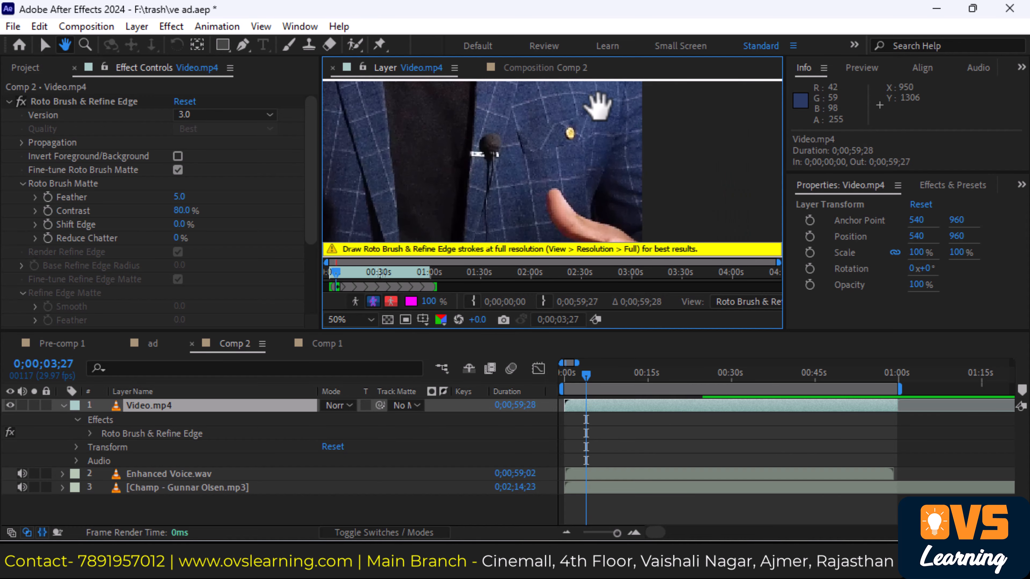
scroll(743, 188, "down", 2)
left_click_drag(615, 202, 537, 199)
scroll(537, 188, "up", 3)
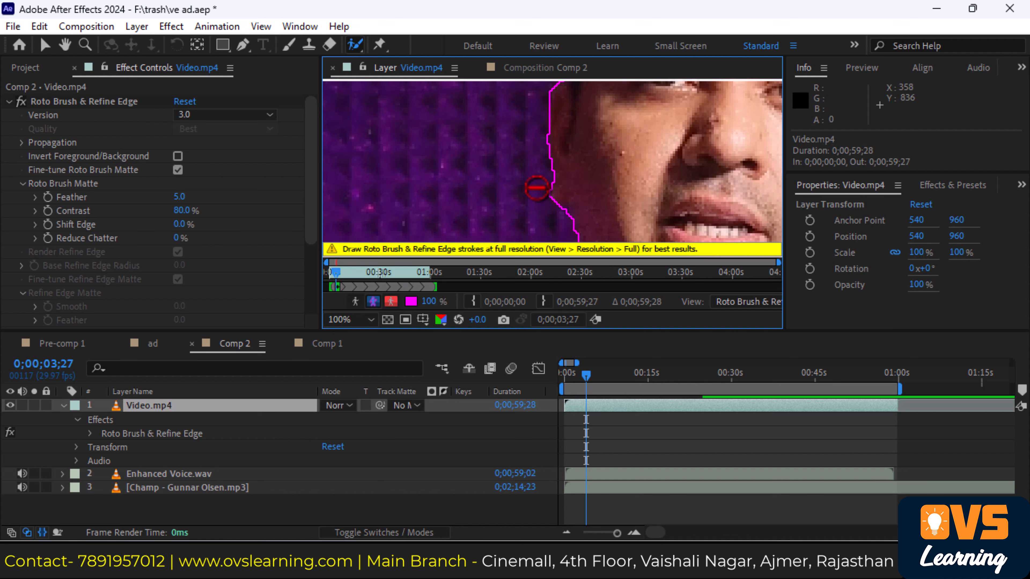
scroll(567, 225, "up", 2)
left_click(542, 141, "alt")
scroll(527, 194, "down", 2)
left_click_drag(544, 194, 544, 215)
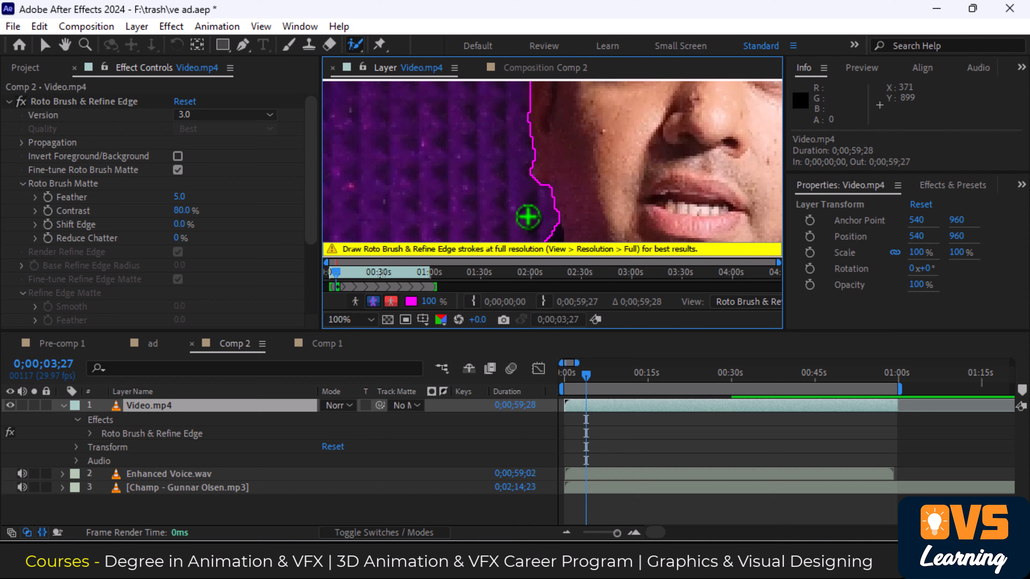
scroll(516, 206, "down", 2)
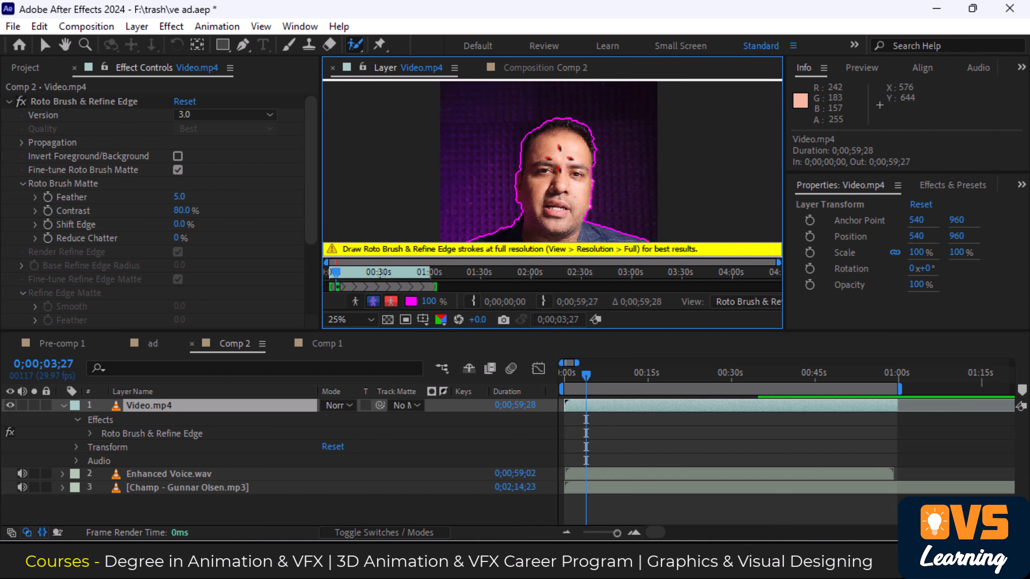
Examine the Roto Brush outline around the head and play the layer preview from 0;00;03;27
scroll(559, 157, "up", 2)
scroll(538, 138, "up", 1)
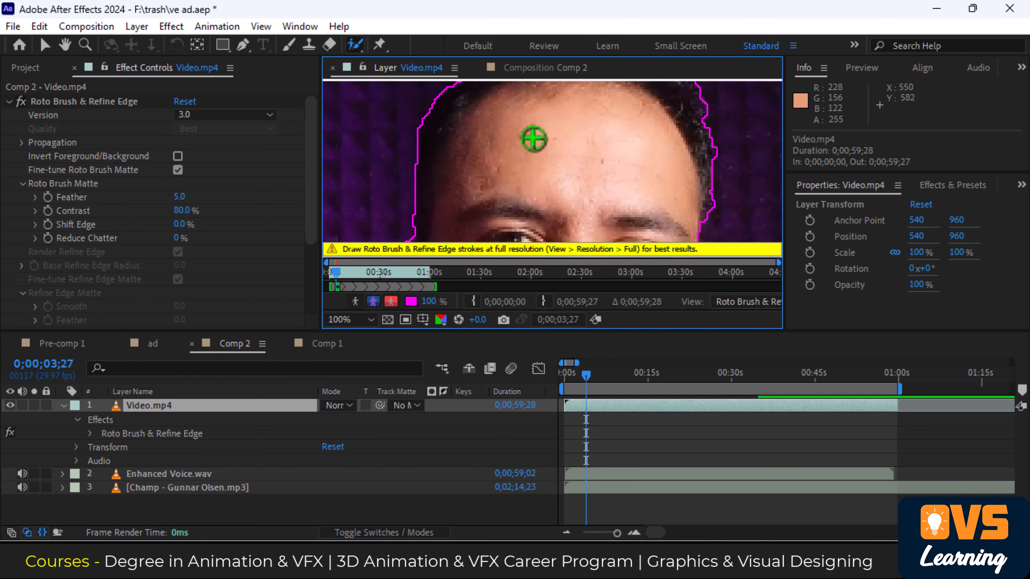
left_click_drag(536, 144, 544, 212)
scroll(543, 167, "down", 3)
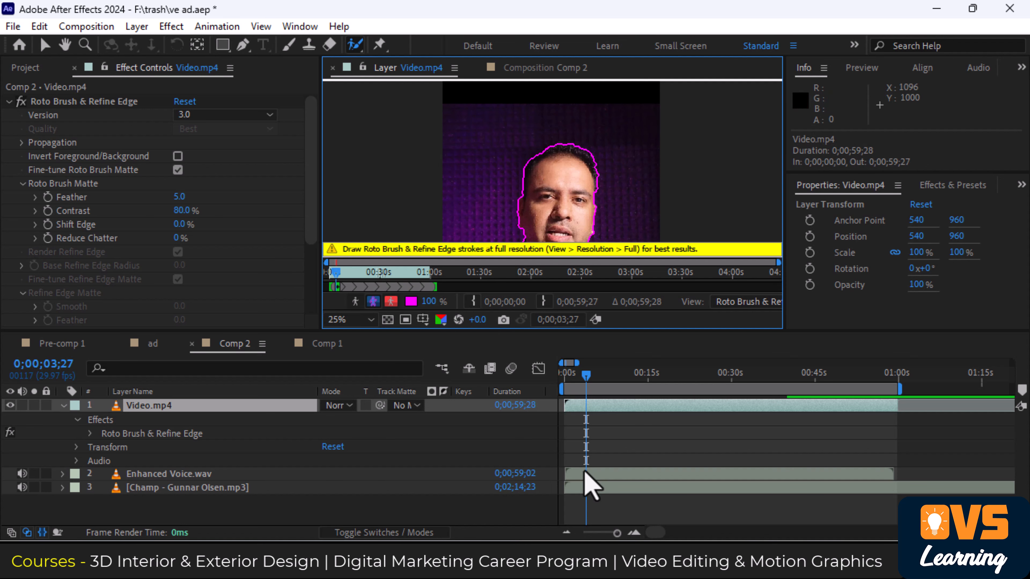
scroll(588, 482, "up", 2)
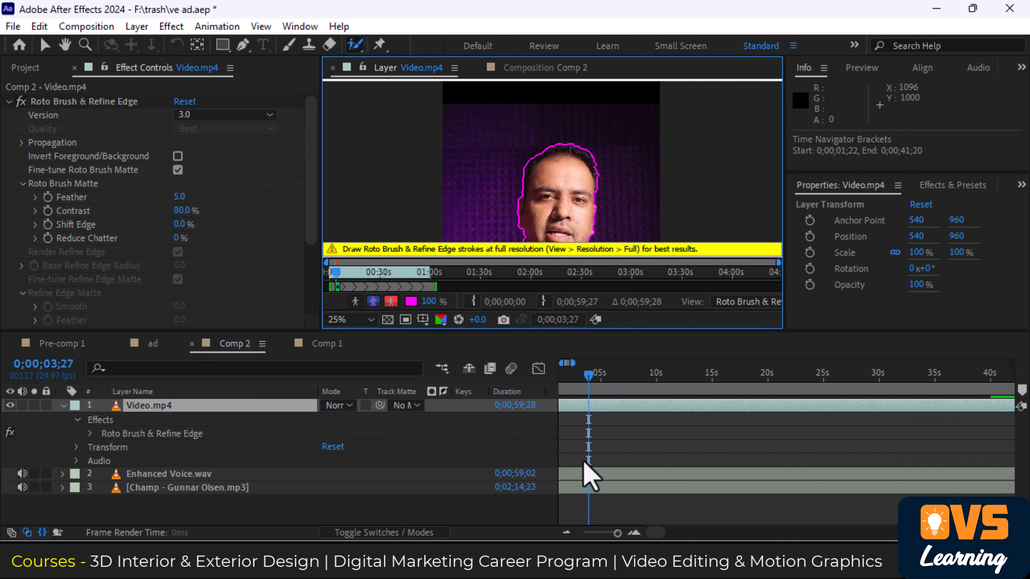
key("space")
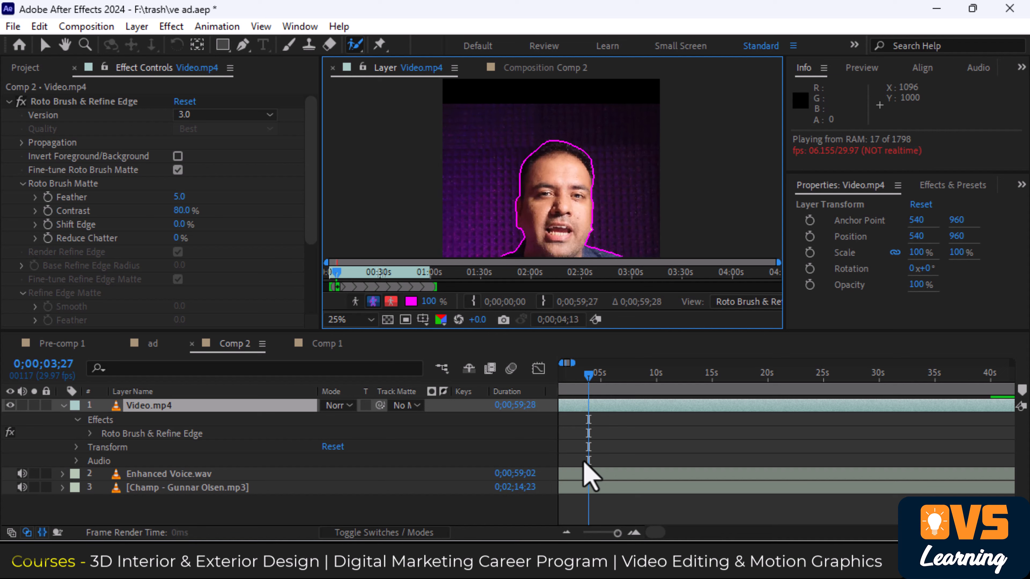
Split the Video.mp4 layer at 0;00;06;28 and delete the Roto Brush & Refine Edge effect from the second part
scroll(618, 430, "up", 2)
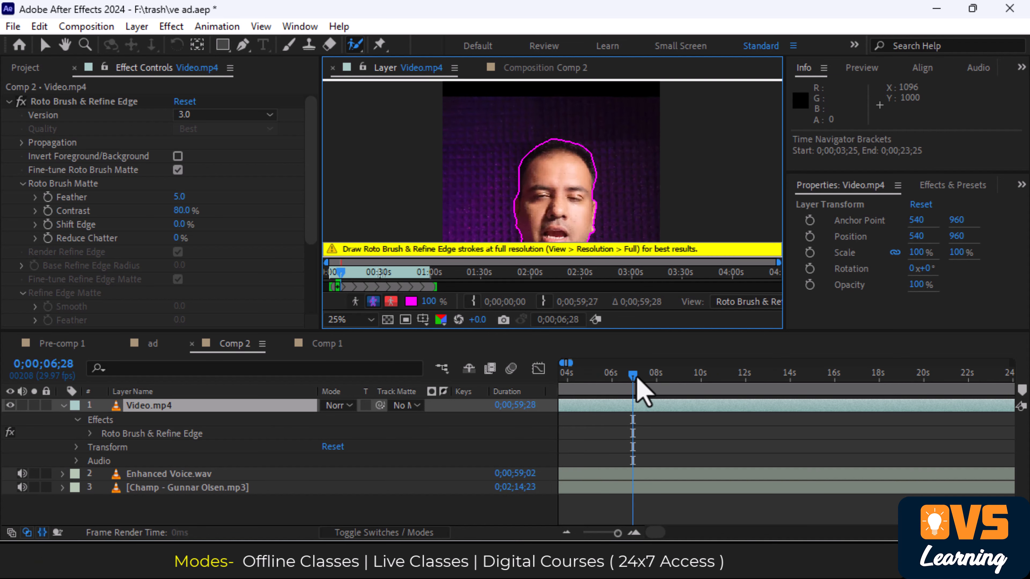
key("ctrl+shift+d")
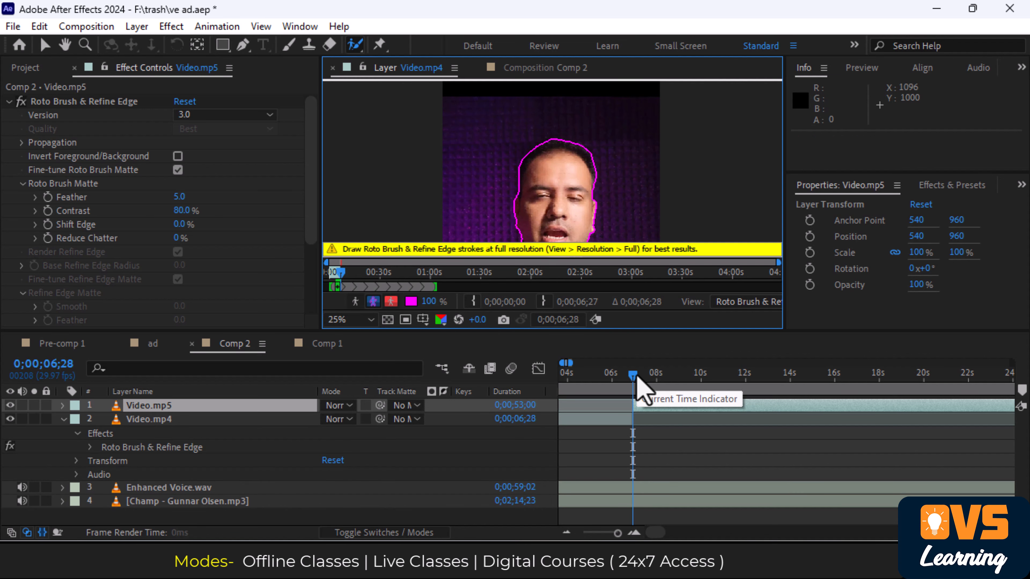
left_click(665, 406)
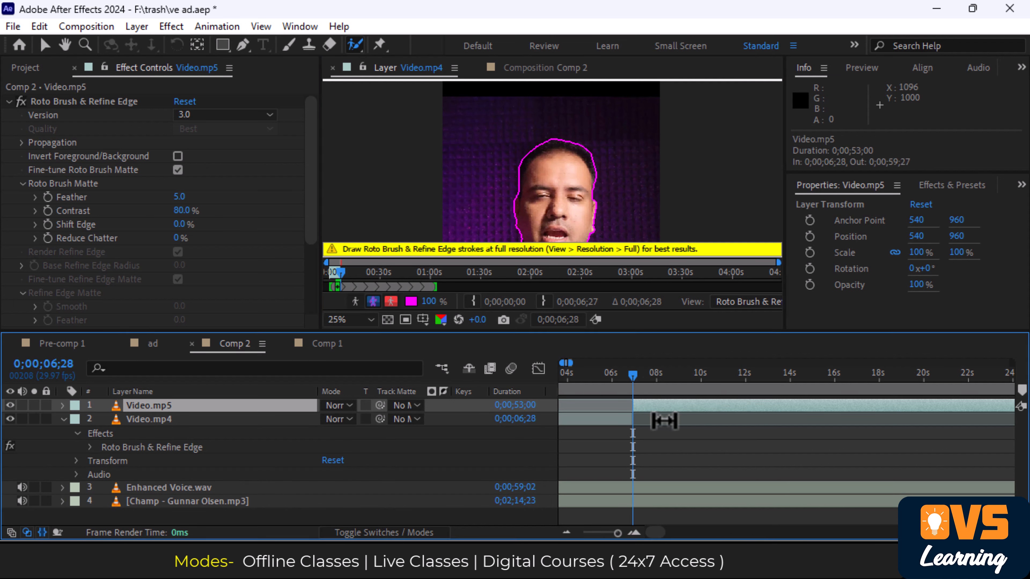
left_click(41, 101)
key("Delete")
Play the Roto Brush preview of the first clip part from its beginning and return to 0;00;00;00
key("Home")
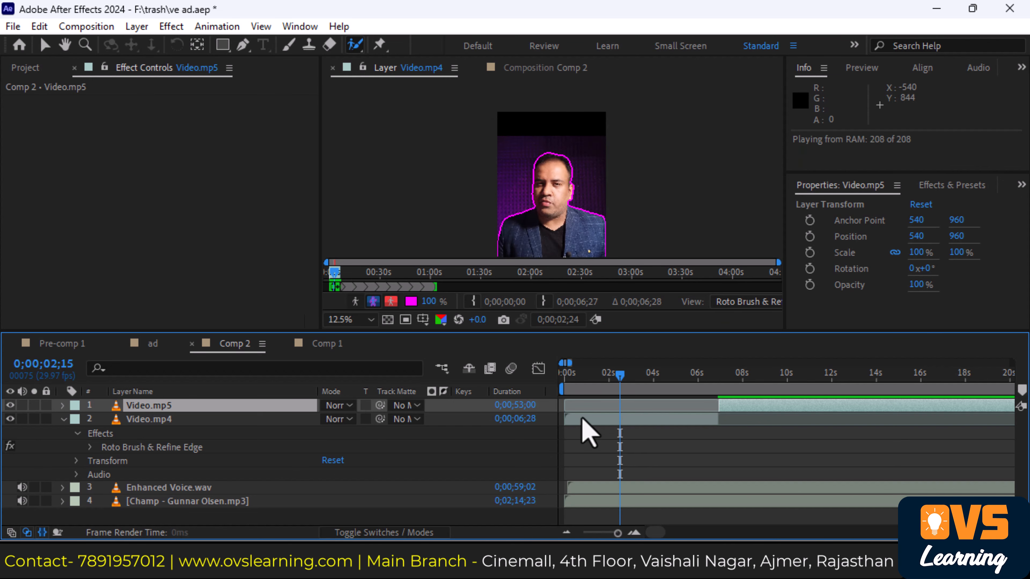
key("space")
left_click_drag(643, 377, 563, 380)
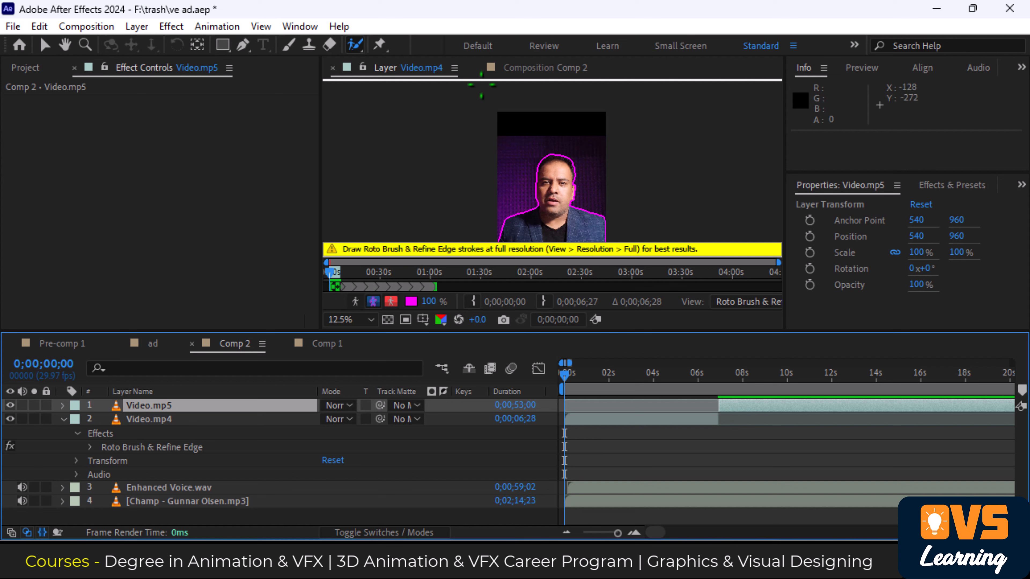
Return to the Comp 2 composition view, inspect the speaker's cutout and collapse the properties of the Video.mp4 layer
left_click(543, 68)
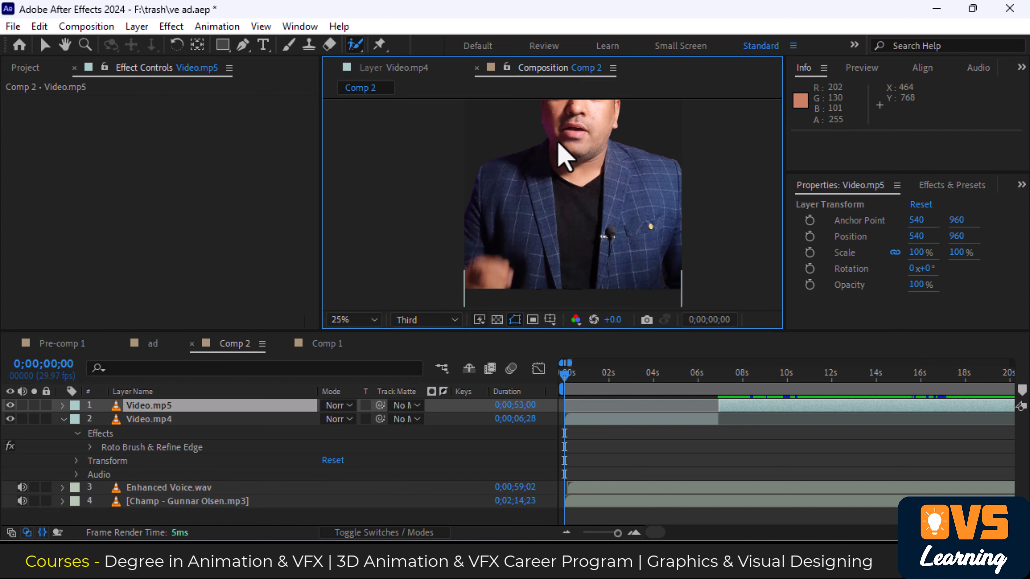
scroll(565, 202, "down", 1)
scroll(563, 138, "up", 4)
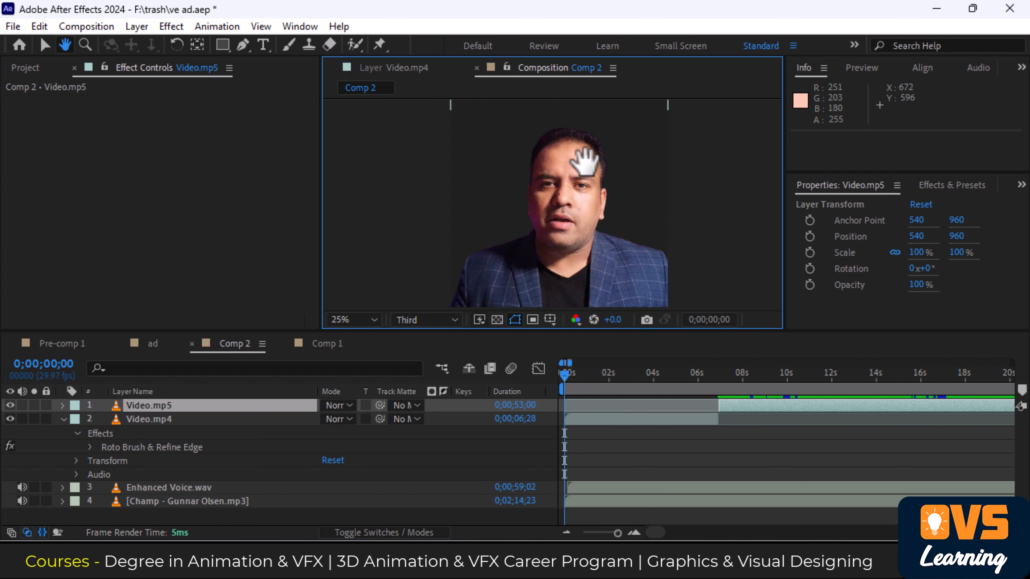
scroll(608, 148, "down", 2)
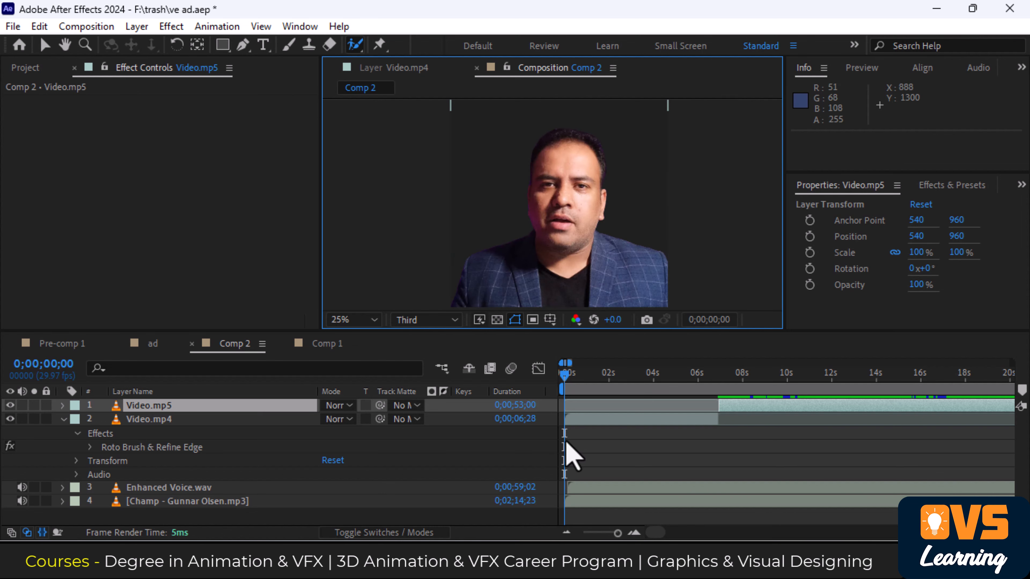
left_click(64, 420)
Switch to the Motion Backgrounds folder in File Explorer and add 5_6109663825500310943.mp4 to Comp 2
left_click_drag(576, 368, 436, 368)
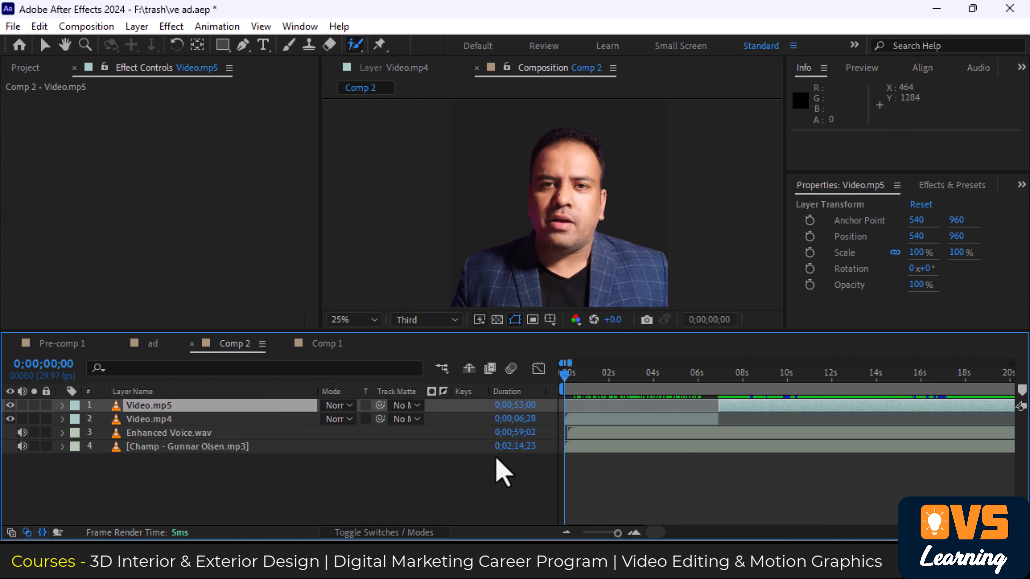
left_click(501, 483)
left_click(417, 561)
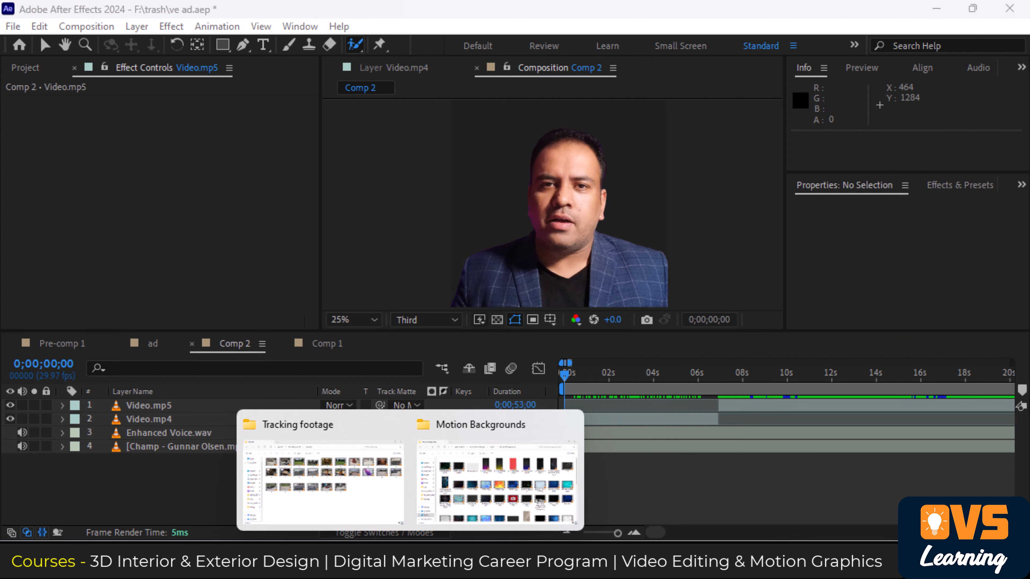
mouse_move(361, 480)
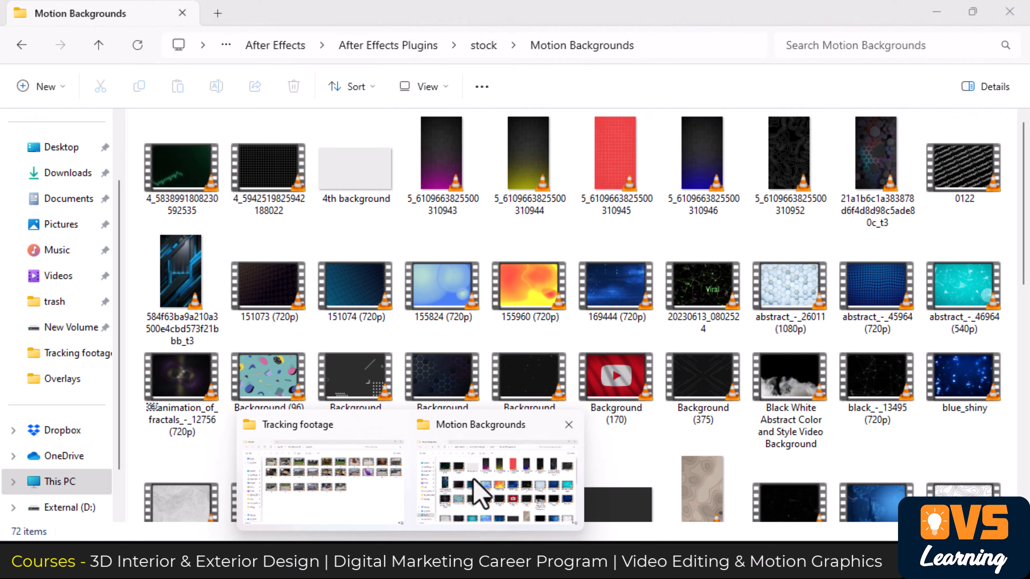
left_click(472, 490)
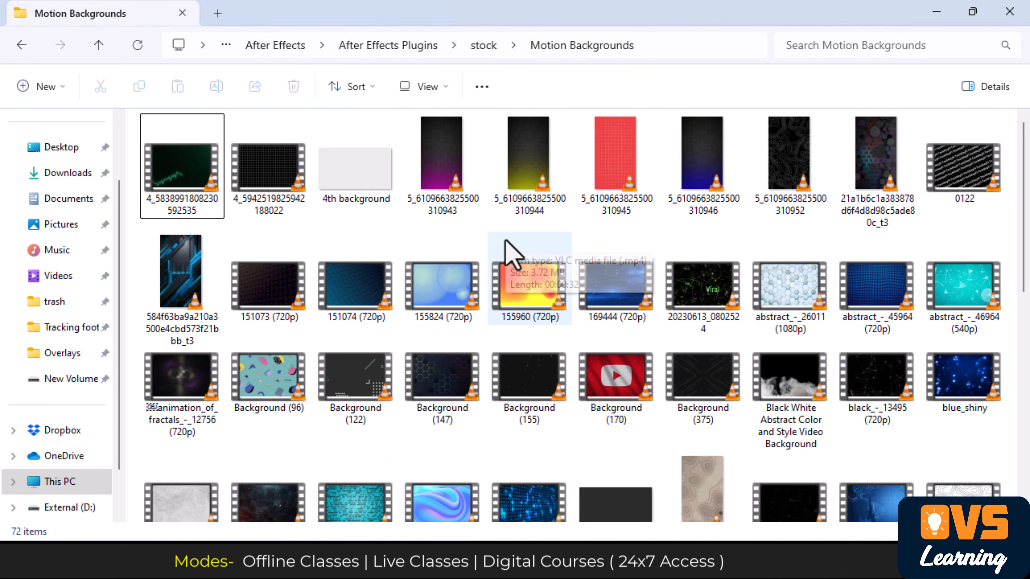
scroll(718, 470, "down", 10)
scroll(695, 470, "up", 10)
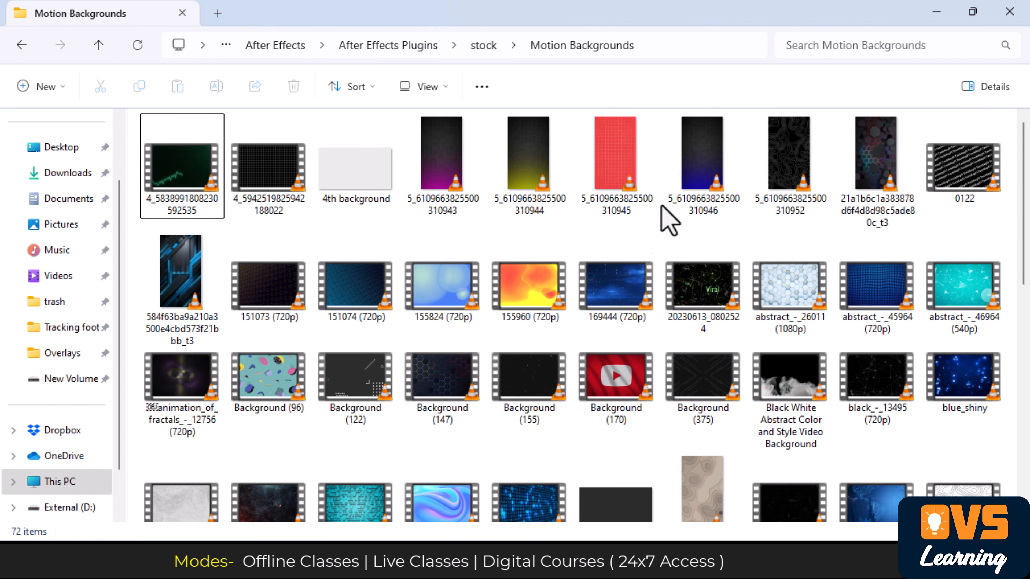
left_click_drag(456, 173, 362, 484)
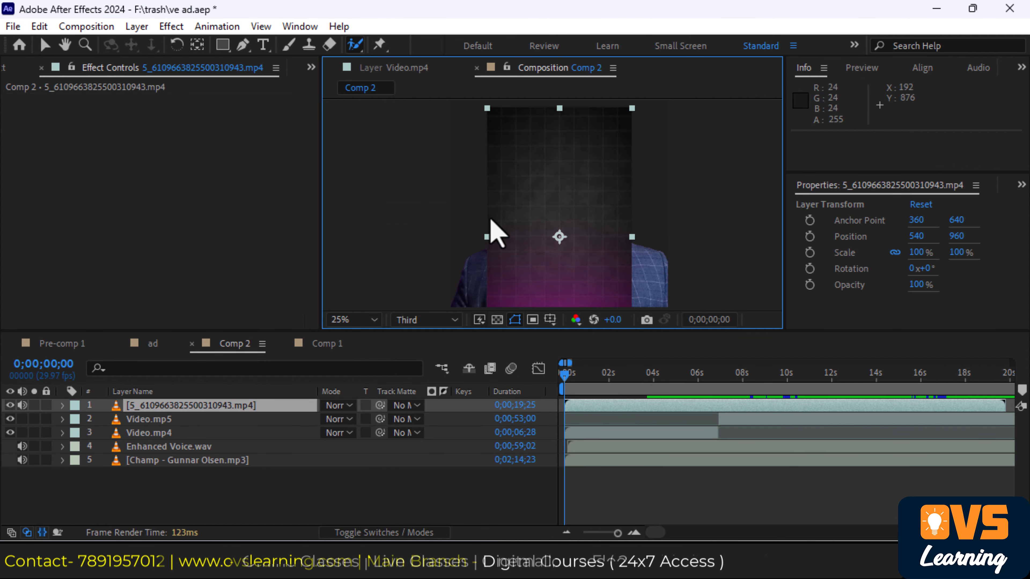
Set the background clip's scale to 150% and move its layer to the end of the layer stack
scroll(494, 230, "down", 4)
key("s")
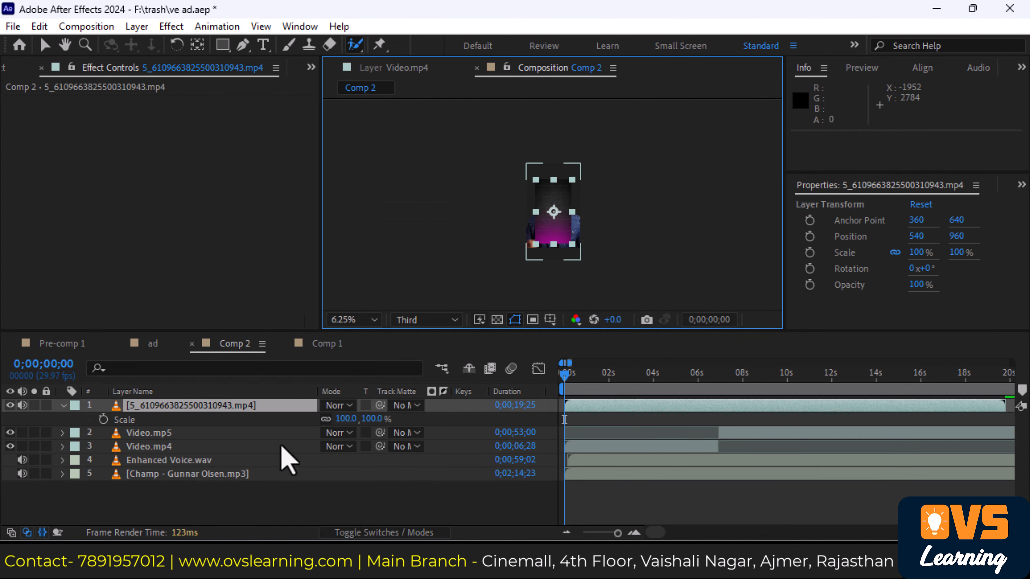
left_click(347, 419)
type("15")
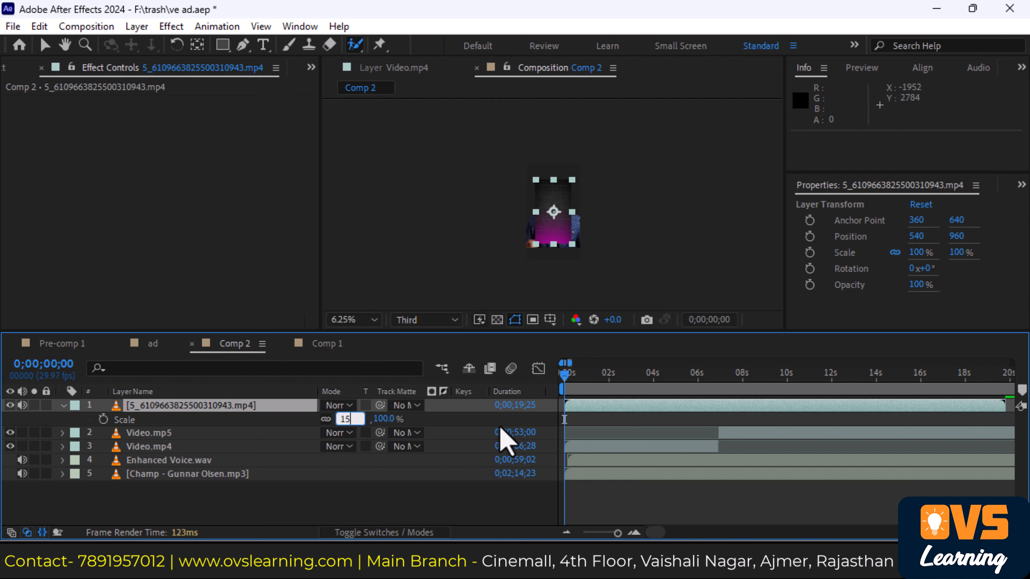
type("0")
key("Return")
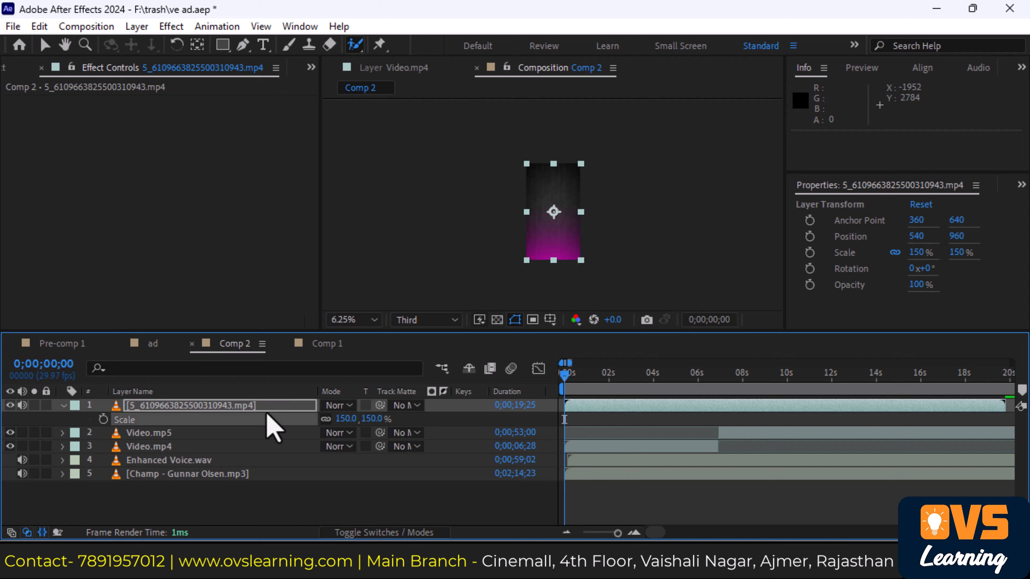
left_click_drag(267, 405, 248, 496)
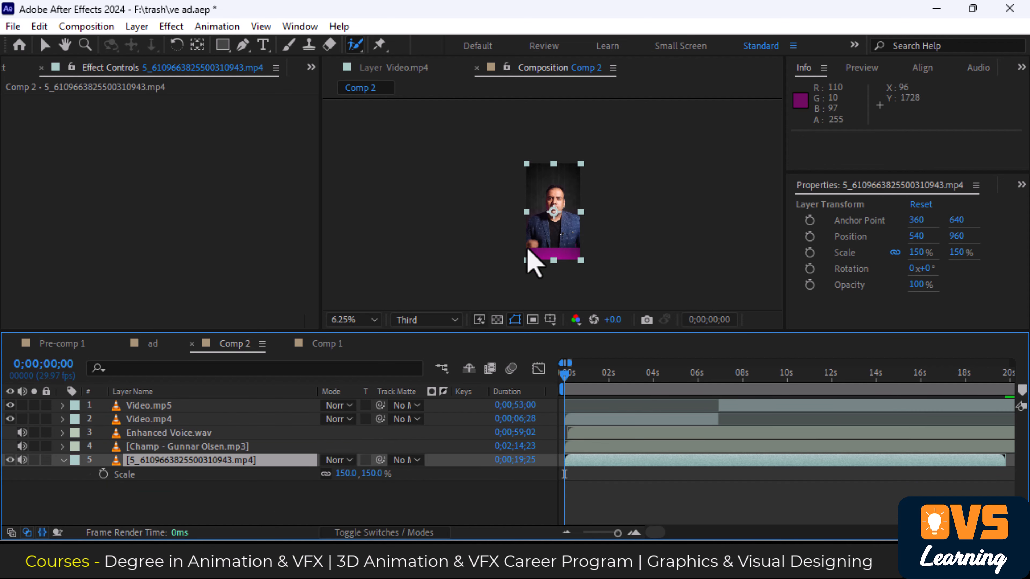
Nudge the background clip upward to Y position 720 so its lower edge meets the cutout's lower edge
scroll(533, 255, "up", 3)
key("space")
scroll(507, 215, "down", 1)
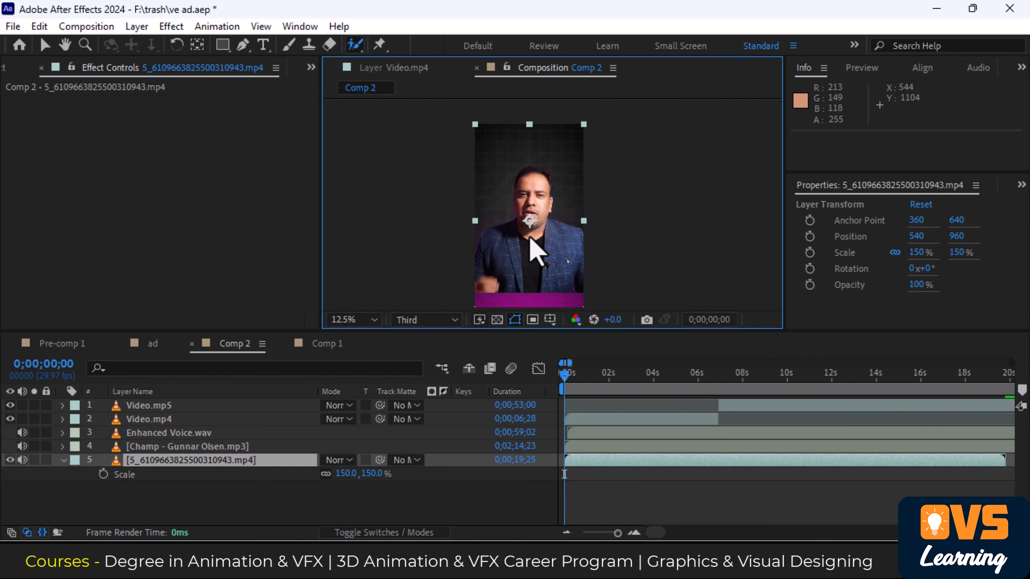
key("shift+Up")
key("shift+Up")
key("shift+Up")
key("shift+Up")
key("shift+Up")
key("shift+Up")
key("shift+Up")
key("shift+Up")
key("shift+Up")
key("shift+Up")
key("shift+Up")
key("shift+Up")
key("shift+Up")
key("shift+Up")
key("shift+Up")
key("shift+Up")
key("shift+Up")
key("shift+Up")
key("shift+Up")
key("shift+Up")
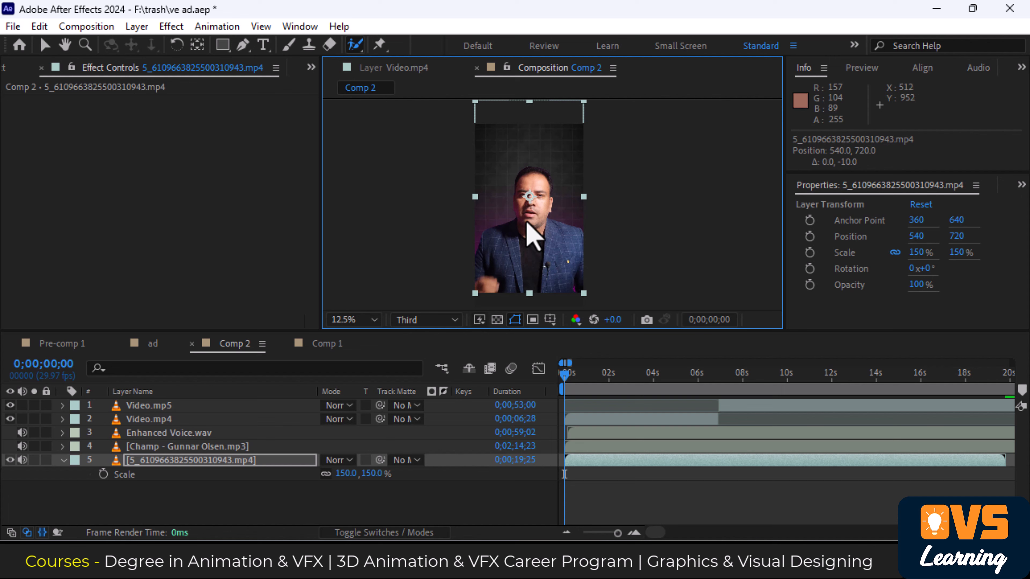
Deselect the background layer and play Comp 2 from the start to review the speaker over the new background
left_click(430, 207)
scroll(524, 196, "down", 2)
scroll(523, 194, "up", 6)
scroll(520, 185, "down", 3)
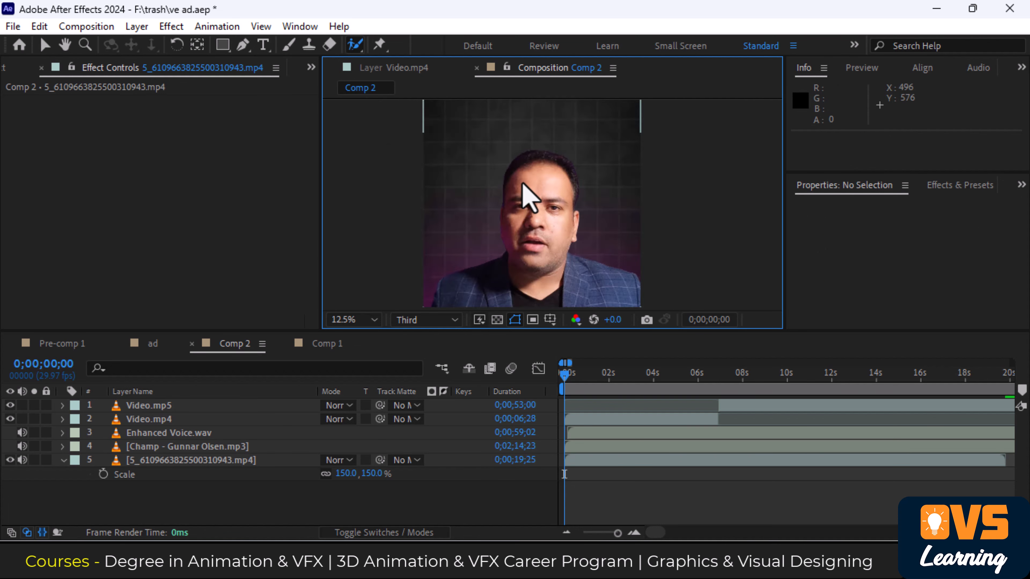
scroll(521, 199, "up", 1)
left_click(576, 377)
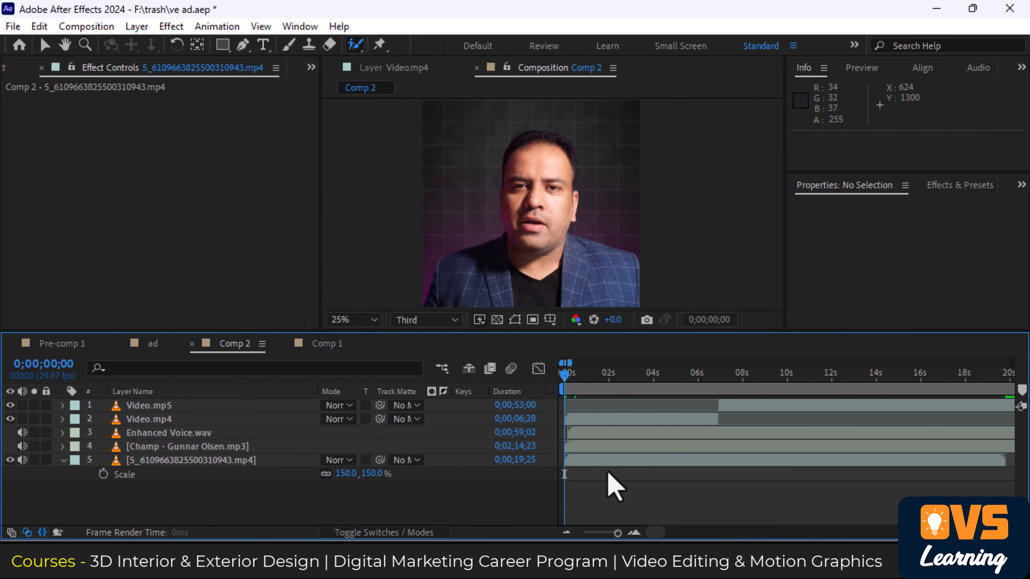
key("space")
scroll(609, 191, "down", 1)
scroll(591, 183, "up", 1)
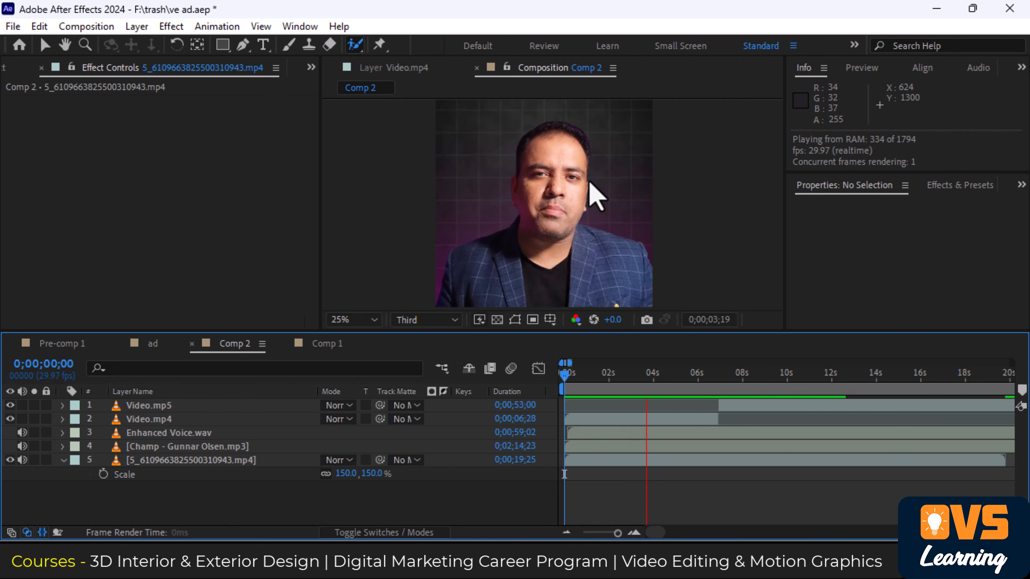
Stop the playback and examine the speaker's cutout edges against the background, close up around the hair and in full frame at 0;00;02;15
key("space")
scroll(579, 180, "up", 4)
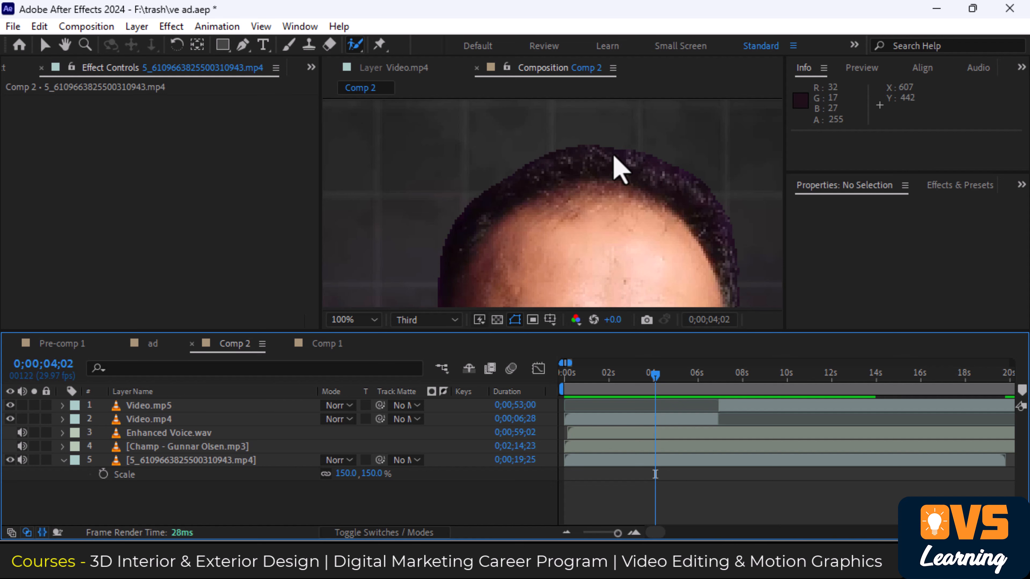
scroll(731, 253, "down", 2)
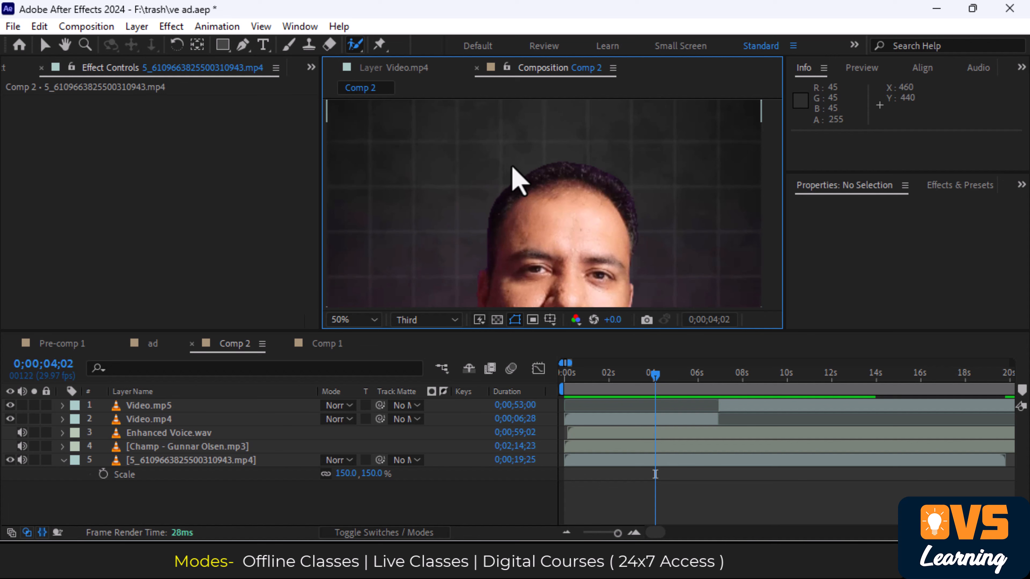
scroll(511, 169, "down", 1)
key("h")
left_click_drag(505, 257, 525, 179)
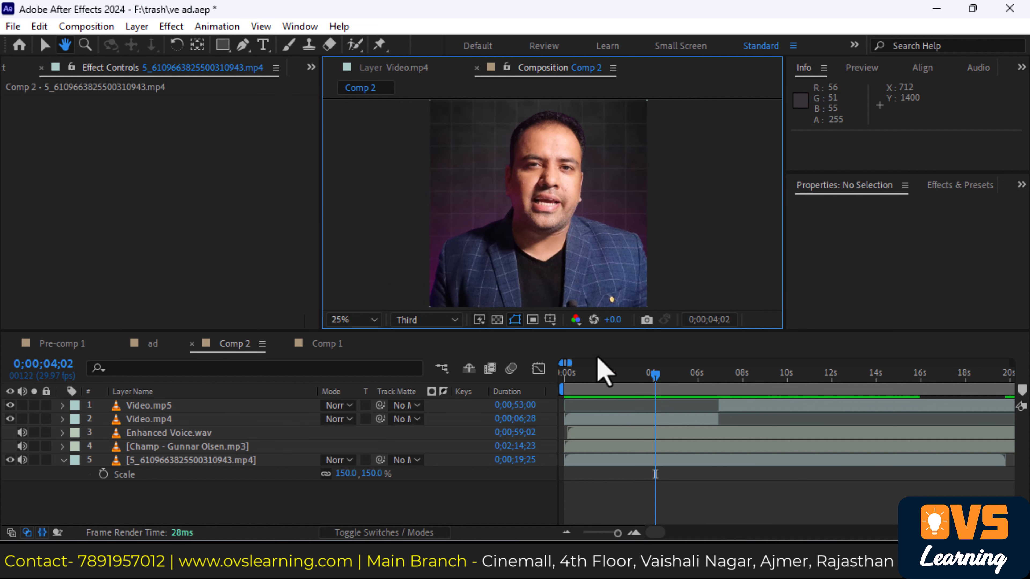
mouse_move(604, 371)
left_mouse_down()
mouse_move(580, 377)
mouse_move(632, 377)
mouse_move(620, 378)
left_mouse_up()
scroll(598, 244, "down", 1)
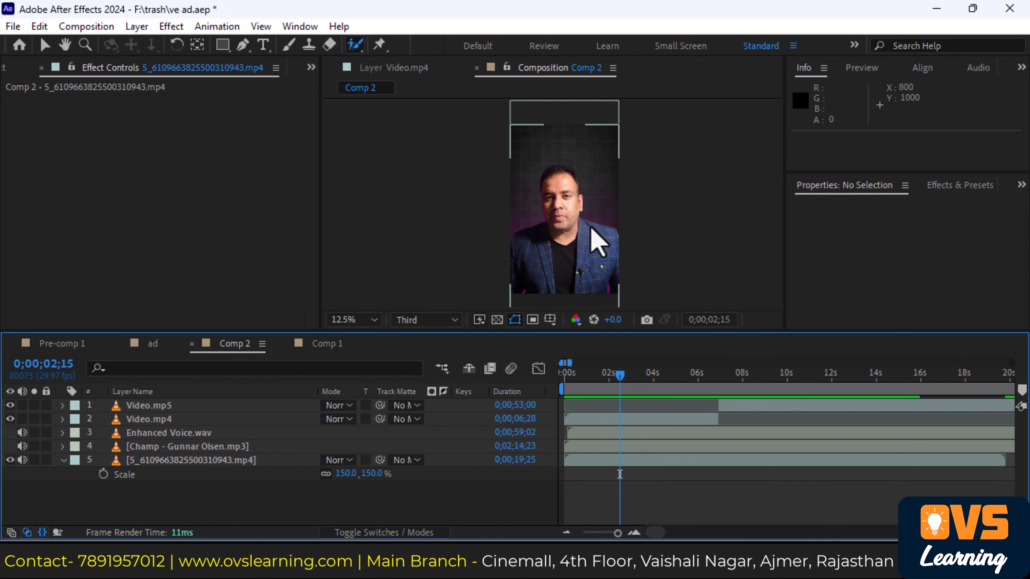
scroll(586, 221, "up", 1)
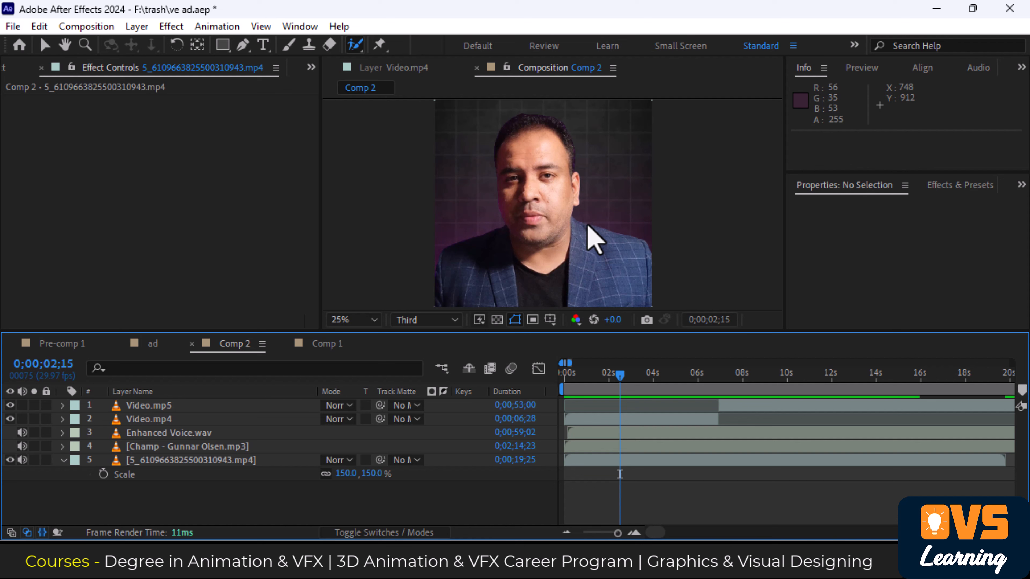
Add a text layer reading "OVS Learning" to Comp 2
right_click(376, 520)
mouse_move(507, 321)
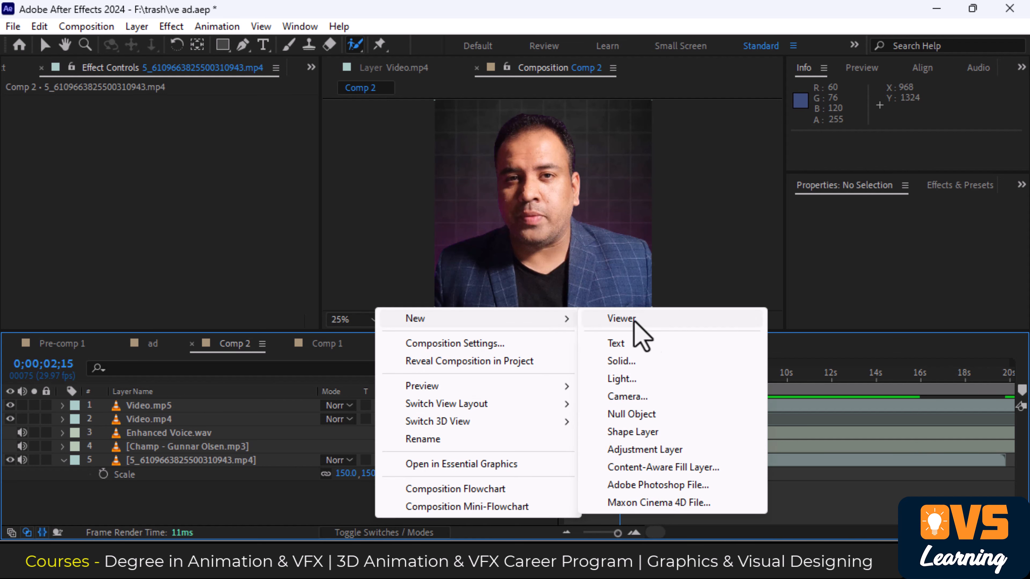
left_click(658, 346)
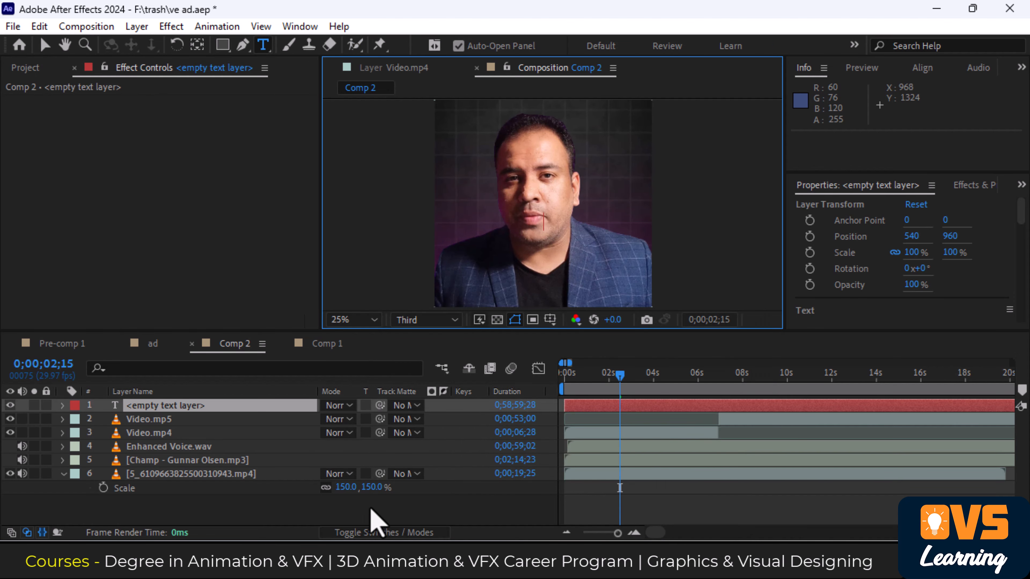
type("OVS")
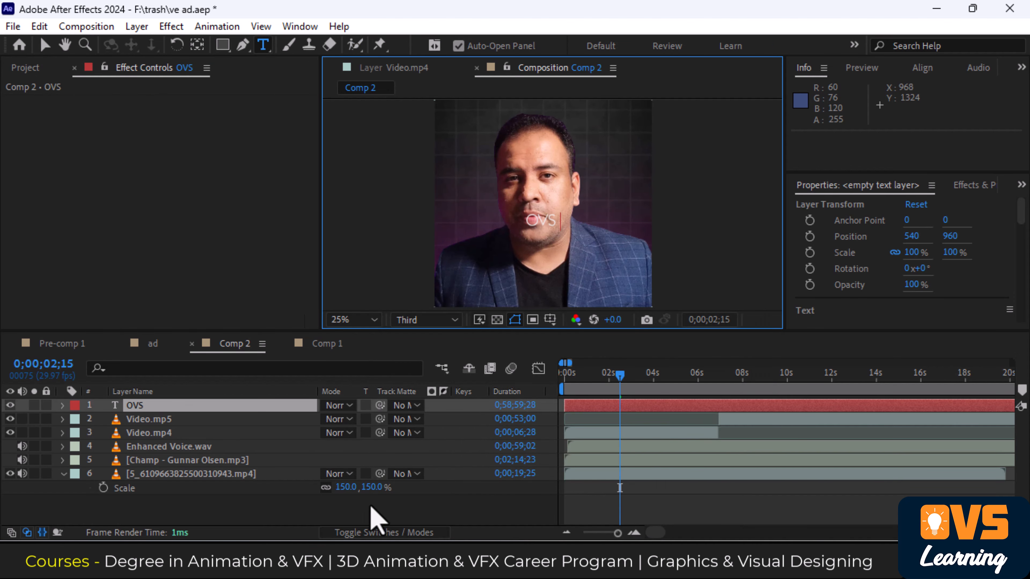
type(" Learning")
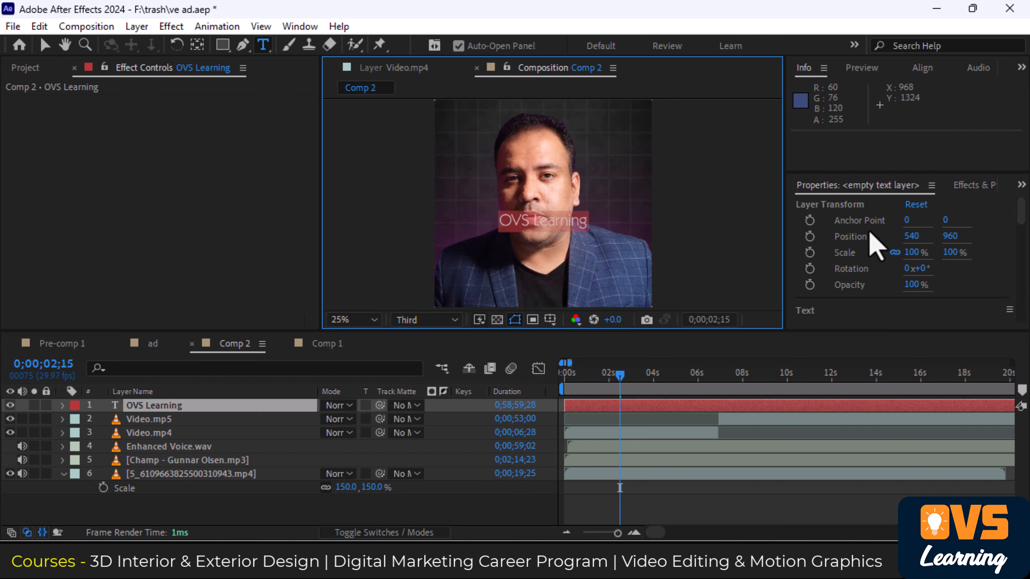
Set the title's font size to 129 px and its font to Breeze Personal Use
scroll(843, 264, "down", 3)
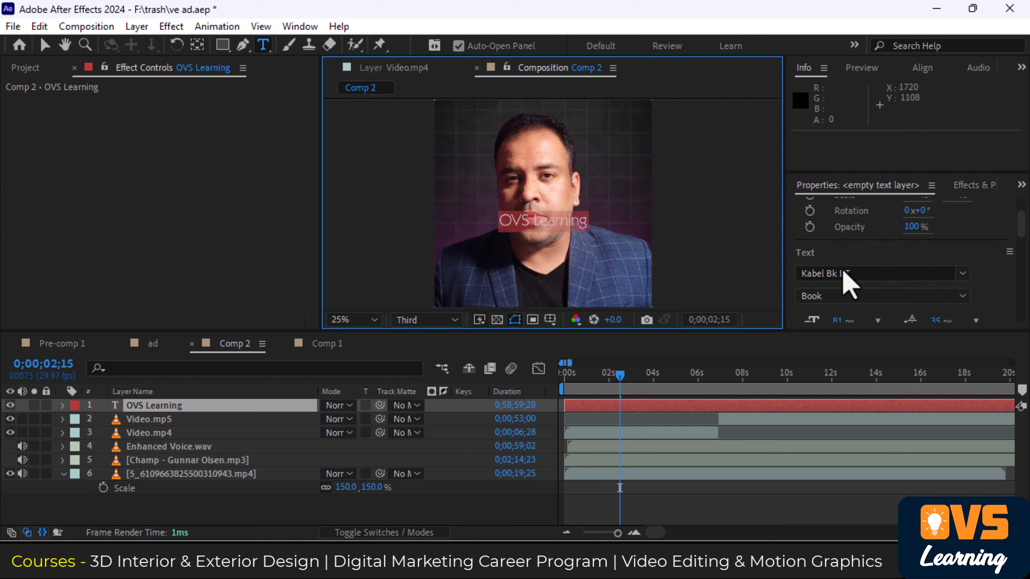
scroll(848, 284, "down", 3)
left_click_drag(839, 256, 879, 253)
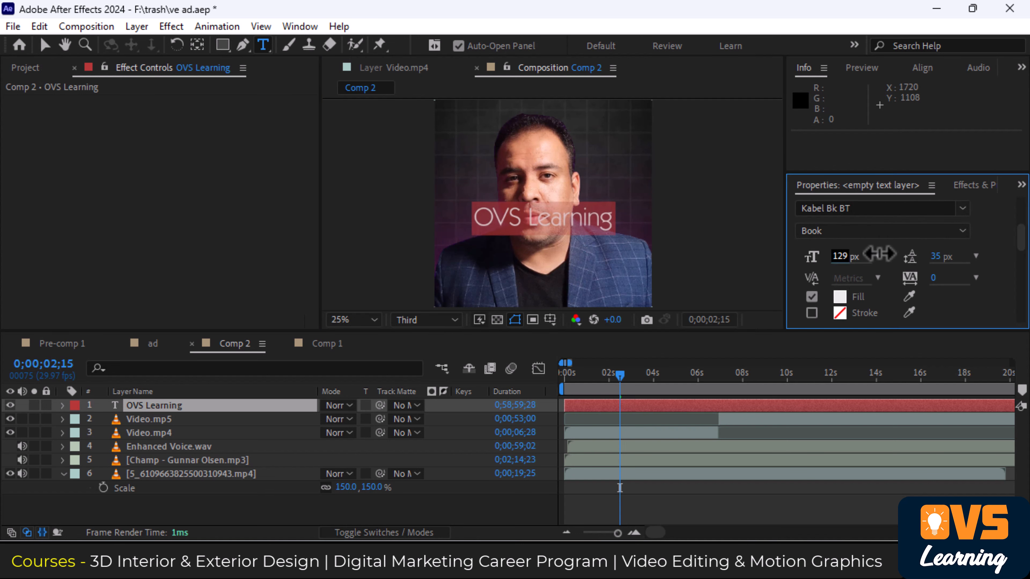
left_click(962, 208)
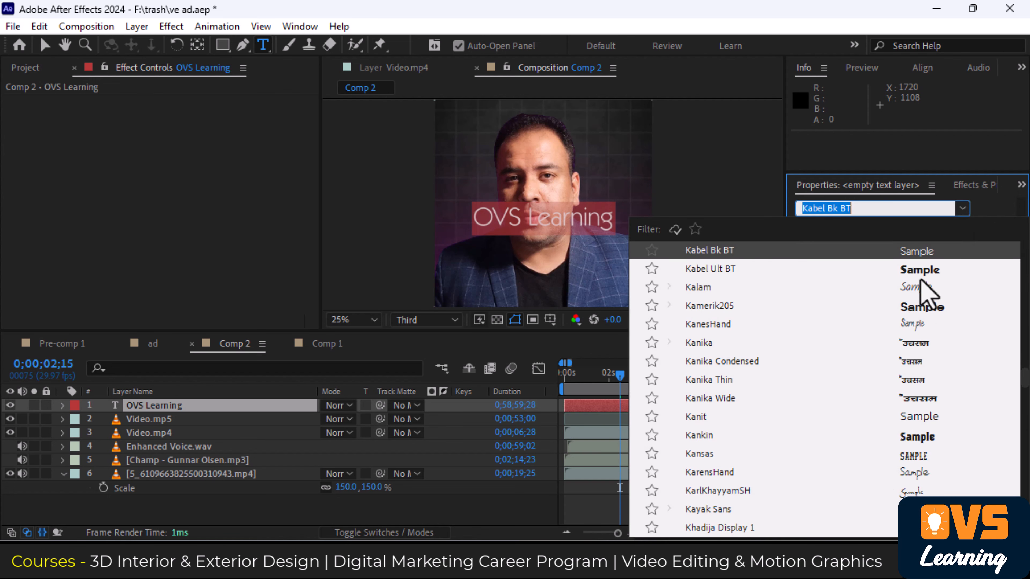
scroll(916, 422, "down", 8)
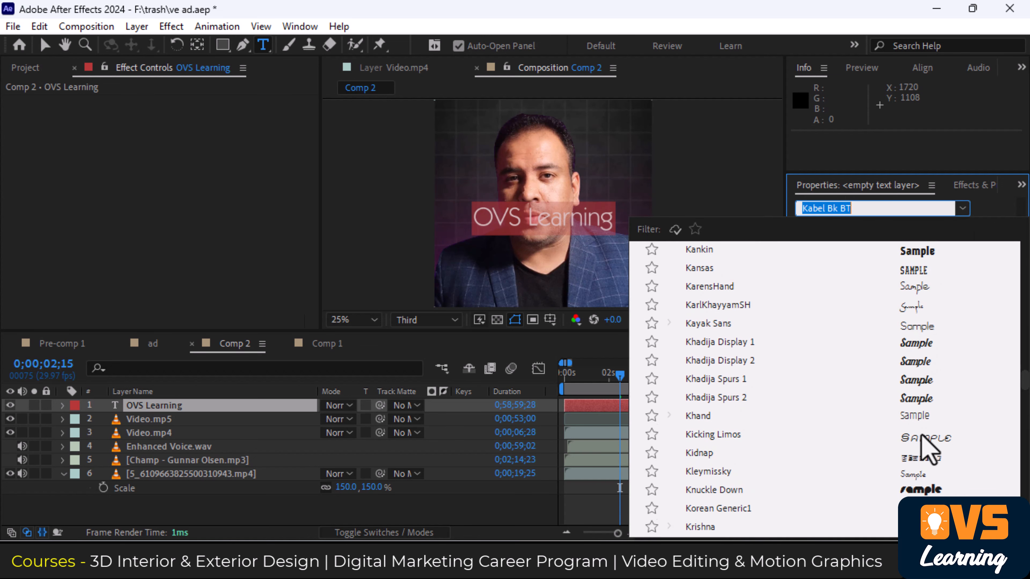
left_click(926, 486)
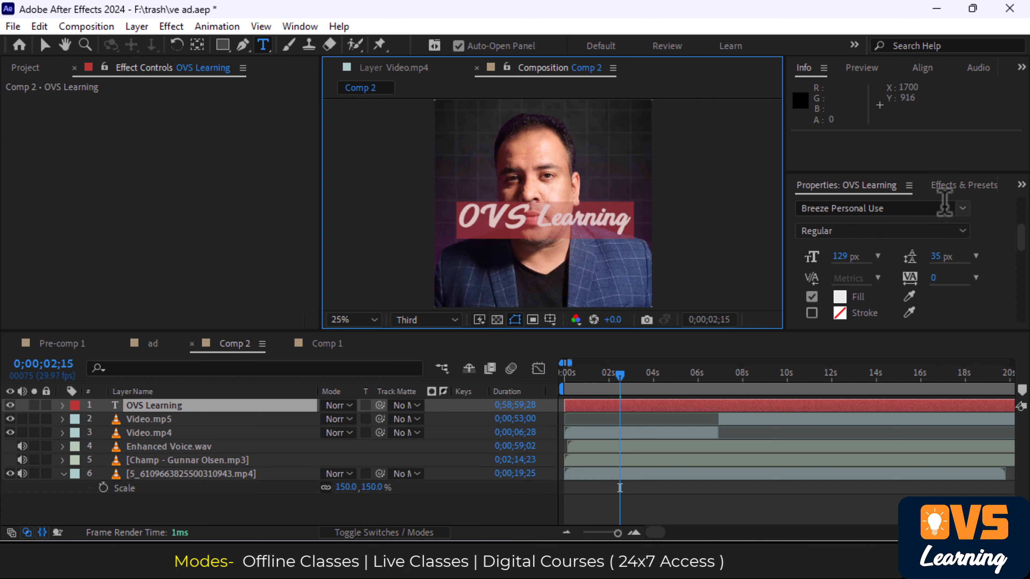
Replace the title text with "Video Editing", scale it to 130% and move it down to Y position 1360 over the speaker's chest
left_click(188, 408)
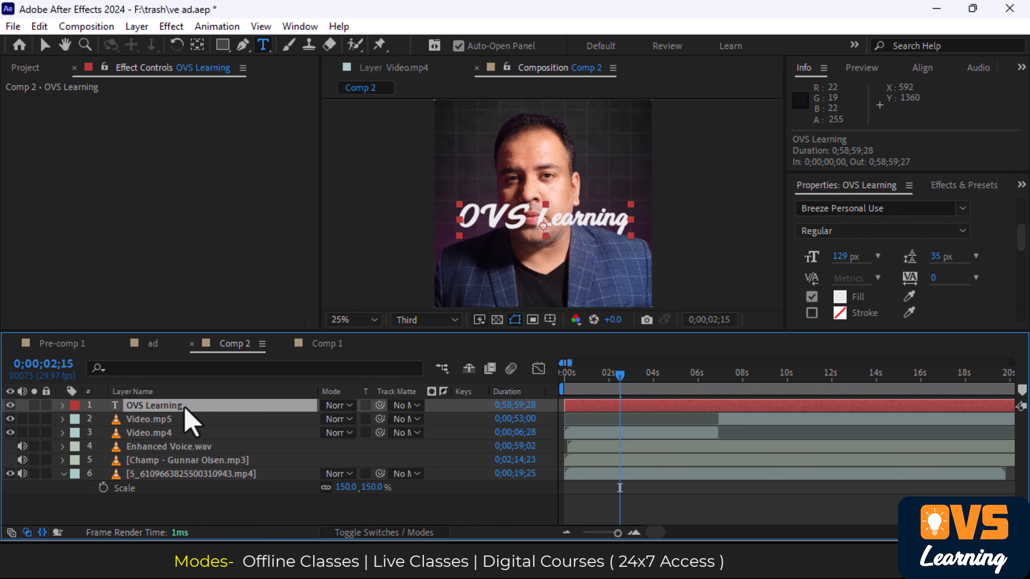
triple_click(485, 220)
type("Video")
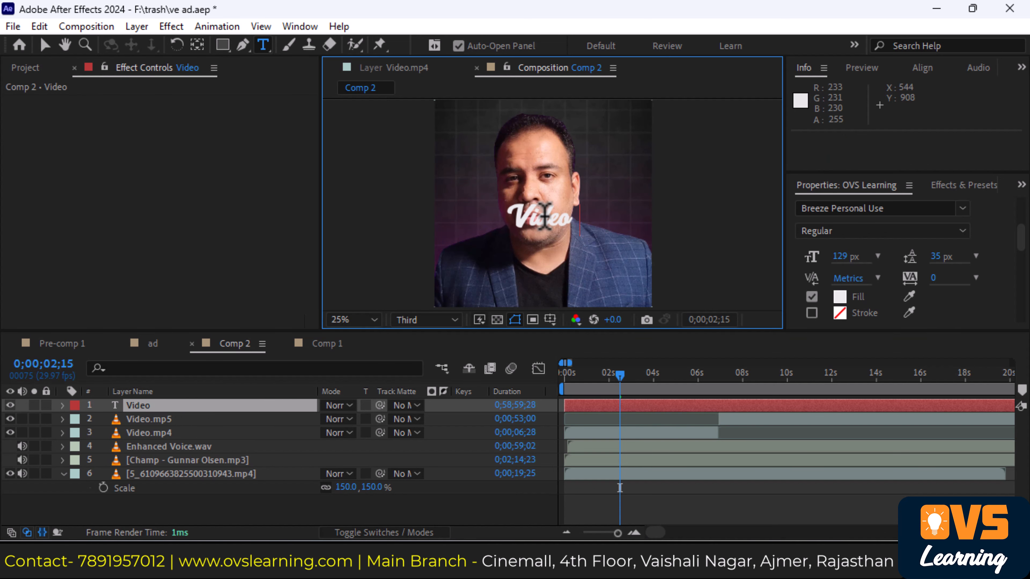
type(" Editing")
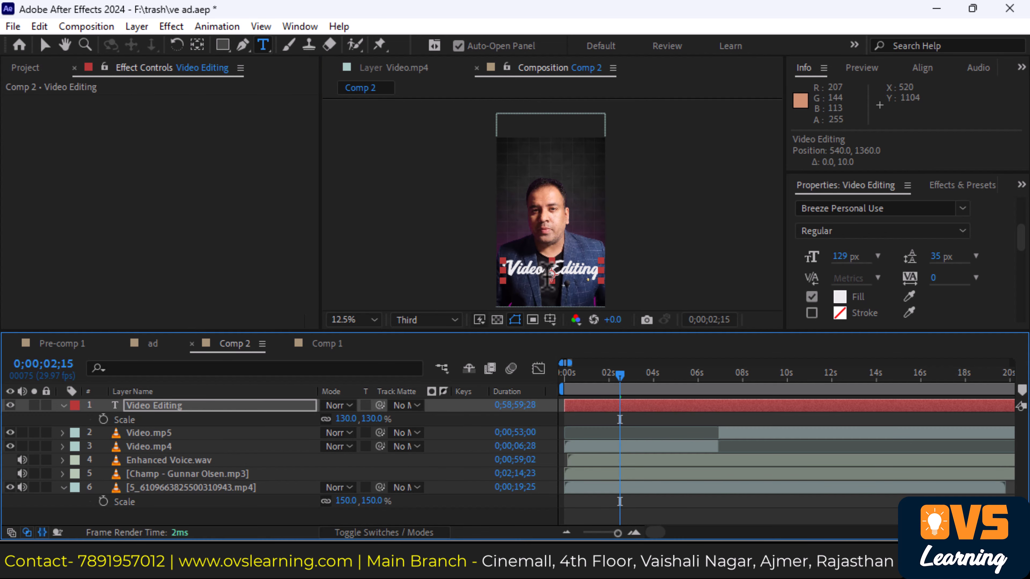
mouse_move(465, 539)
left_click(319, 518)
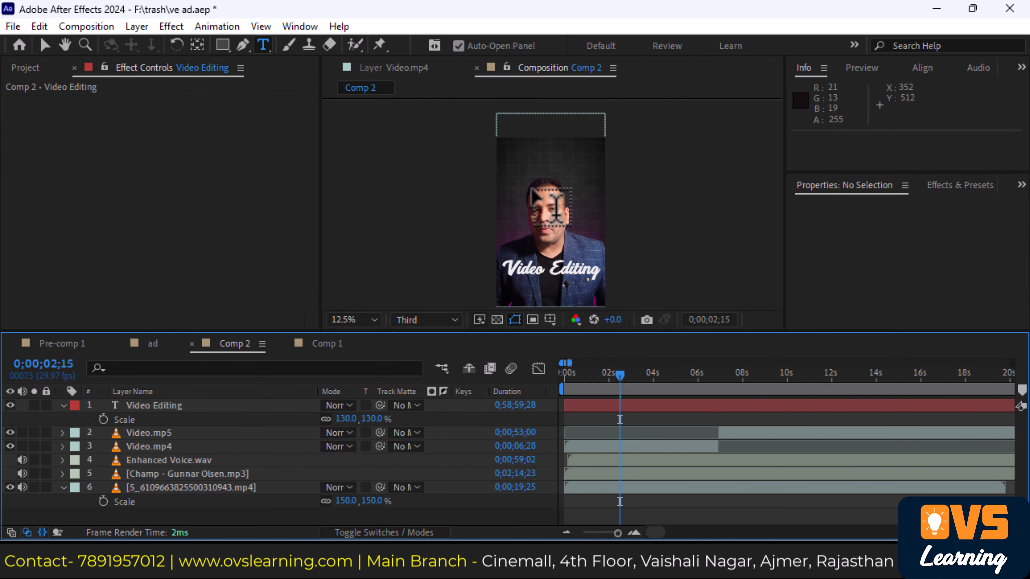
Play Comp 2 from the start to review the title over the speaker, and stop with the playhead at 0;00;00;26
scroll(552, 212, "down", 1)
scroll(557, 241, "up", 2)
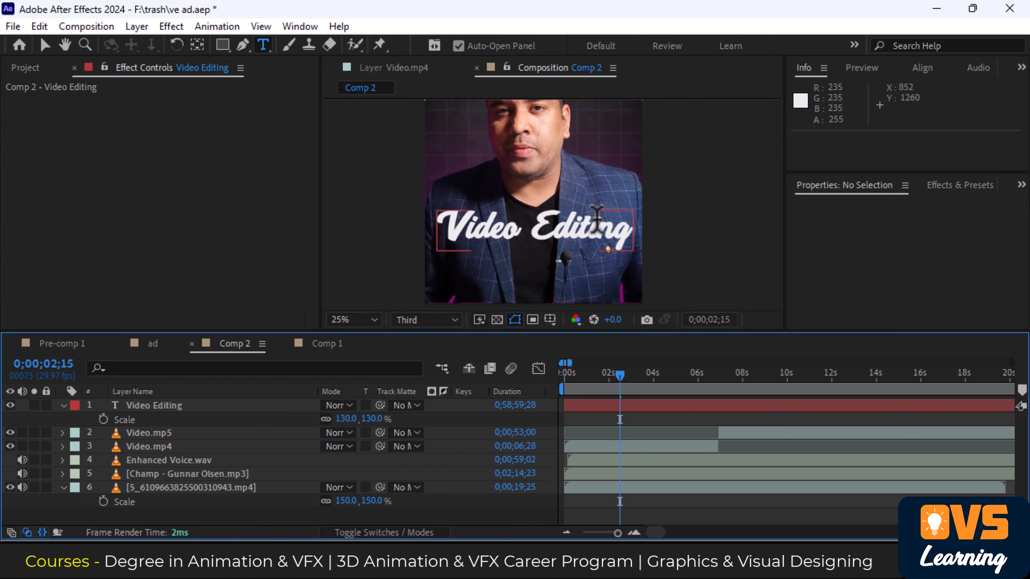
left_click_drag(604, 373, 564, 374)
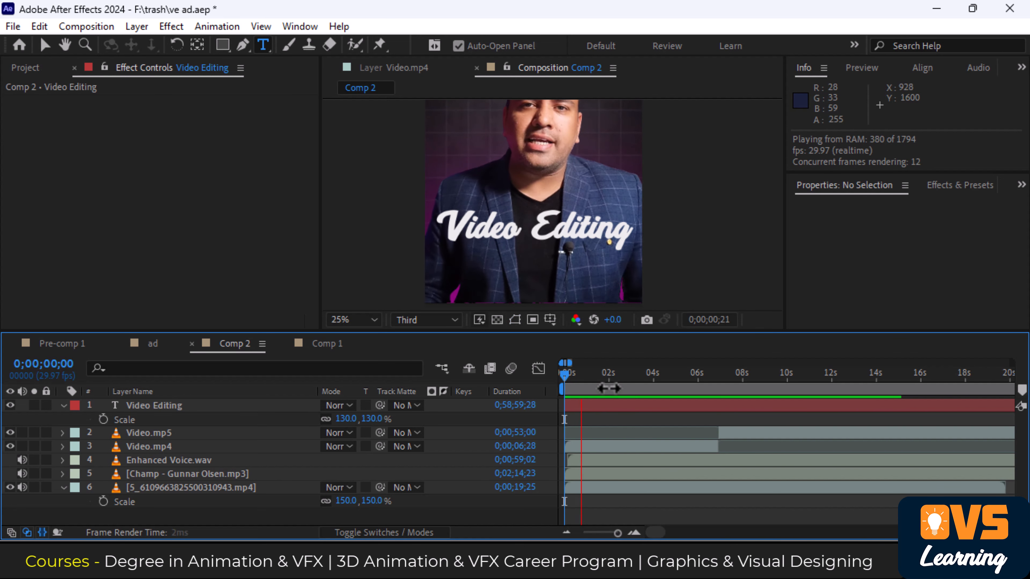
left_click_drag(603, 374, 584, 379)
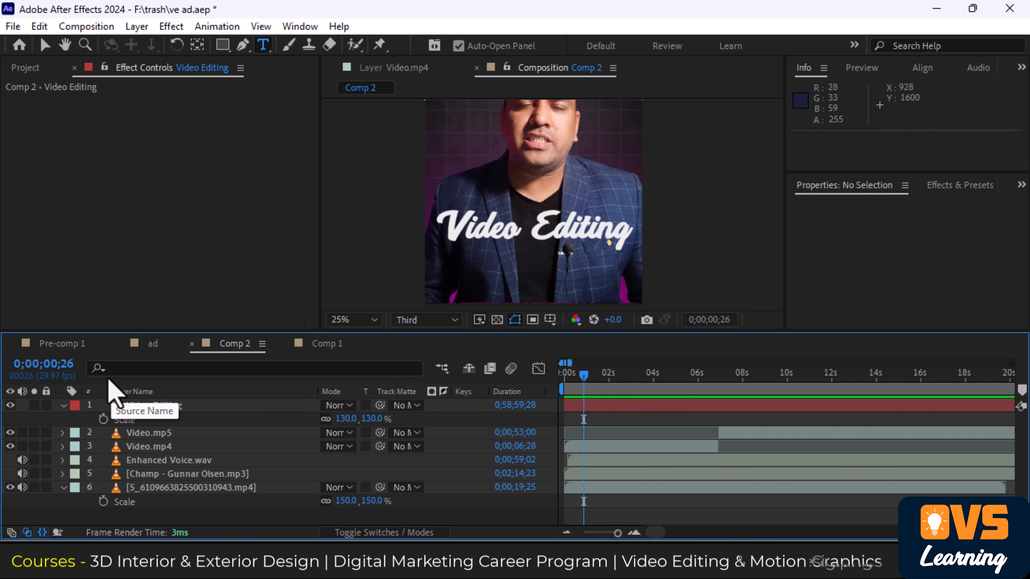
Select the Video Editing text layer and open Animation Composer 3 beside the composition view
left_click(154, 406)
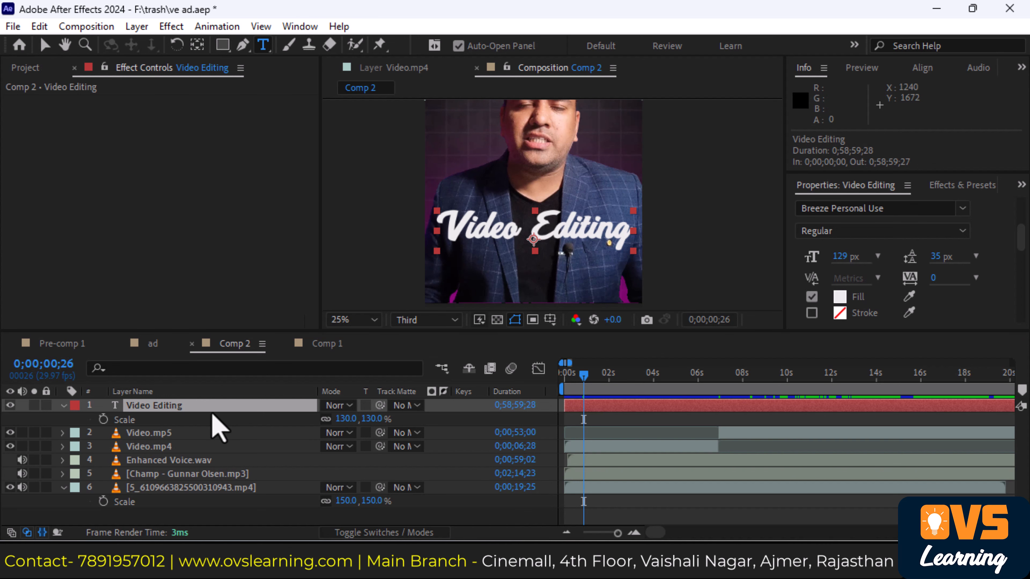
scroll(574, 291, "down", 1)
scroll(575, 265, "up", 1)
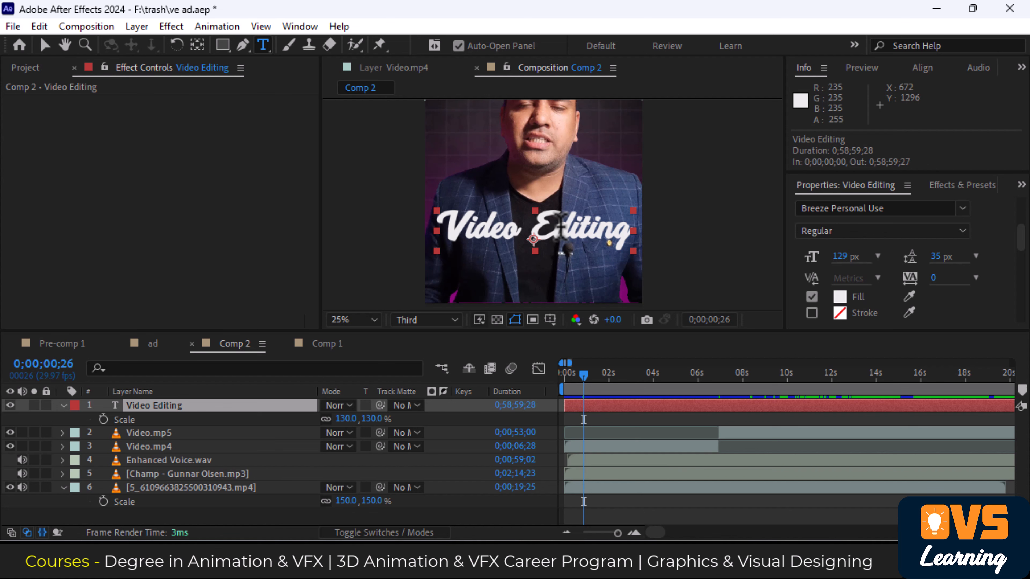
left_click(300, 26)
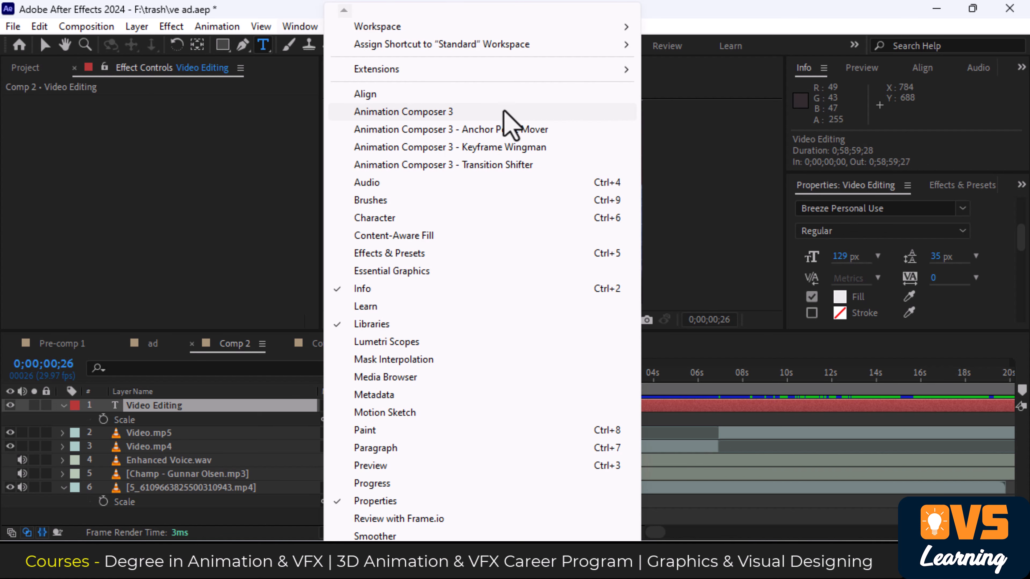
left_click(503, 111)
left_click_drag(424, 156, 843, 87)
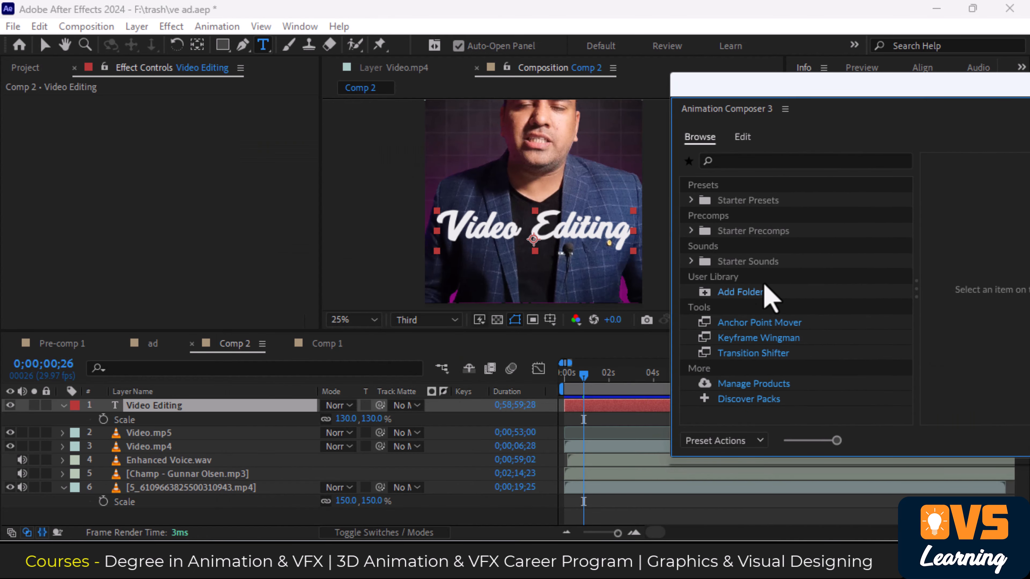
Apply the Overshoot Scale & Tracking Characters text transition from the Animate Characters starter presets to the title, and close Animation Composer
left_click(691, 200)
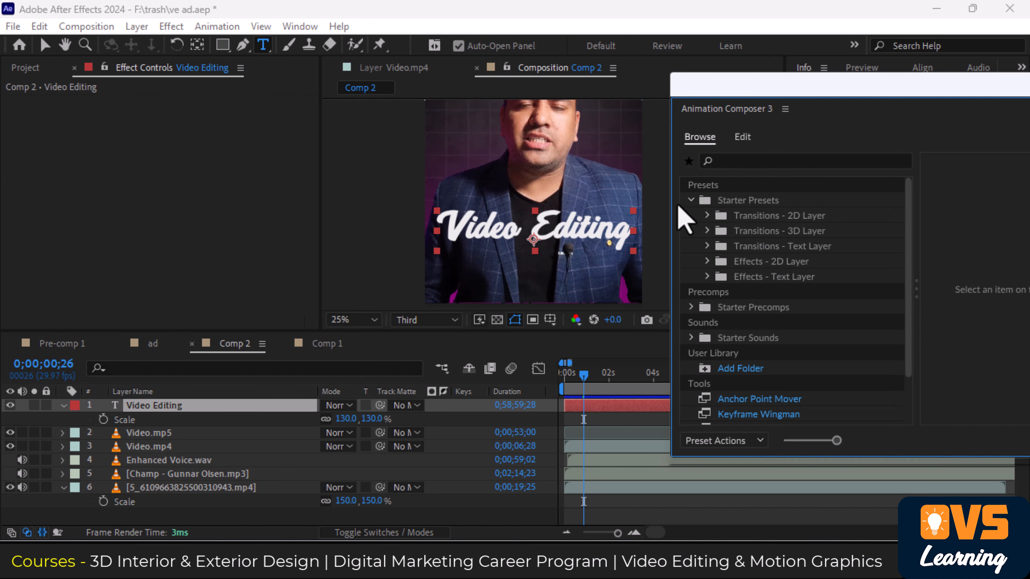
left_click(707, 246)
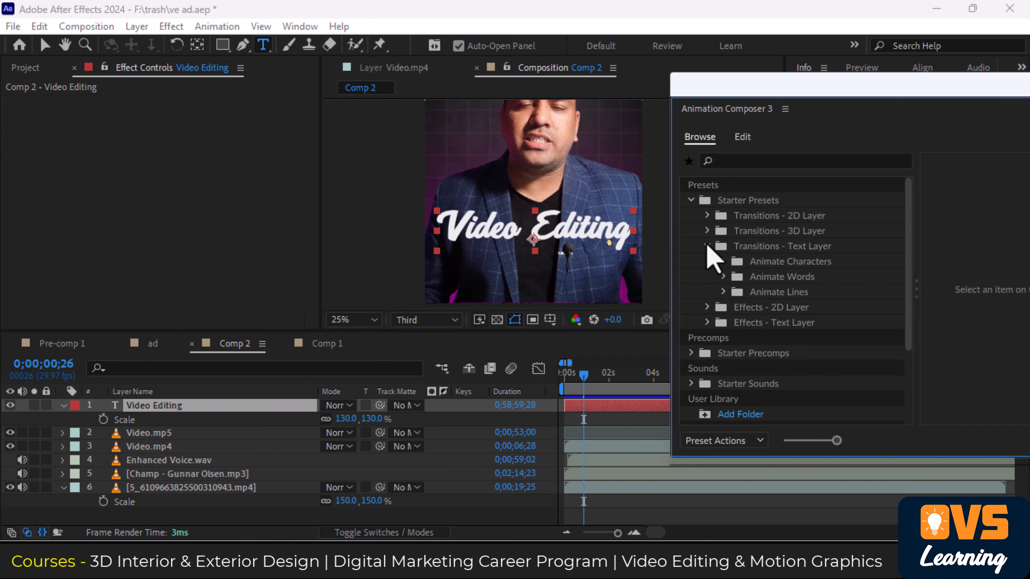
left_click(723, 261)
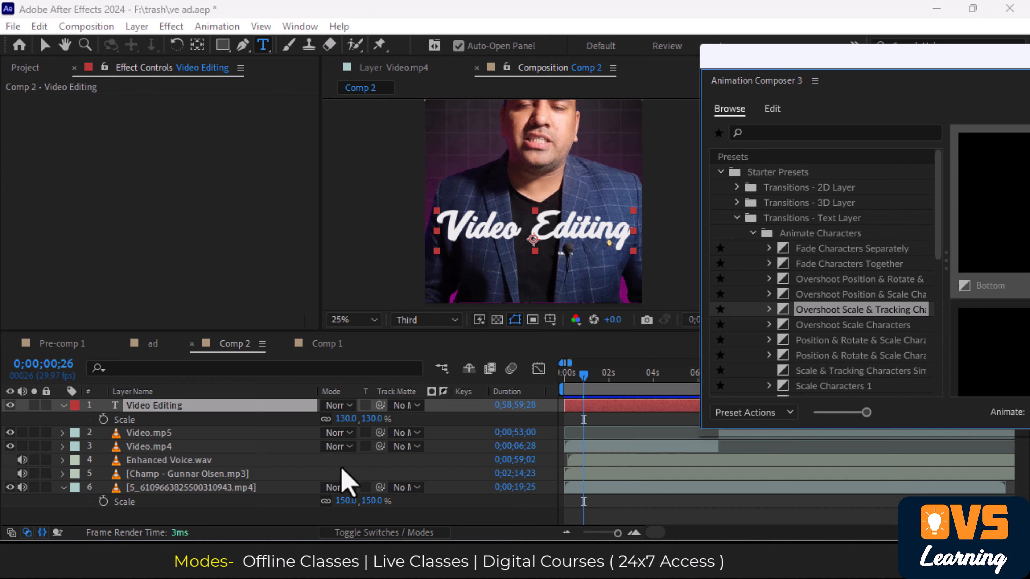
double_click(798, 313)
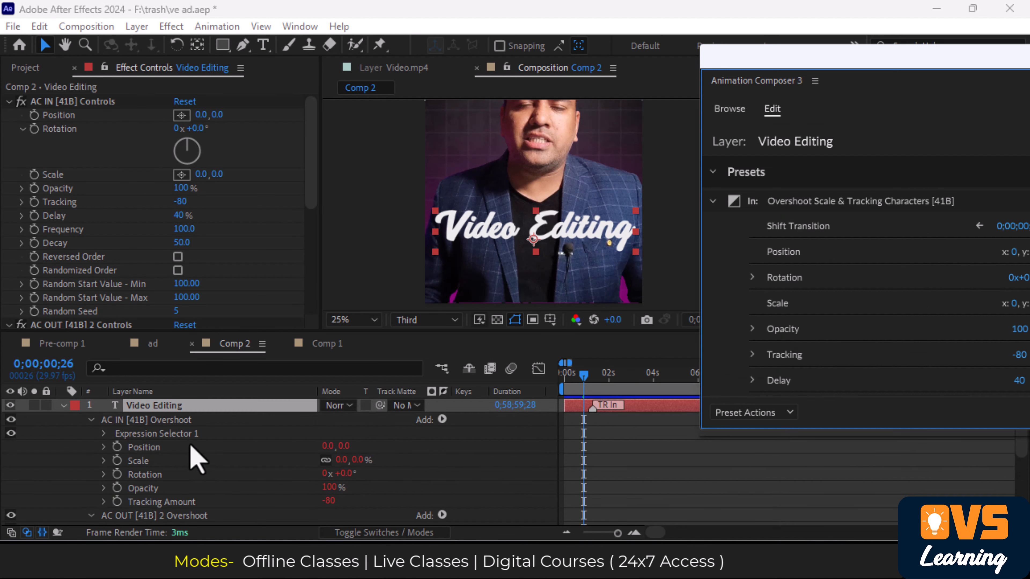
left_click(63, 405)
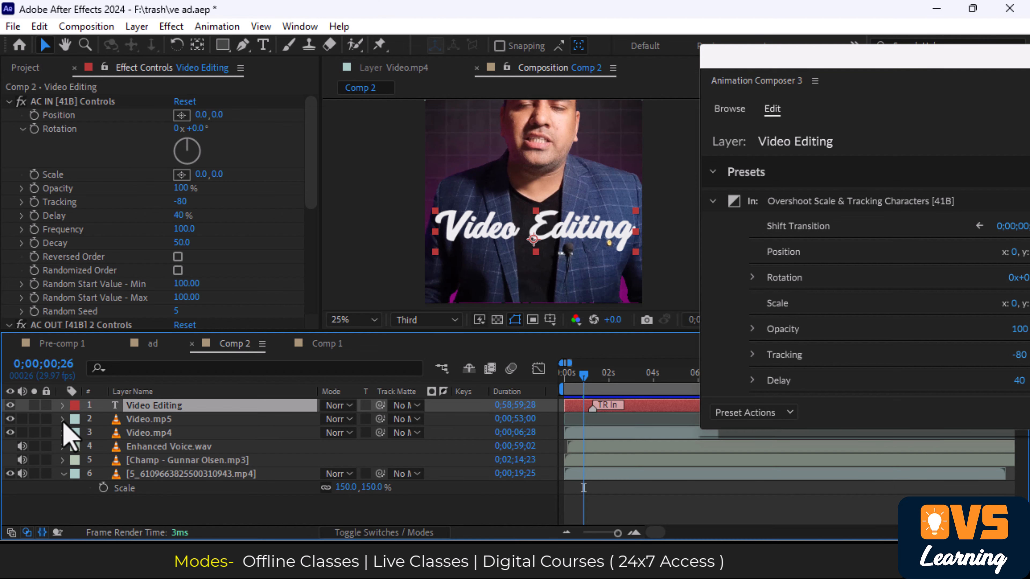
left_click_drag(833, 61, 351, 399)
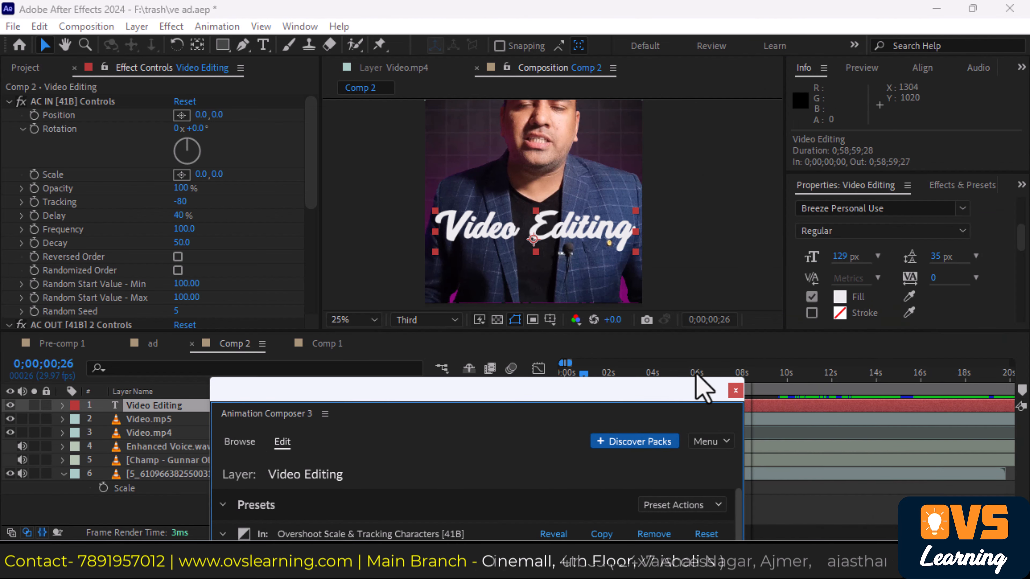
left_click(736, 393)
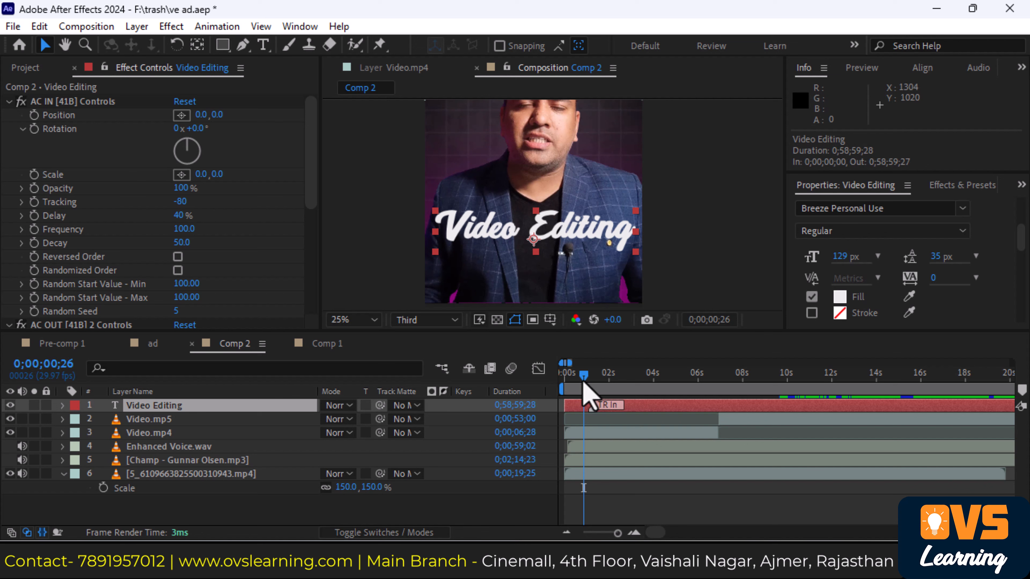
Preview the title's entrance animation from the start of Comp 2 and check its placement in the full frame
left_click_drag(583, 383, 535, 391)
key("space")
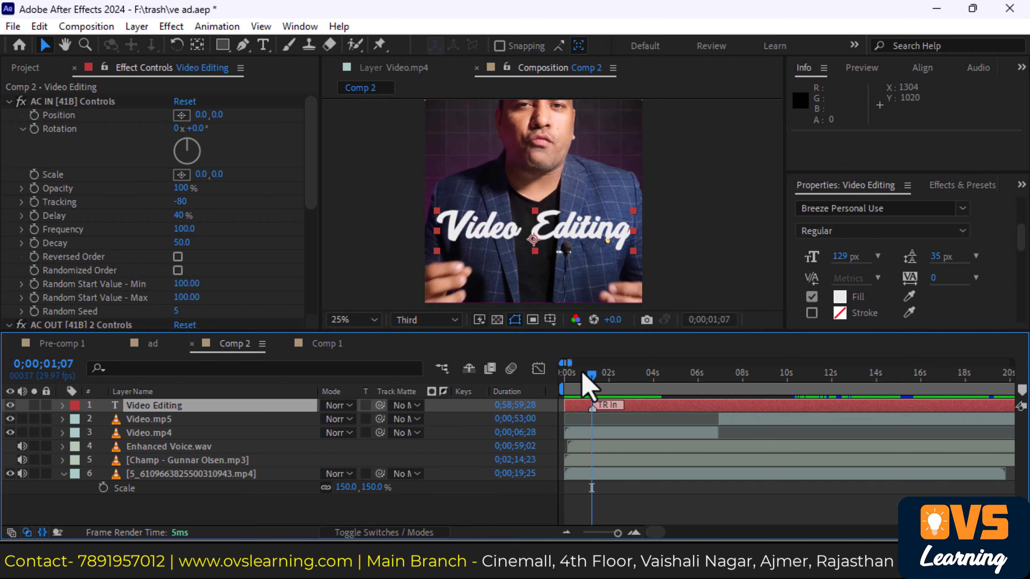
key("space")
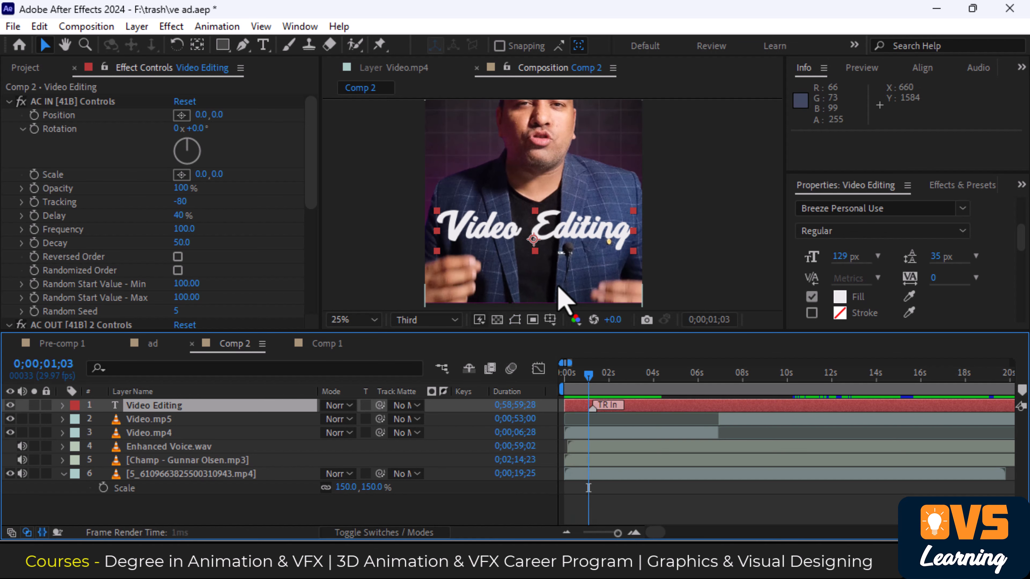
scroll(599, 268, "down", 1)
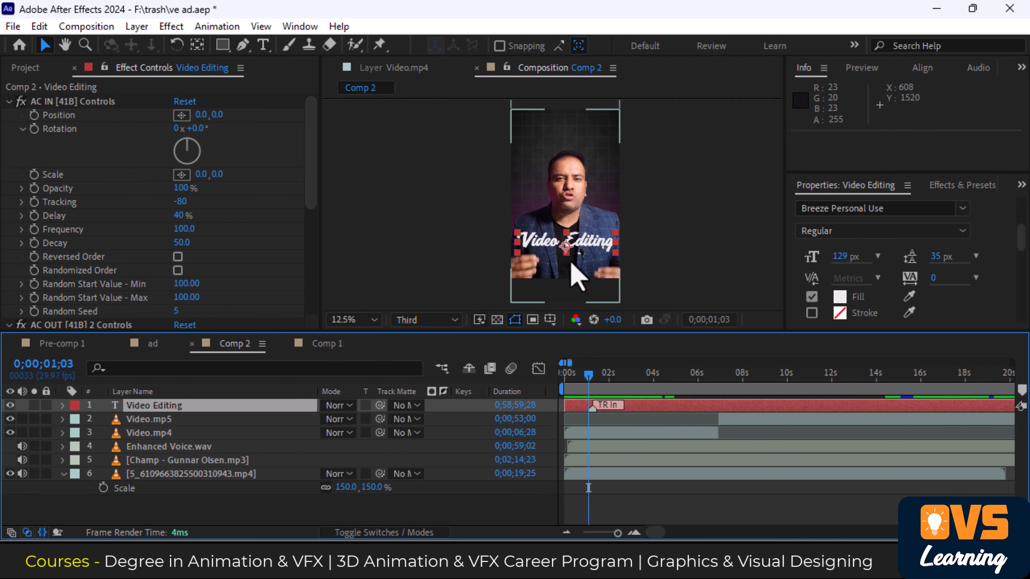
Play Comp 2 from the start at a closer view to time how long the title should stay on screen
scroll(576, 269, "up", 1)
left_click_drag(588, 375, 503, 374)
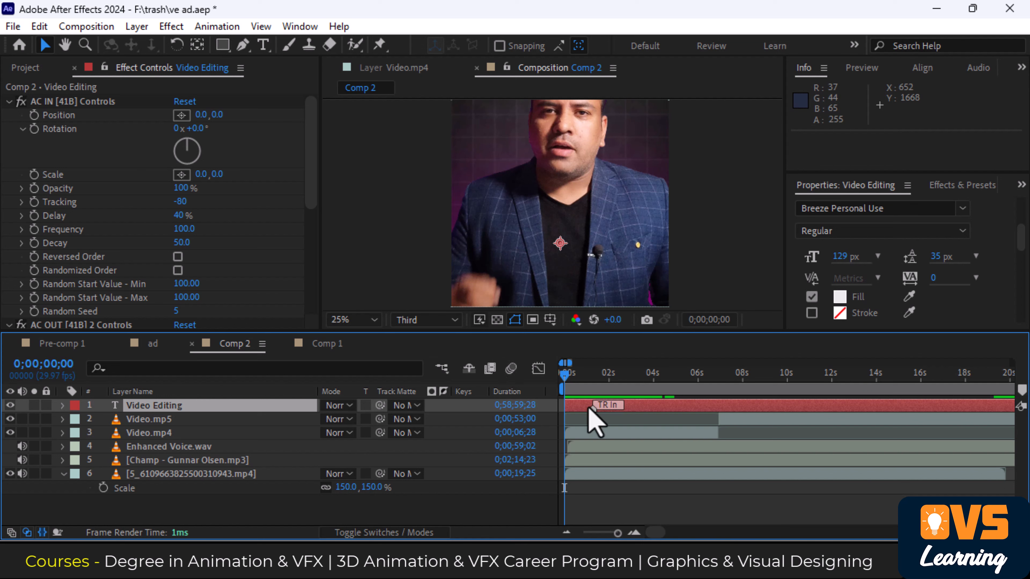
key("space")
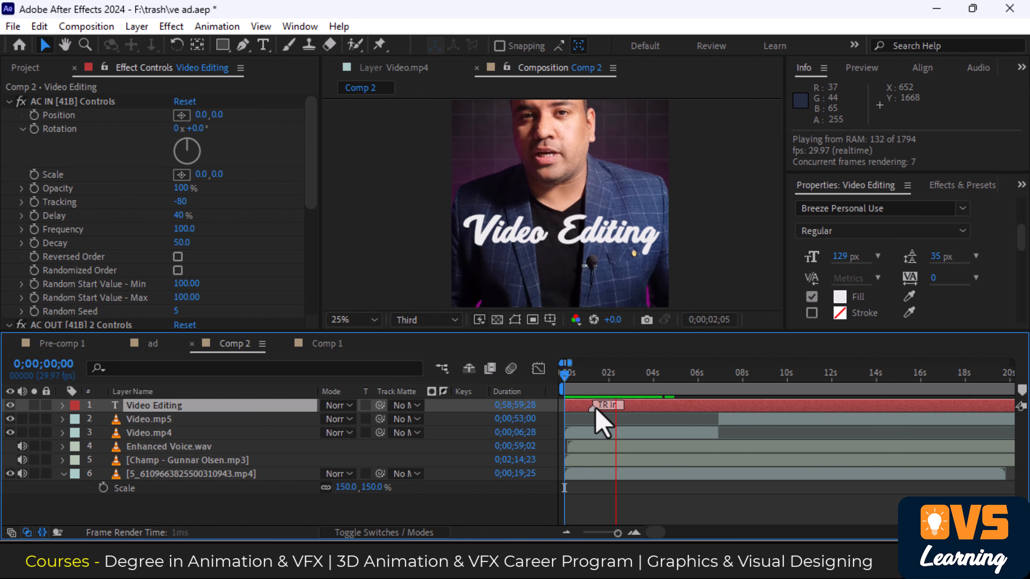
key("space")
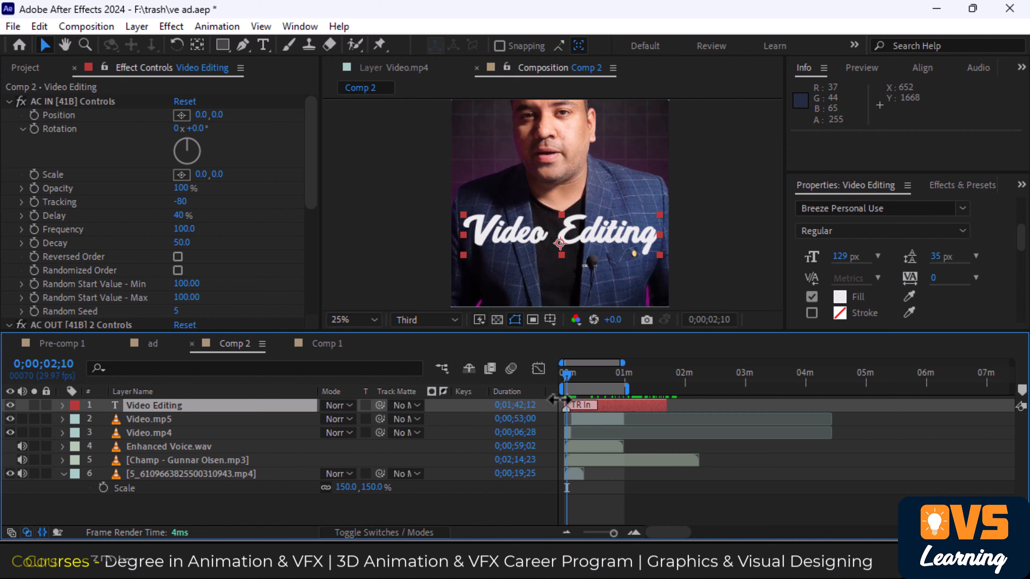
Keyframe the Video Editing text layer's opacity at 100% at 0;00;02;24 and 0% at 0;00;02;29 to fade it out
scroll(577, 393, "up", 5)
left_click_drag(629, 375, 657, 378)
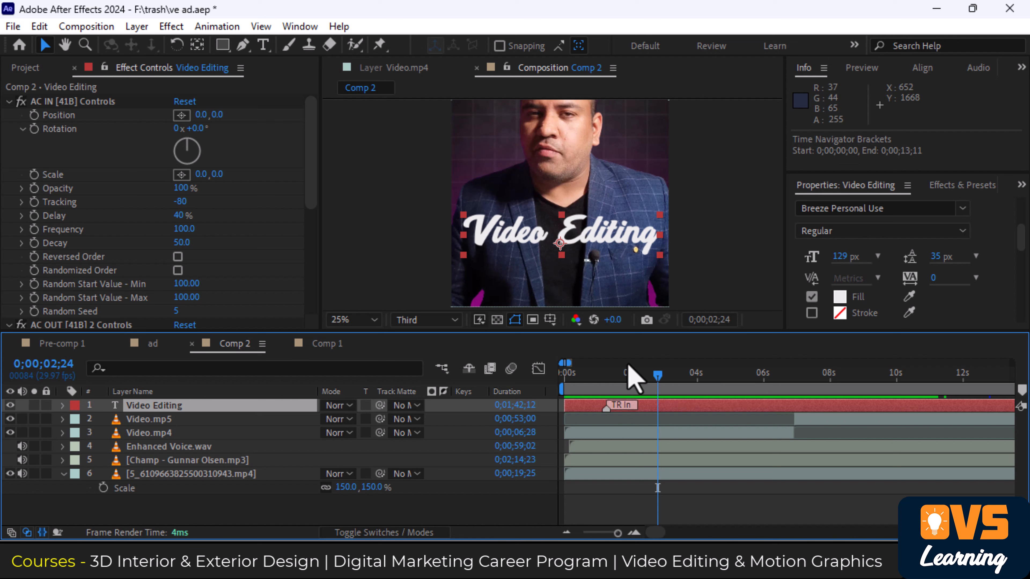
key("t")
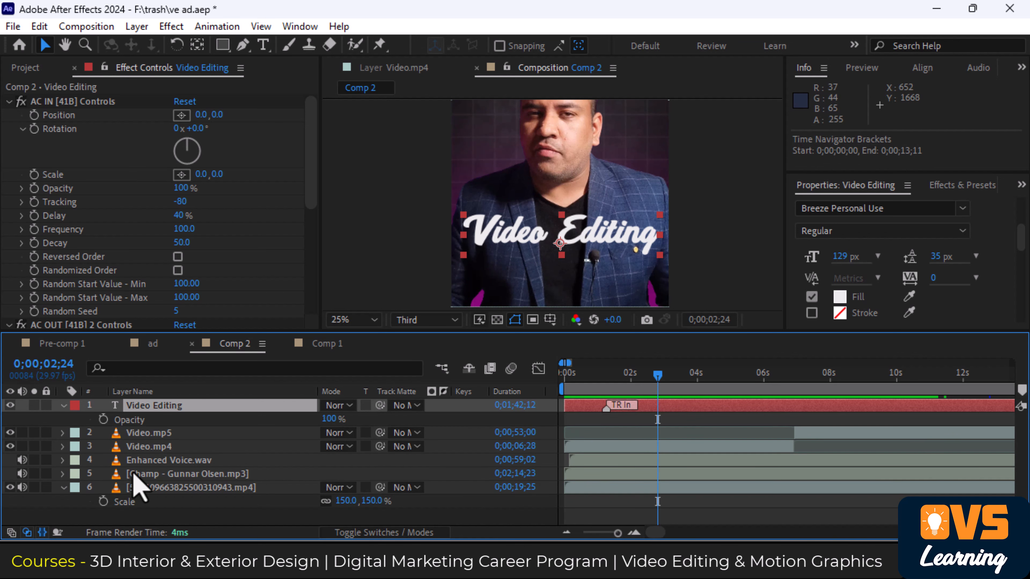
left_click(103, 419)
key("space")
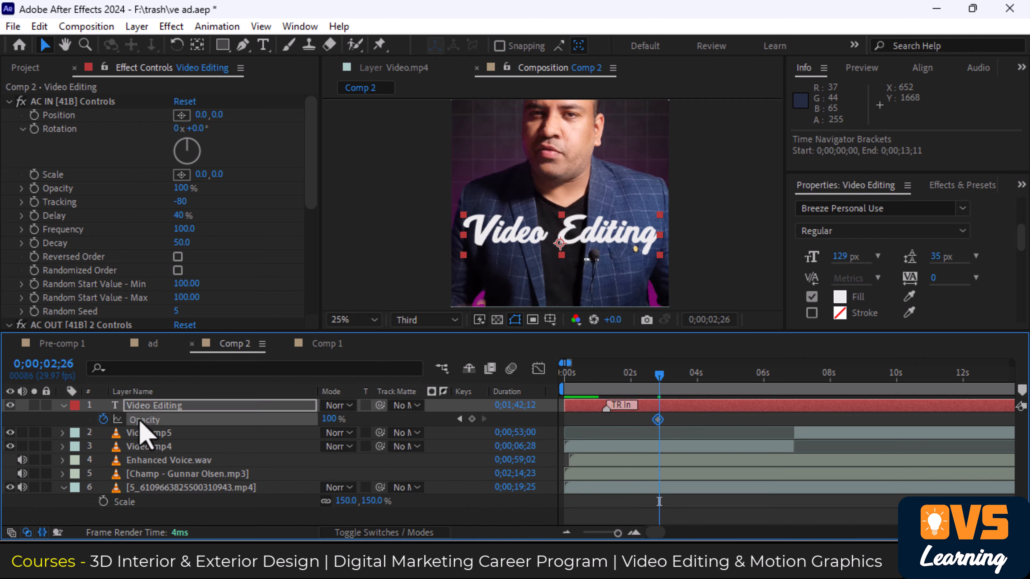
left_click(329, 418)
type("0")
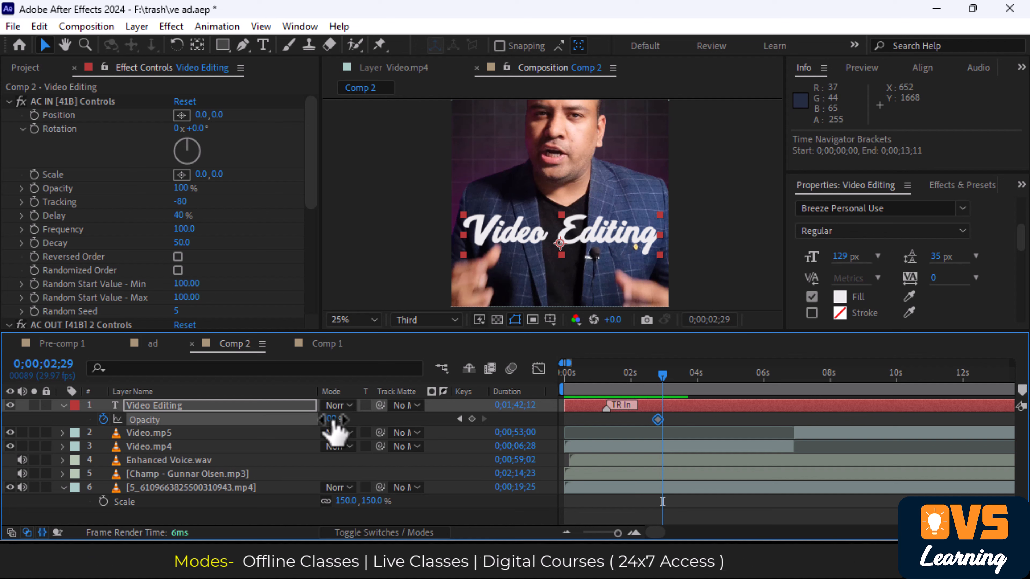
key("Return")
Play back Comp 2 through the title's fade-out to review it in the full frame
key("Home")
key("space")
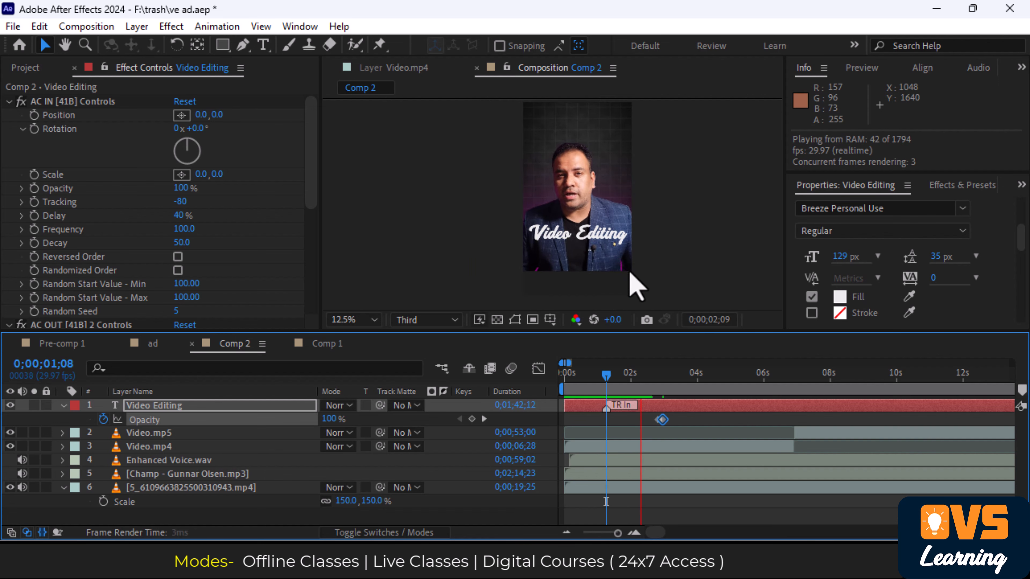
key("space")
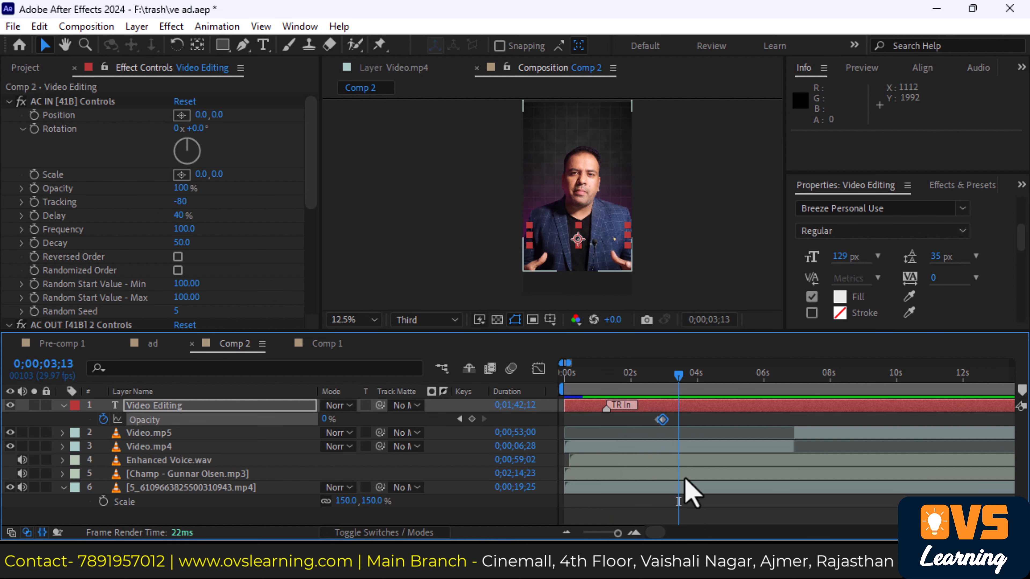
Trim the end of the Video Editing text layer to just after its fade-out, for a duration of 0;00;03;03
key("minus")
key("minus")
key("minus")
key("minus")
key("minus")
key("minus")
left_click(695, 406)
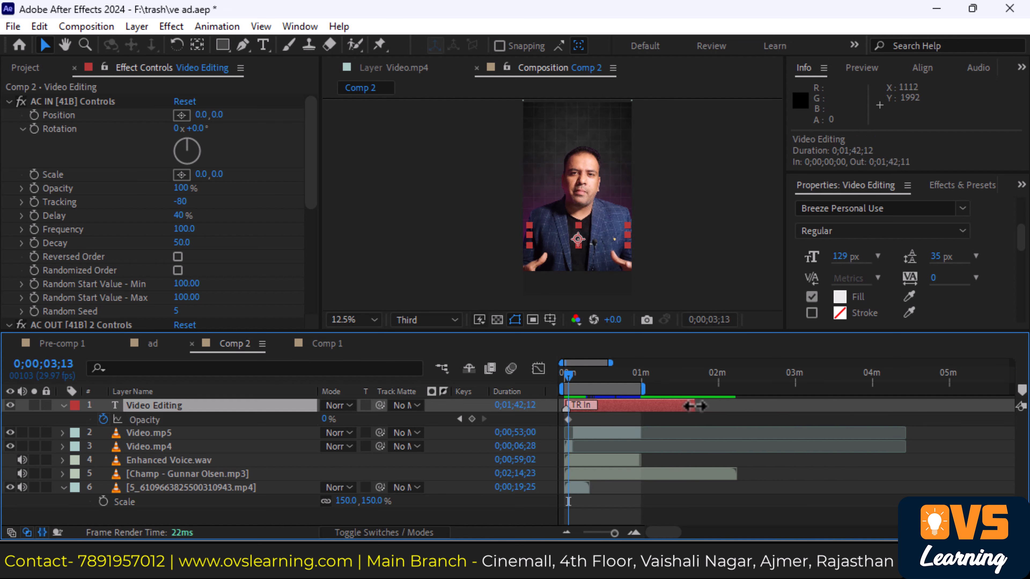
left_click_drag(695, 406, 586, 404)
scroll(574, 404, "up", 4)
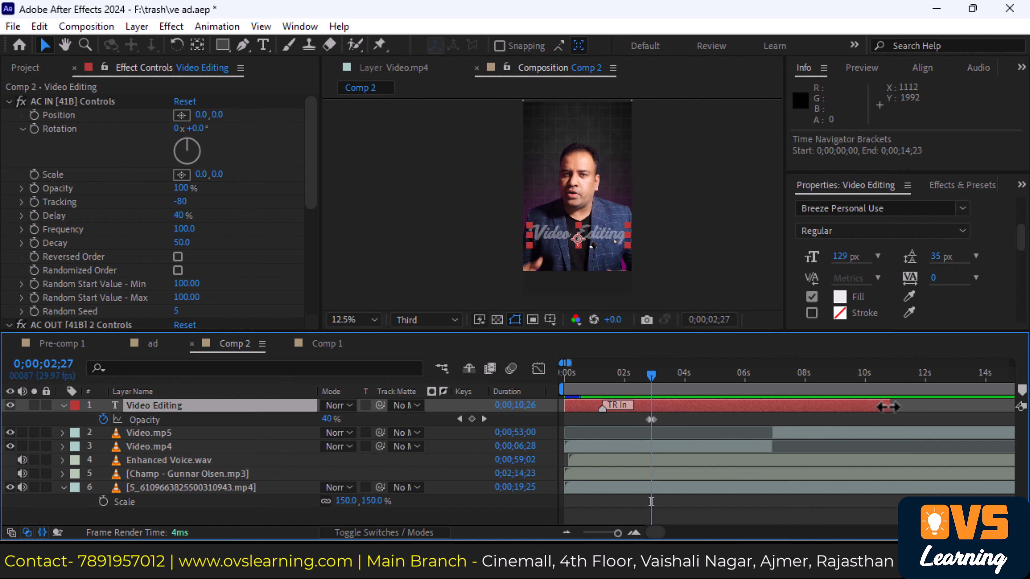
left_click_drag(653, 384, 589, 383)
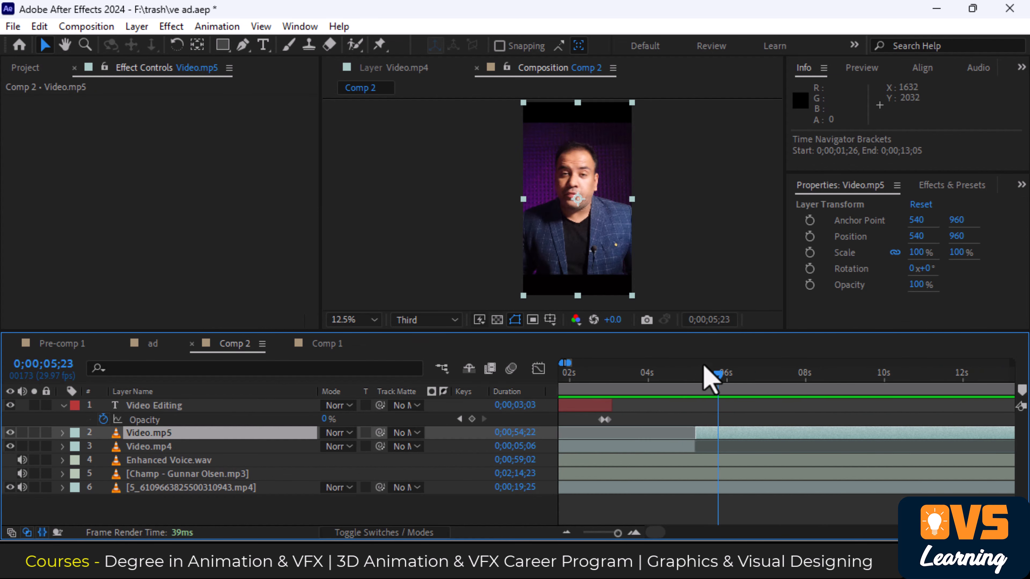
Switch to the Motion Backgrounds window in File Explorer and go up to the stock folder
mouse_move(407, 539)
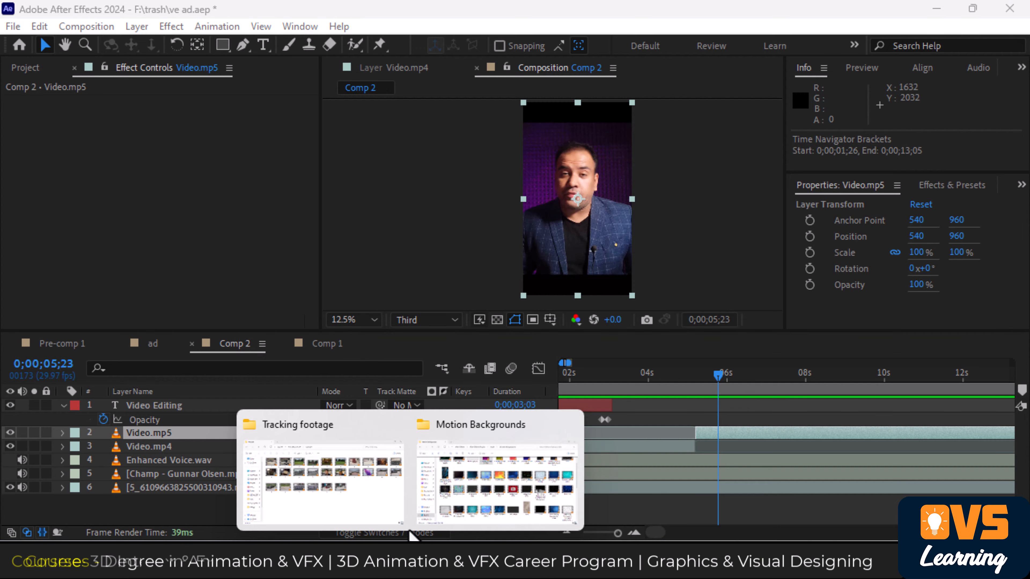
left_click(529, 471)
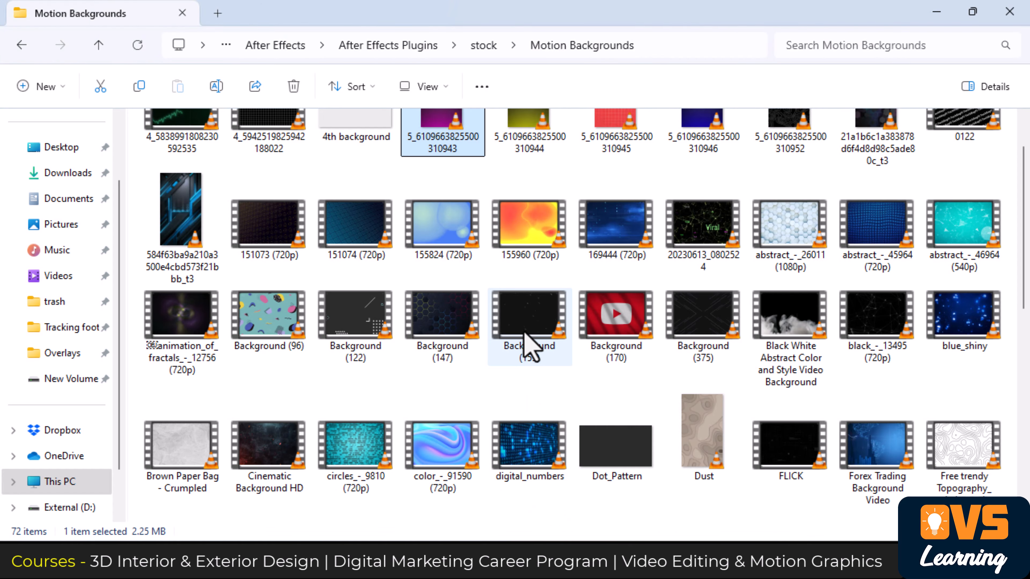
left_click(606, 236)
key("BackSpace")
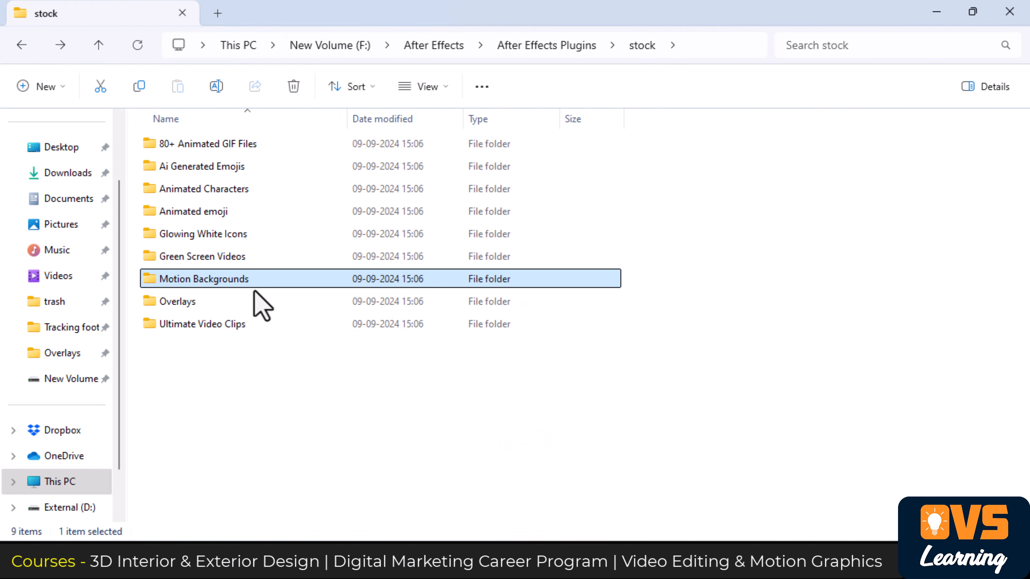
Examine the Ai Generated Emojis, Animated Characters, Animated emoji and Glowing White Icons folders for usable assets
left_click(257, 258)
key("Up")
key("Up")
key("Up")
key("Up")
key("Up")
key("Down")
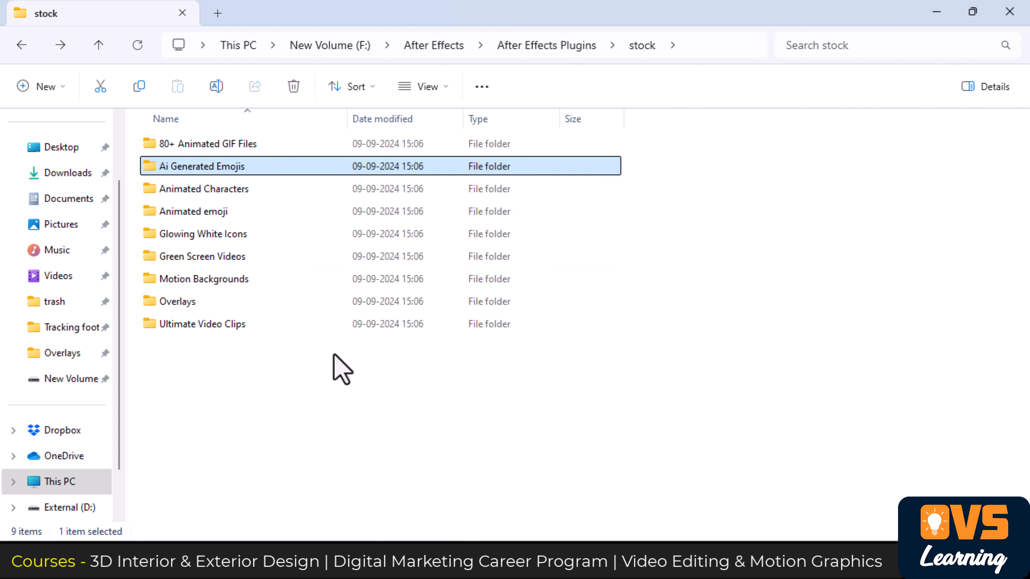
key("Up")
key("Down")
key("Return")
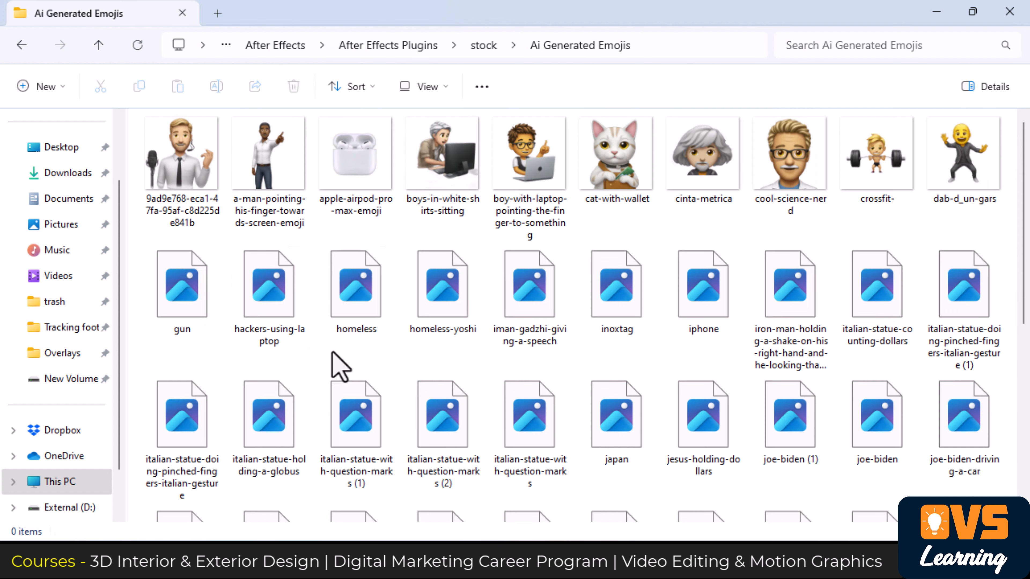
key("BackSpace")
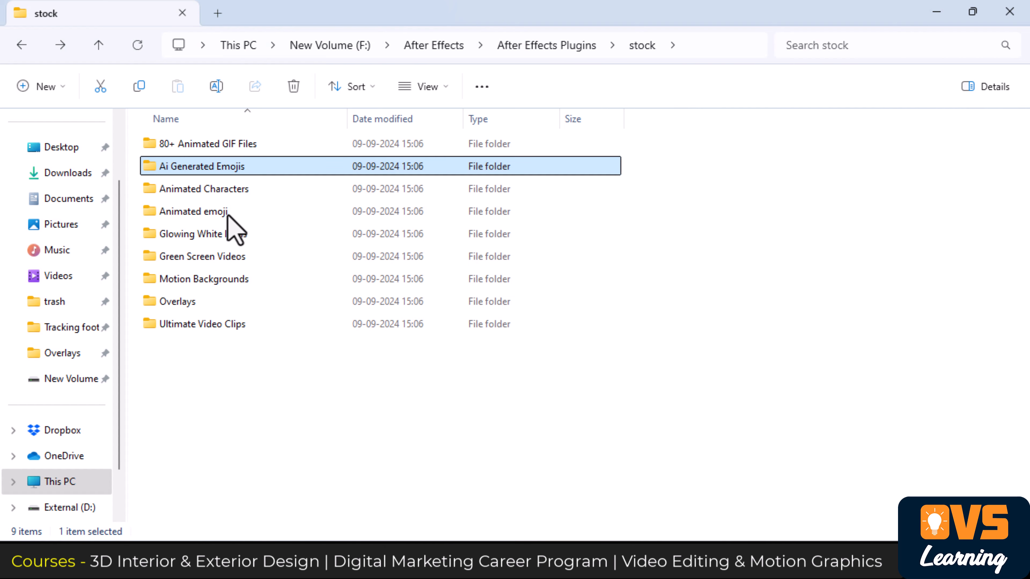
double_click(231, 191)
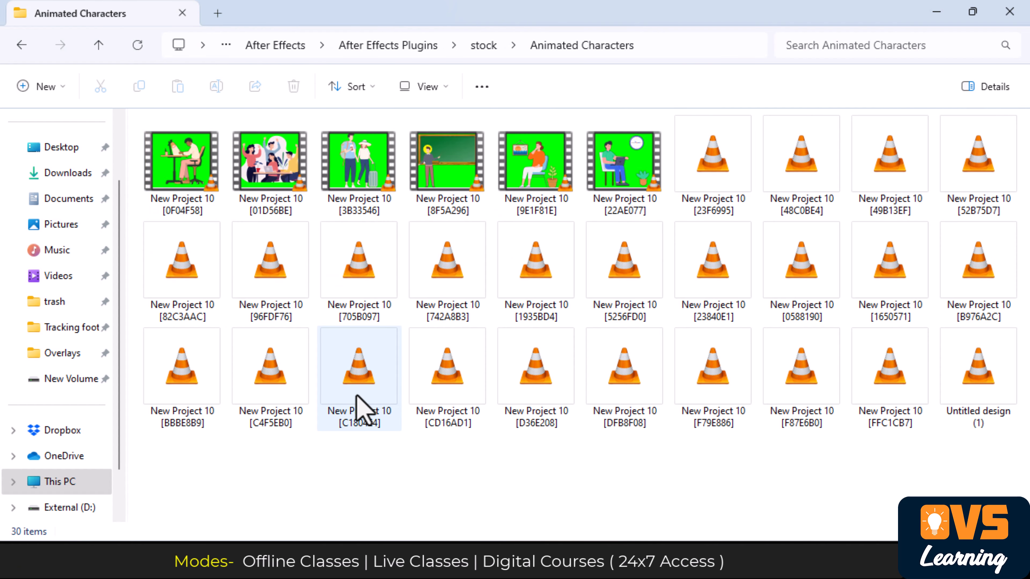
key("BackSpace")
double_click(233, 188)
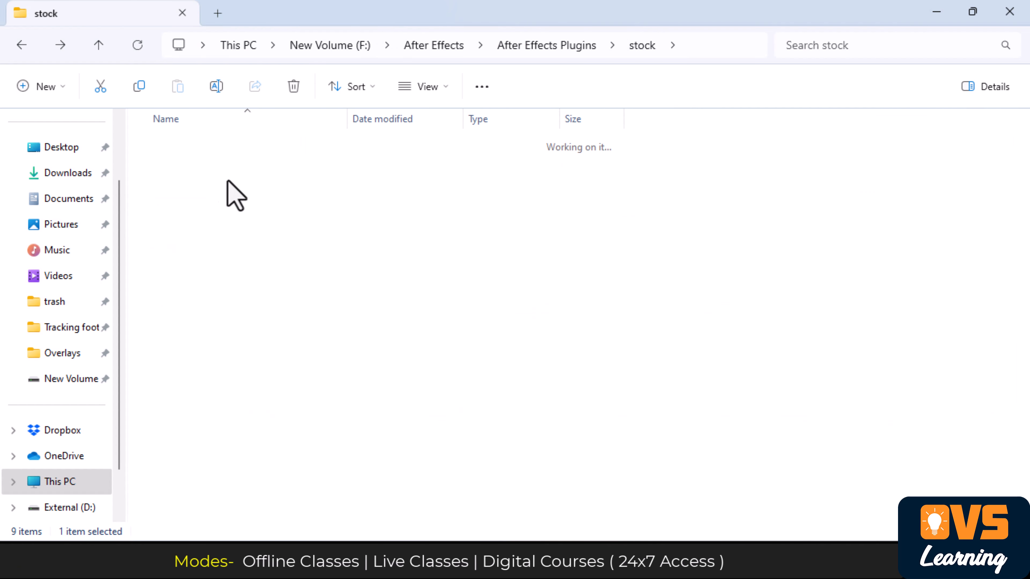
key("BackSpace")
double_click(261, 211)
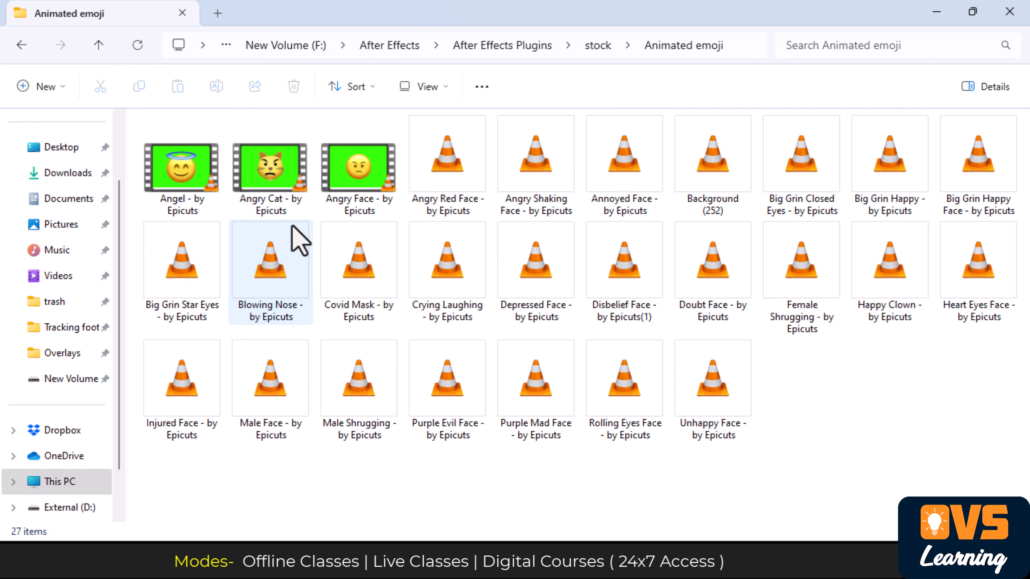
key("BackSpace")
double_click(235, 234)
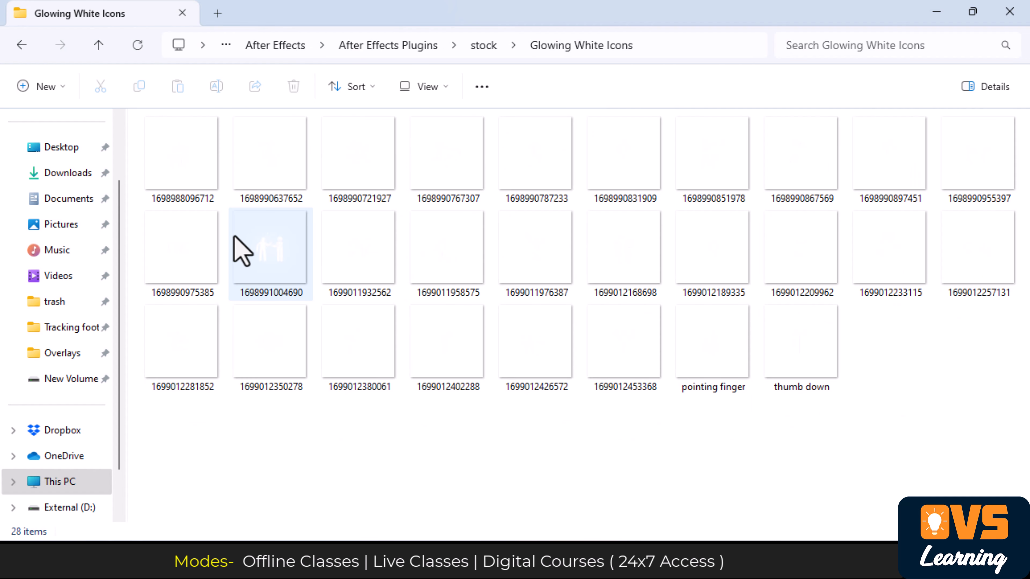
Add the green-screen speed-lines clip from the Green Screen Videos folder to Comp 2, rotated 90° and scaled to 151%
key("BackSpace")
double_click(229, 253)
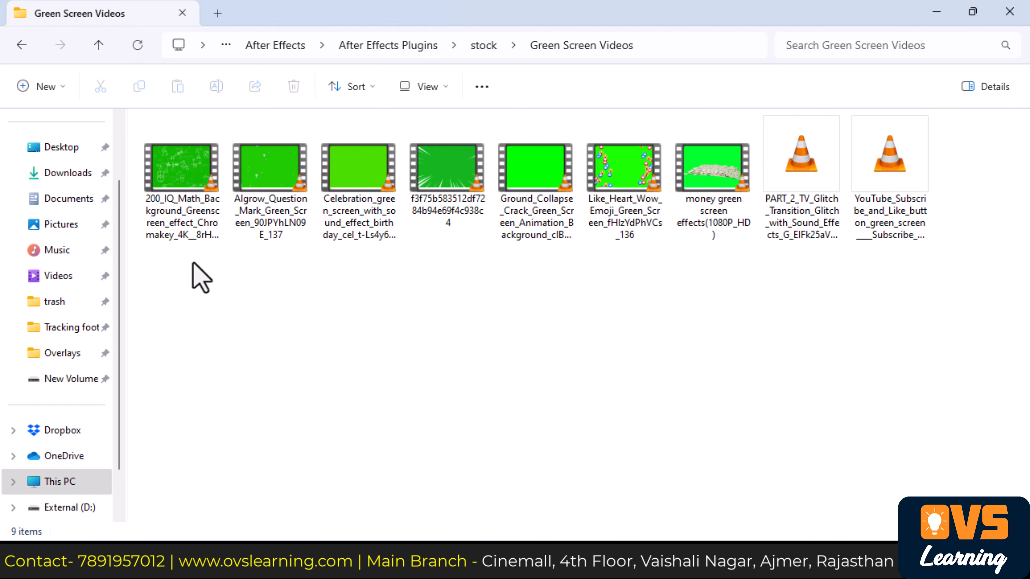
left_click(456, 184)
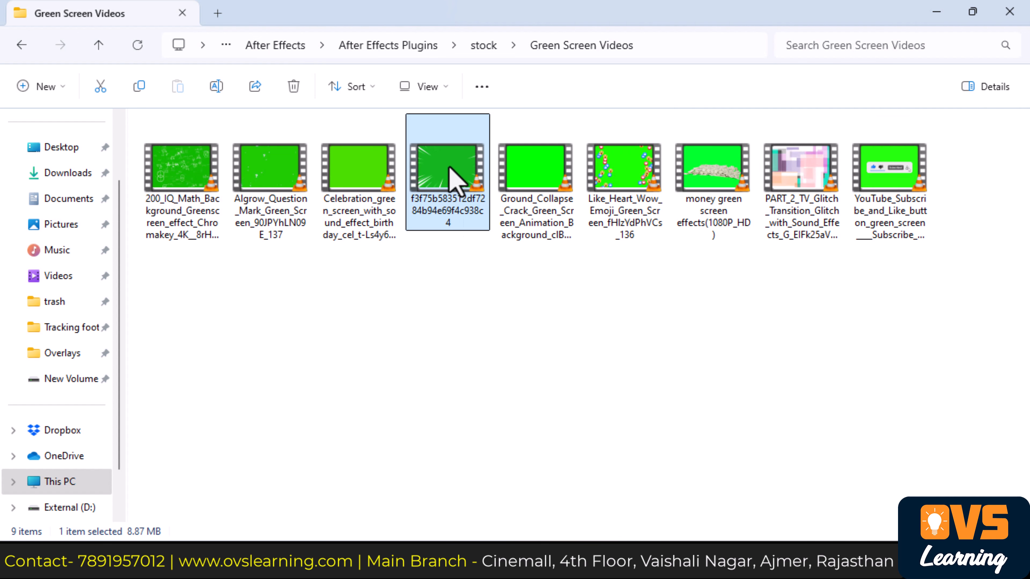
left_click_drag(455, 185, 315, 501)
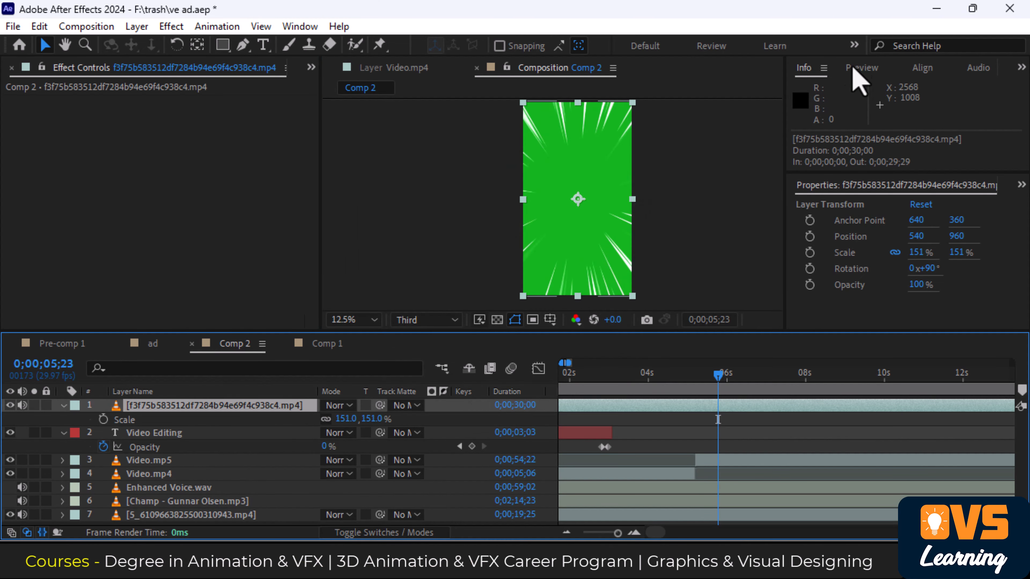
Apply Keylight (1.2) to the speed-lines clip and key out its green background
left_click(1020, 68)
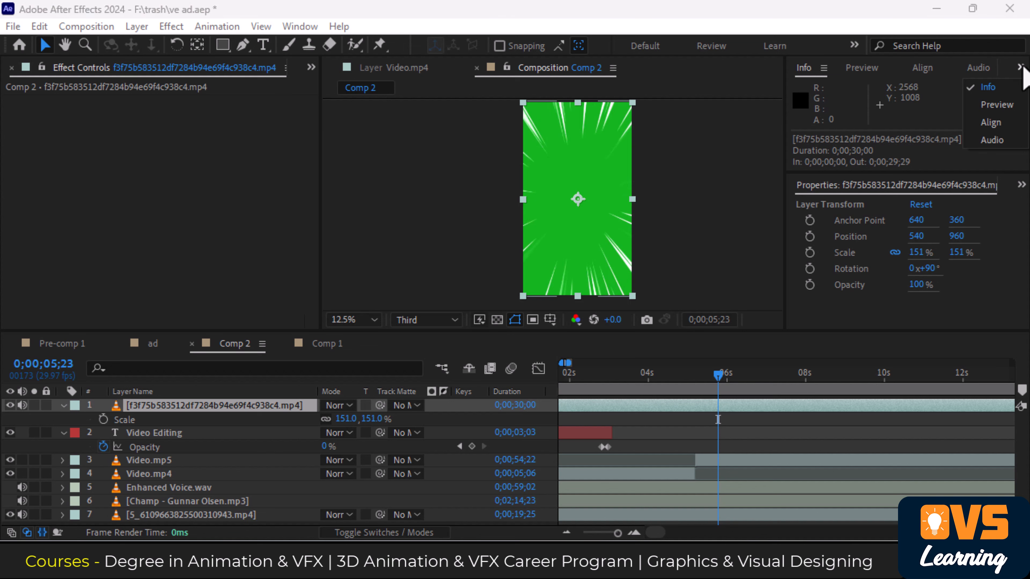
left_click(1019, 67)
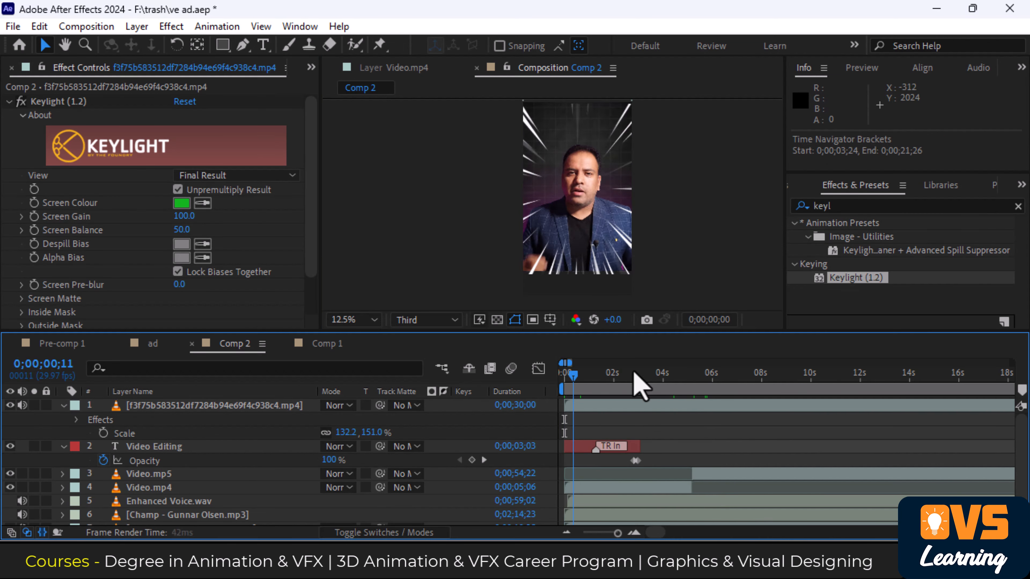
Shift the speed-lines layer in time to start at 0;00;04;10 and place the playhead on its first frame
left_click(626, 406)
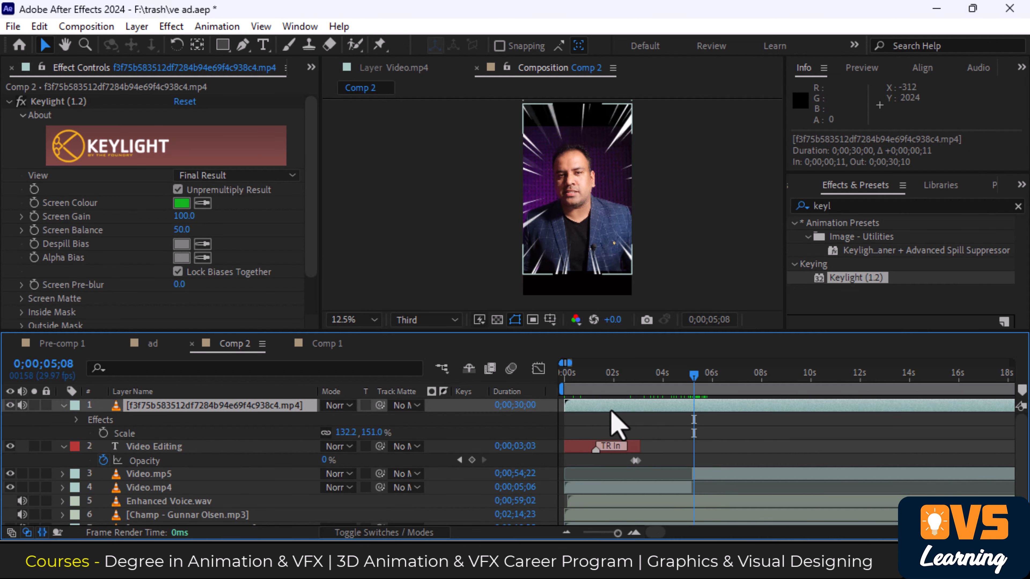
left_click_drag(611, 411, 715, 417)
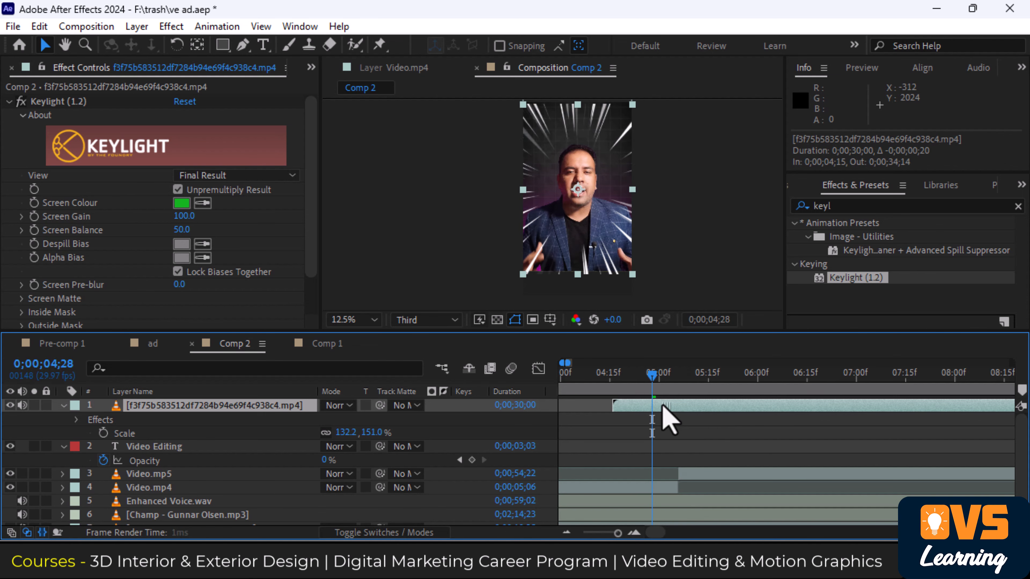
left_click_drag(666, 413, 570, 446)
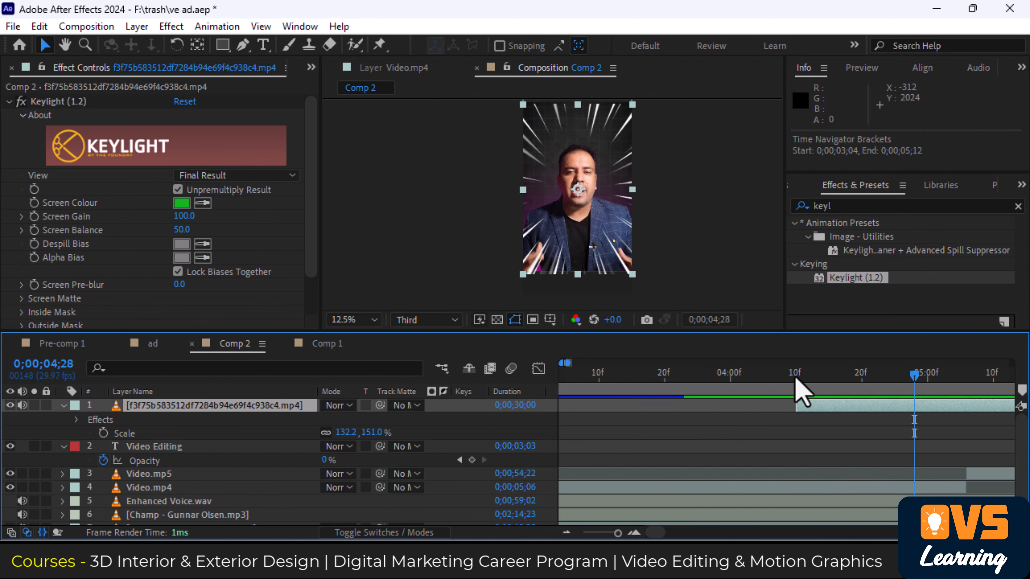
left_click(801, 373)
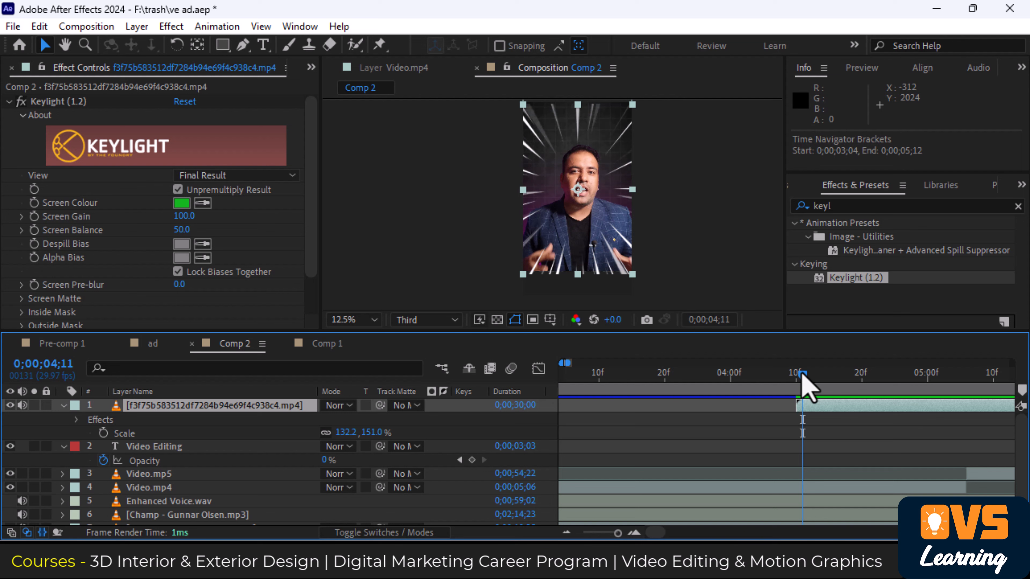
key("equal")
key("equal")
key("Page_Up")
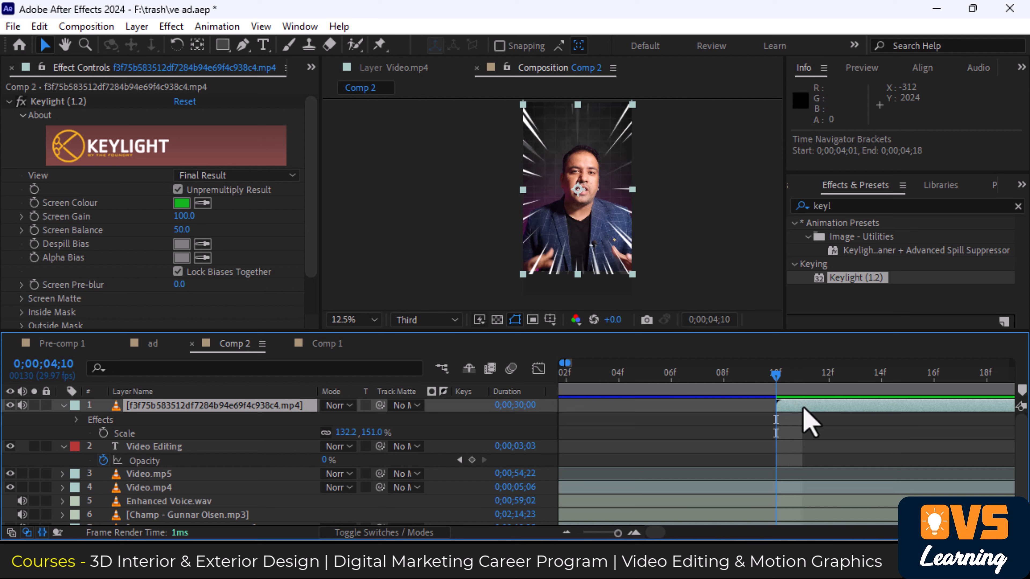
Lower the speed-lines layer's opacity to 32% and select the layer again in the timeline
key("t")
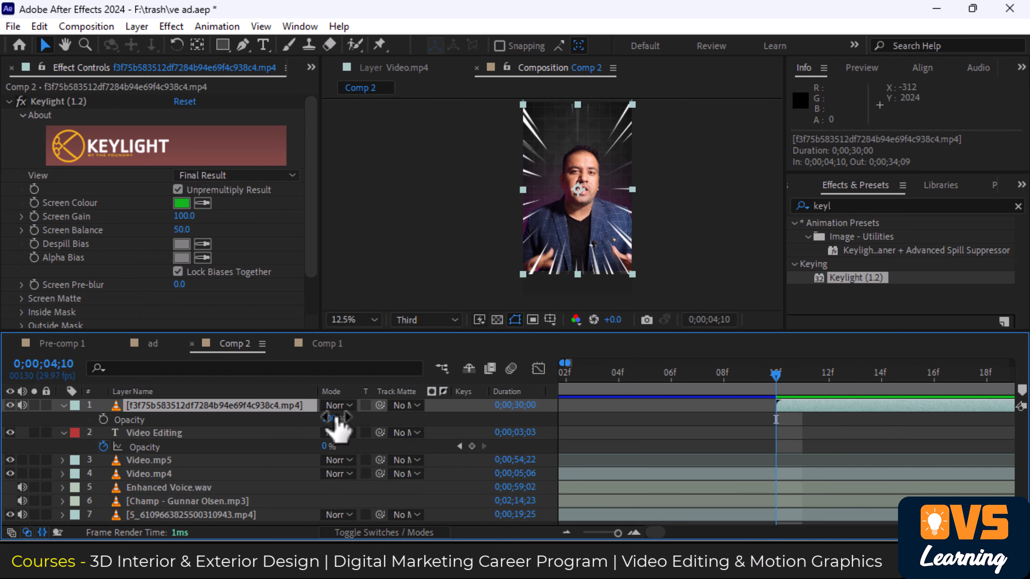
left_click_drag(336, 418, 283, 416)
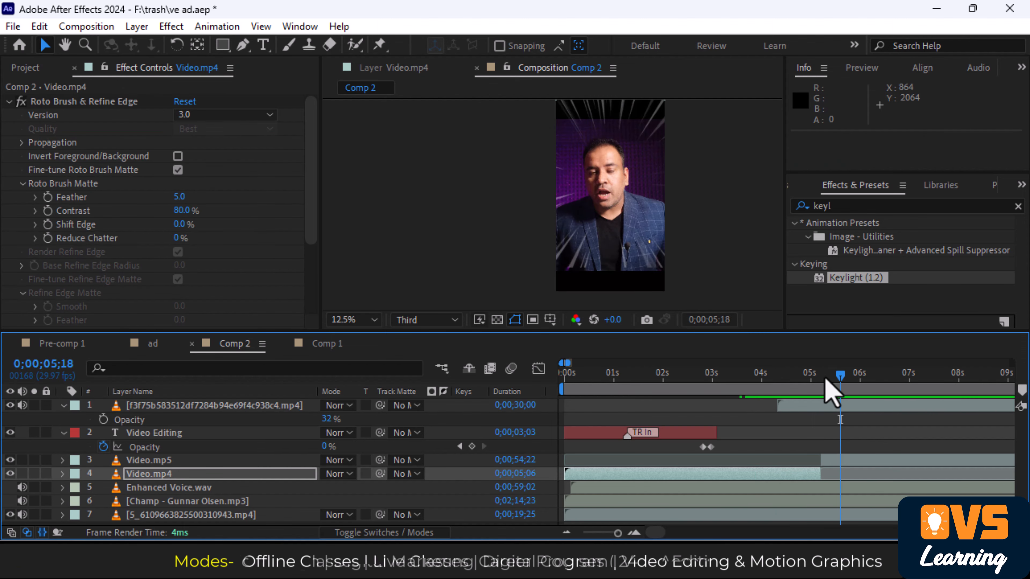
left_click(856, 406)
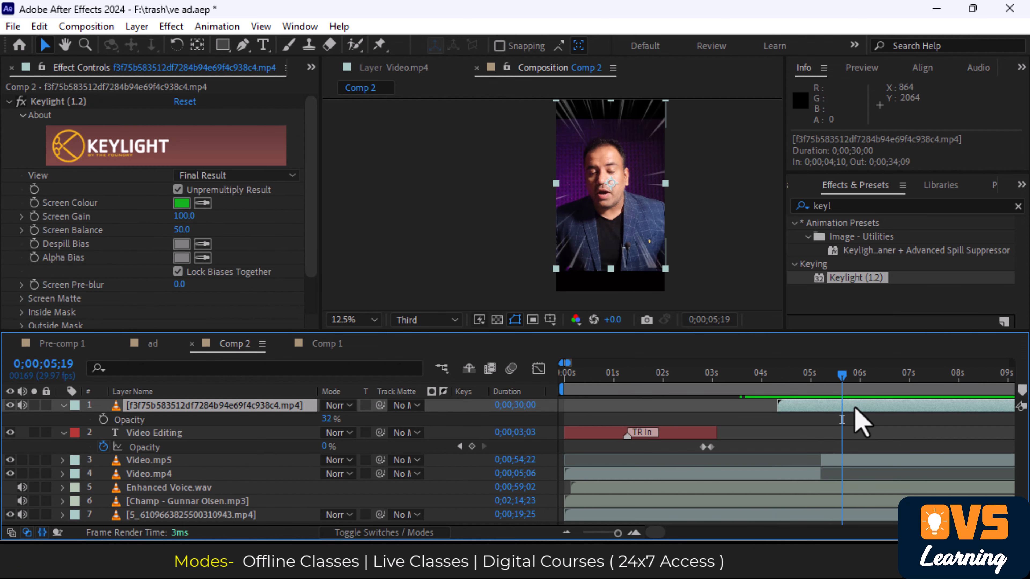
Split the speed-lines layer at 0;00;05;19, delete the part after the split, and preview the cut
key("ctrl+shift+d")
key("Delete")
left_click_drag(807, 375, 831, 377)
key("space")
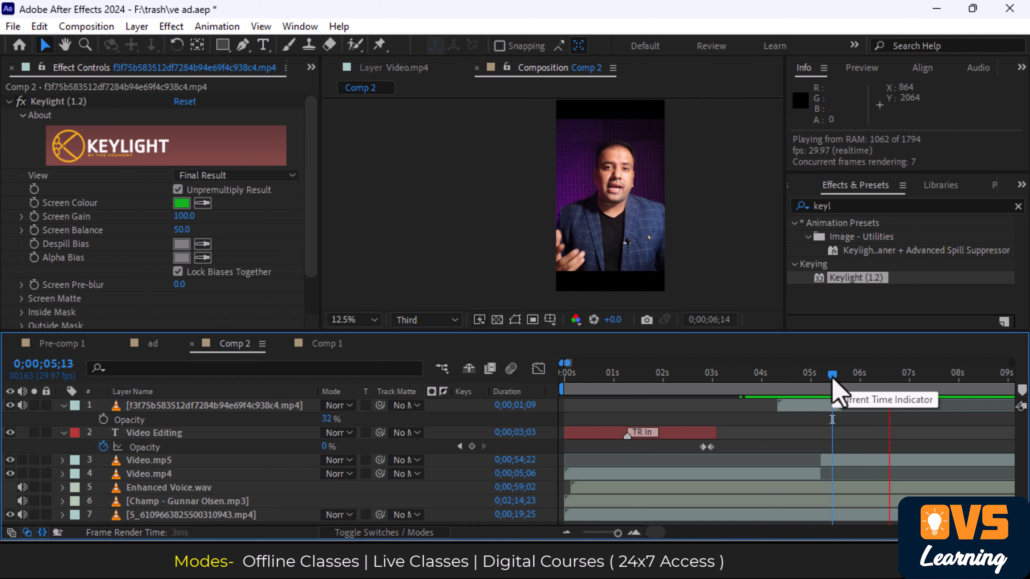
key("space")
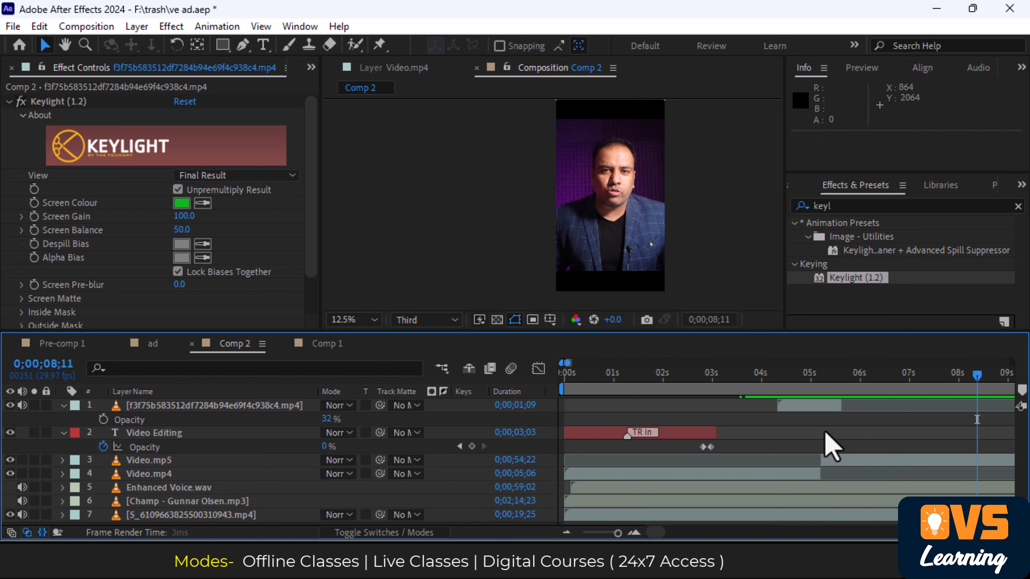
Add Untitled design_5.mp4 from the Overlays folder as the top layer of Comp 2, starting with the speed-lines layer at 0;00;04;10
scroll(750, 435, "down", 4)
scroll(768, 435, "up", 3)
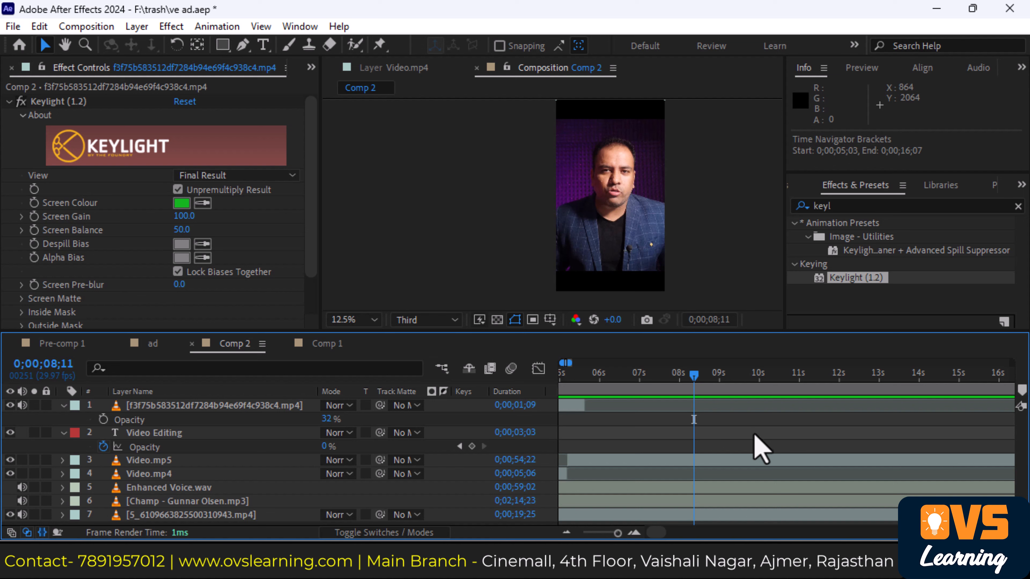
scroll(765, 471, "down", 5)
left_click_drag(658, 380, 636, 379)
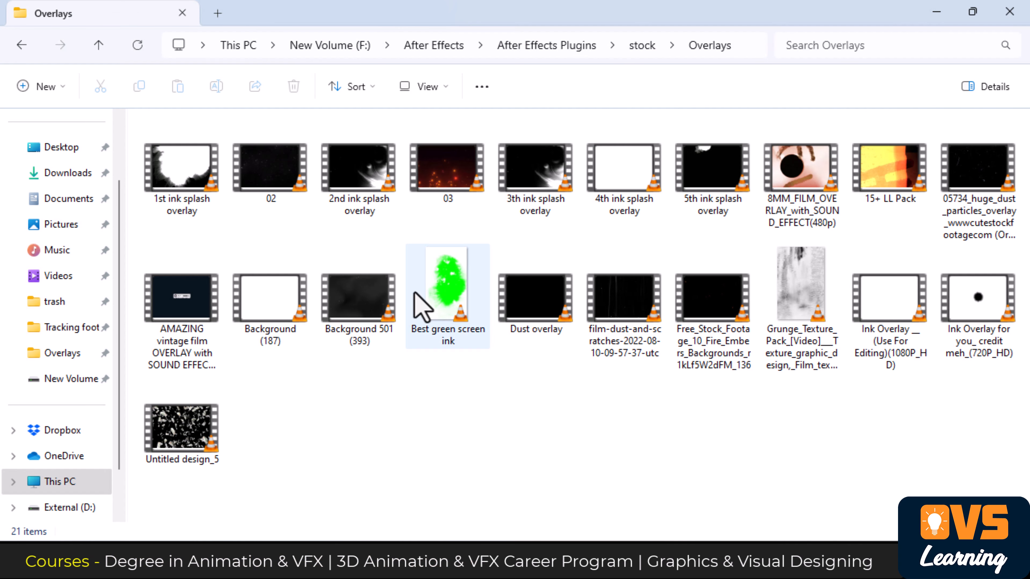
left_click(454, 185)
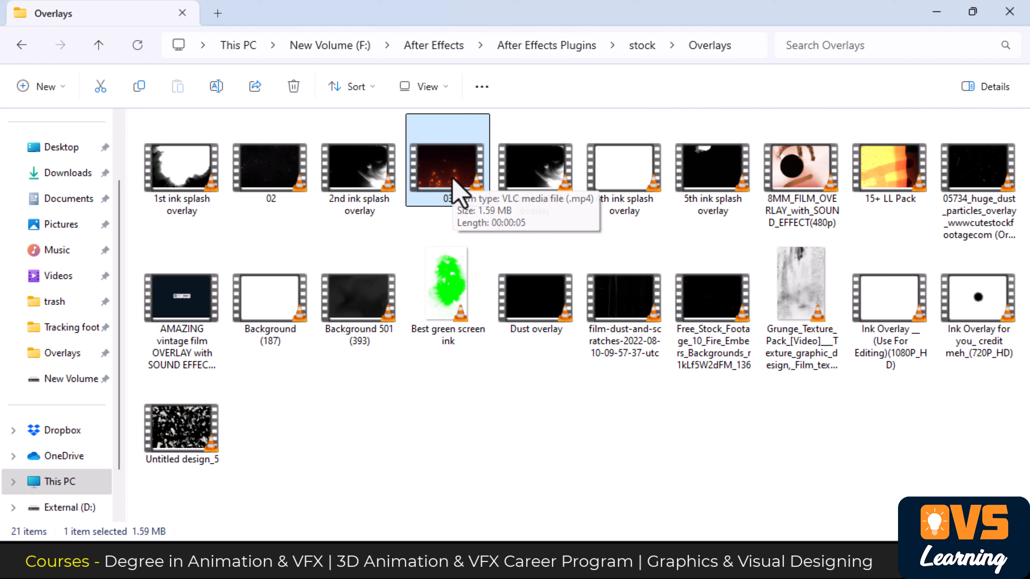
left_click_drag(191, 462, 676, 565)
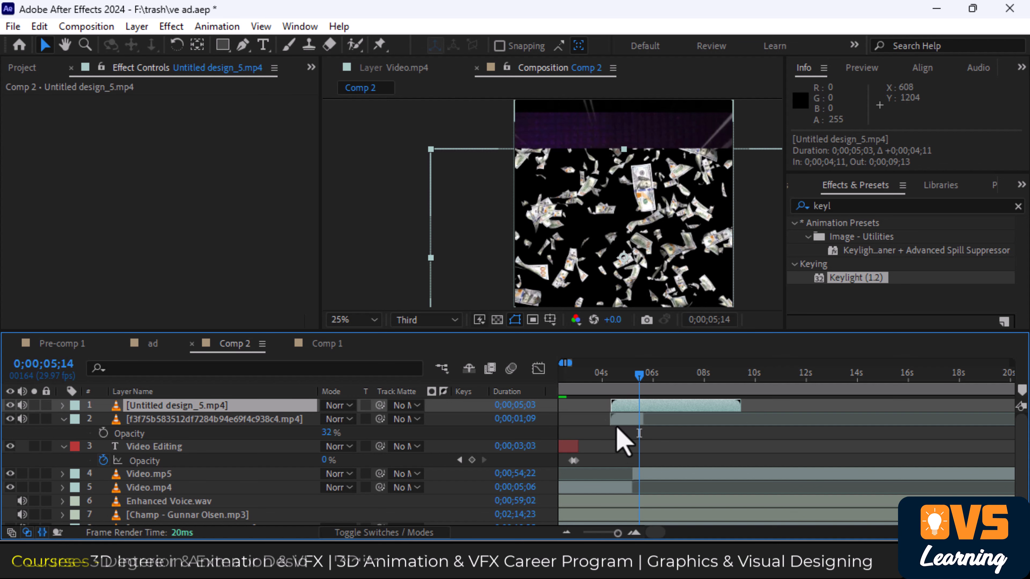
scroll(607, 419, "up", 2)
scroll(573, 243, "down", 2)
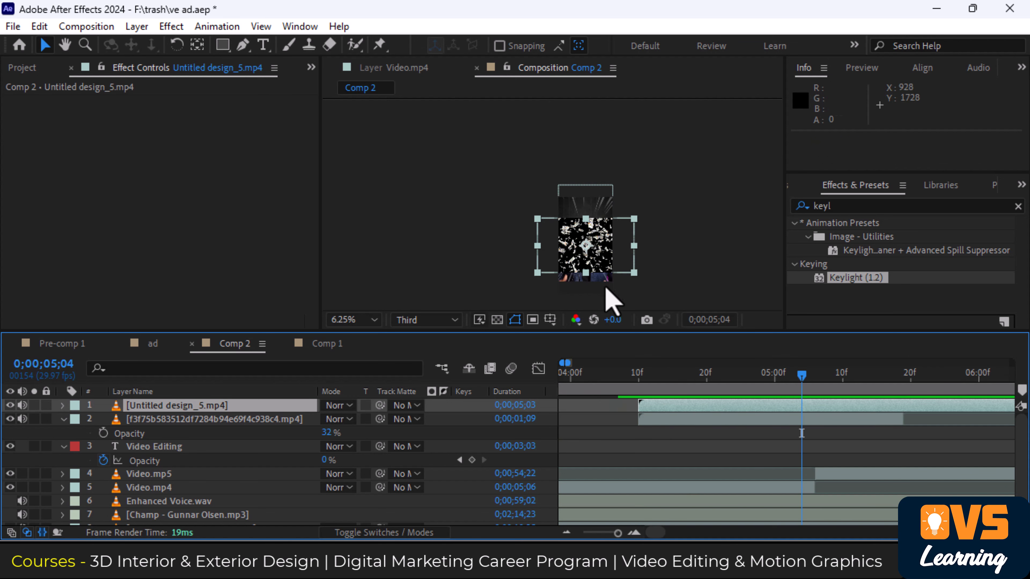
Scale the falling-money overlay to about 164.2% by 211.1% so it covers the whole portrait frame
scroll(591, 261, "up", 1)
key("s")
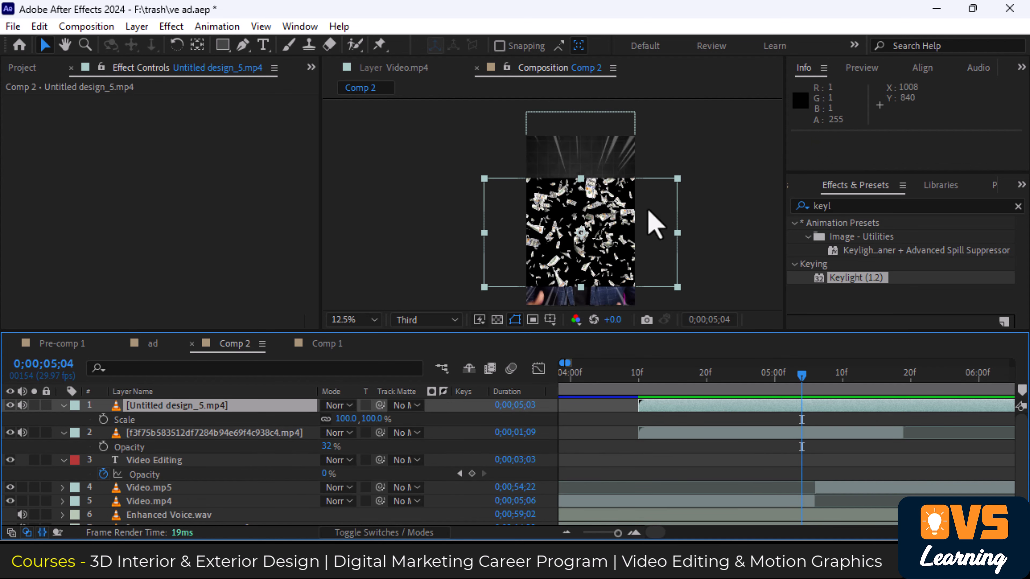
left_click_drag(677, 179, 739, 118)
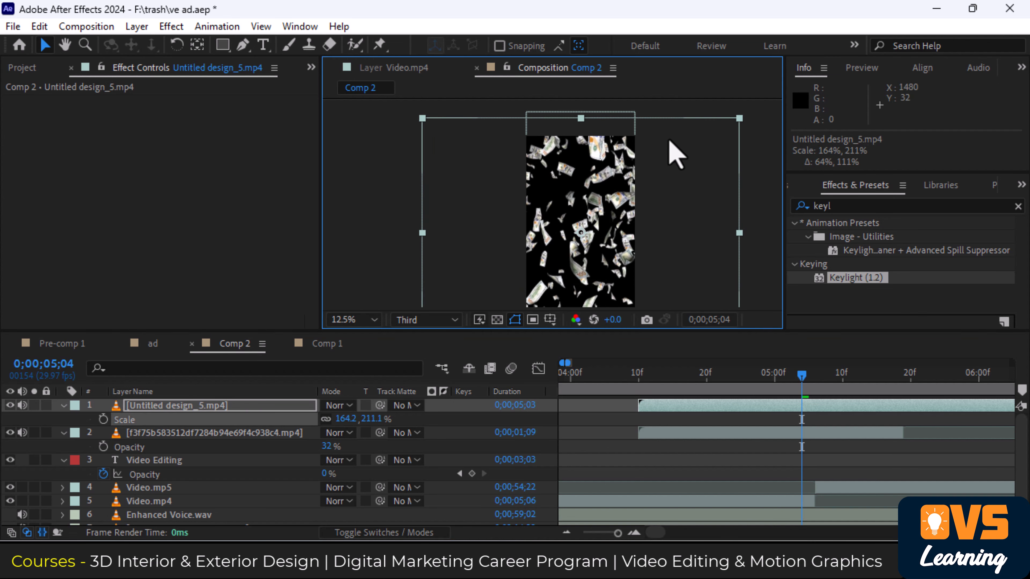
scroll(648, 131, "down", 1)
scroll(617, 172, "up", 1)
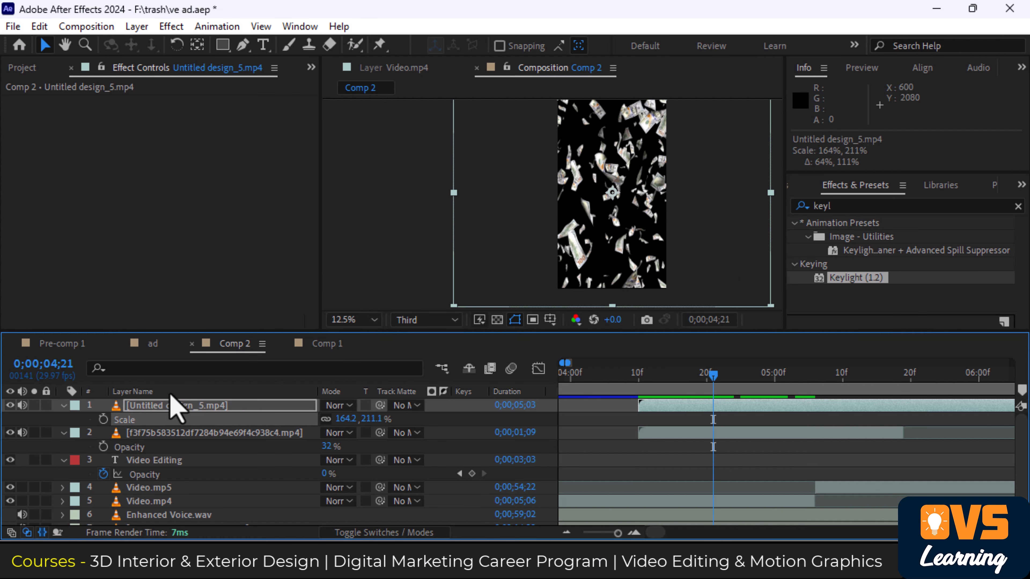
Duplicate the falling-money layer and use the upper copy as the lower copy's track matte to drop the black background
left_click(182, 407)
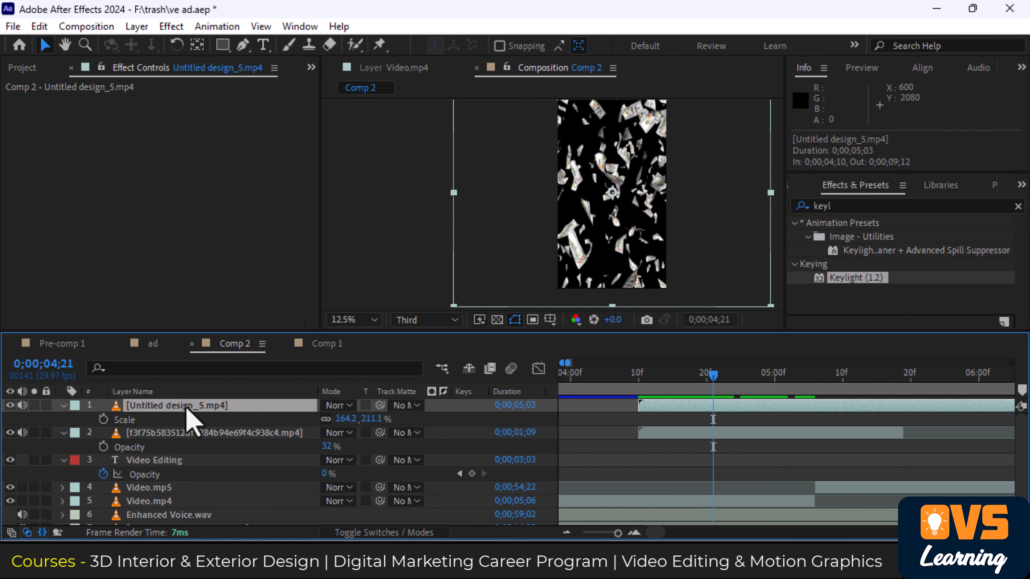
key("ctrl+d")
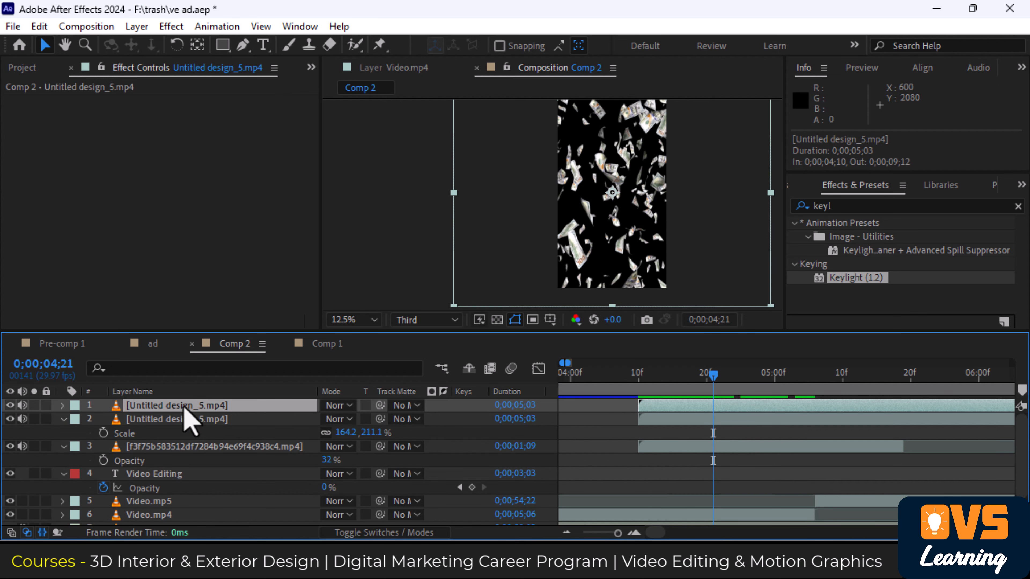
left_click(406, 420)
left_click(484, 260)
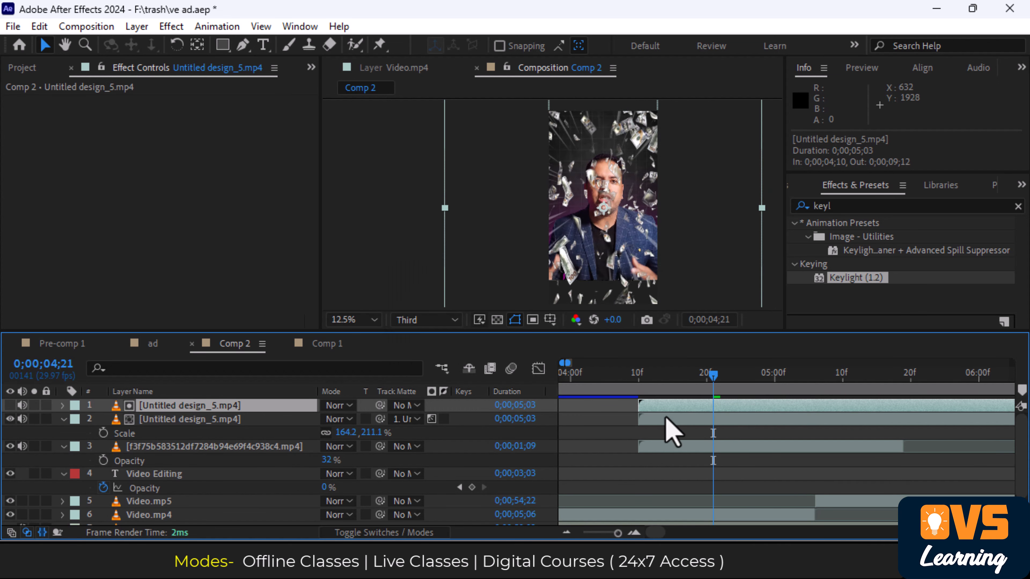
Pre-compose the two Untitled design_5.mp4 layers together as Pre-comp 2
left_click(284, 421, "shift")
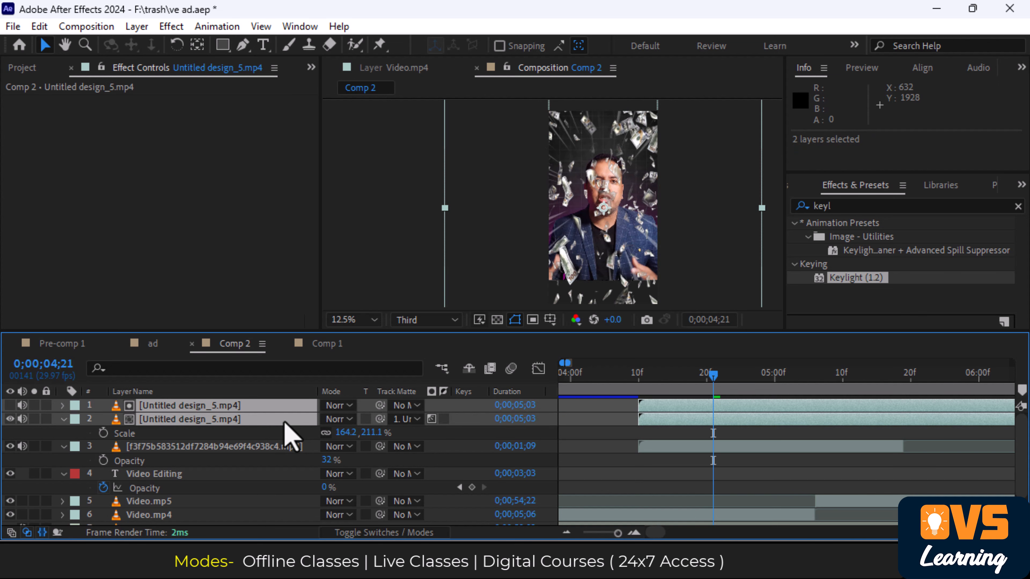
key("ctrl+shift+c")
left_click(559, 383)
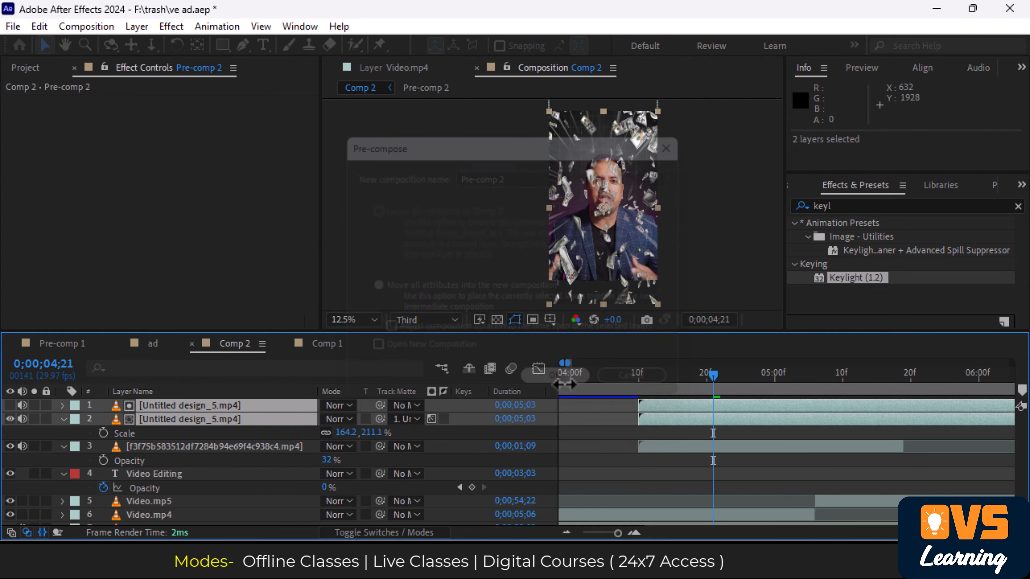
Move Pre-comp 2 down the layer stack to just below the Champ music track, behind the presenter cutout
key("ctrl+bracketleft")
key("ctrl+bracketleft")
key("ctrl+bracketleft")
key("ctrl+bracketleft")
key("ctrl+bracketleft")
key("ctrl+bracketleft")
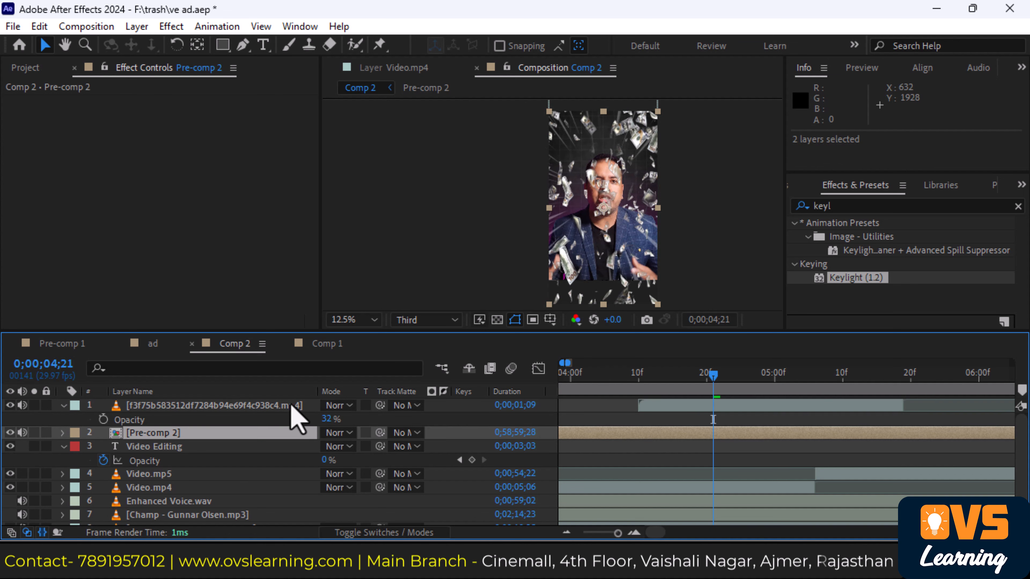
scroll(593, 182, "down", 1)
scroll(570, 260, "up", 1)
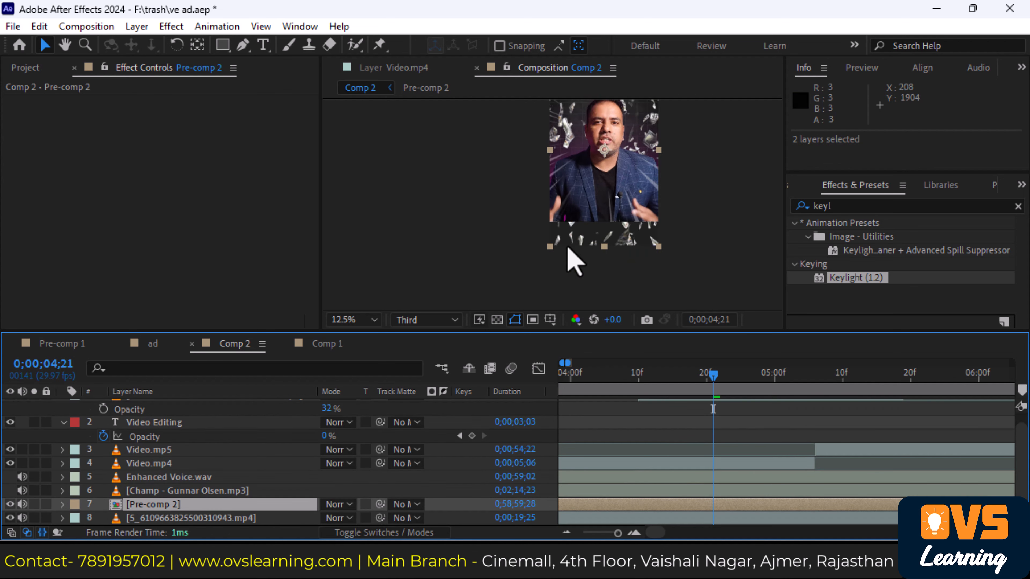
Move Pre-comp 2 up to position 540, 712 and inspect how its lower edge meets the bottom of the presenter's footage
scroll(602, 253, "down", 1)
scroll(612, 244, "up", 1)
left_click(613, 244)
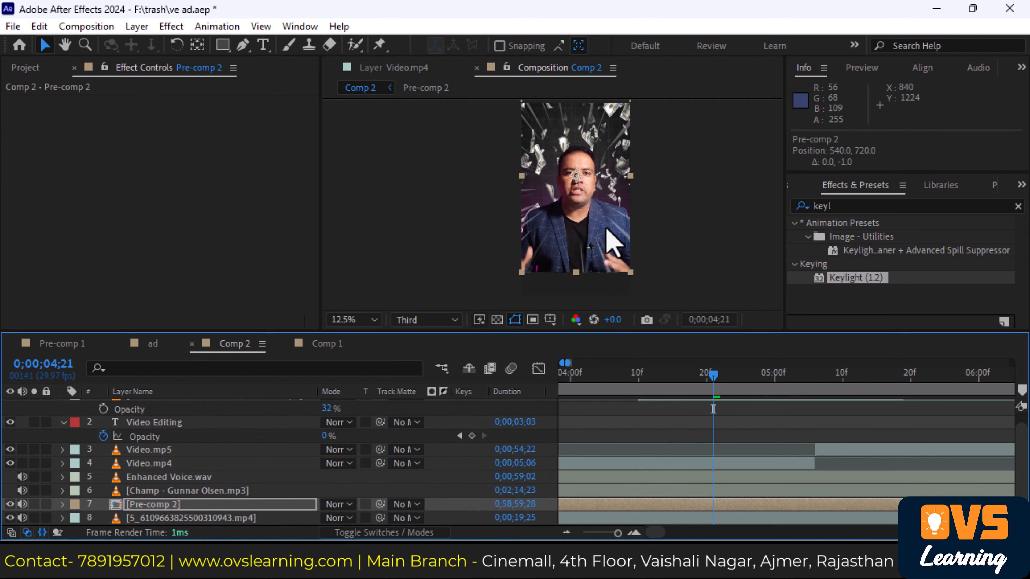
scroll(595, 295, "up", 1)
scroll(588, 283, "up", 1)
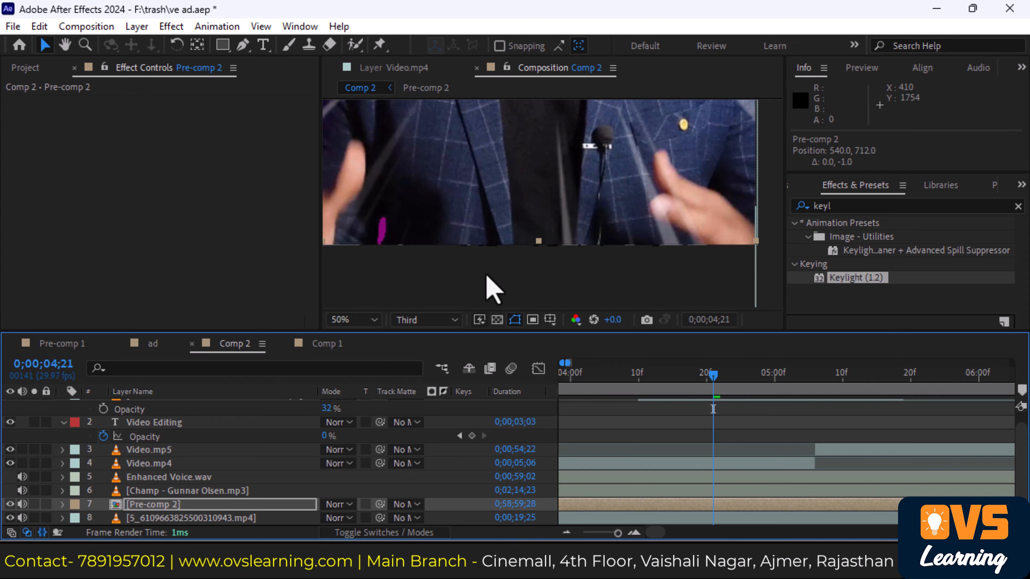
left_click_drag(549, 276, 583, 248)
scroll(597, 266, "down", 2)
scroll(591, 280, "up", 1)
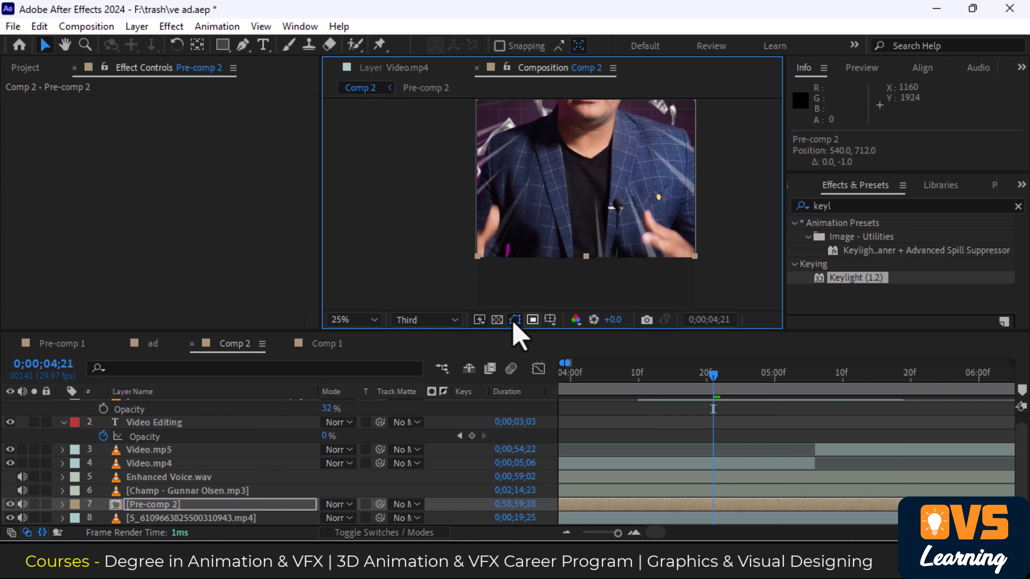
scroll(606, 262, "down", 1)
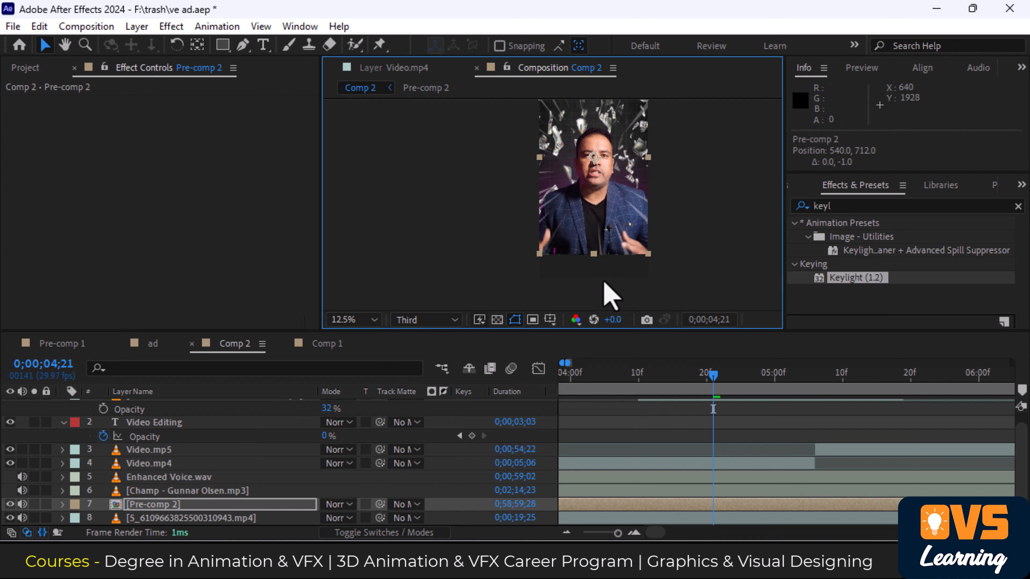
scroll(604, 294, "up", 1)
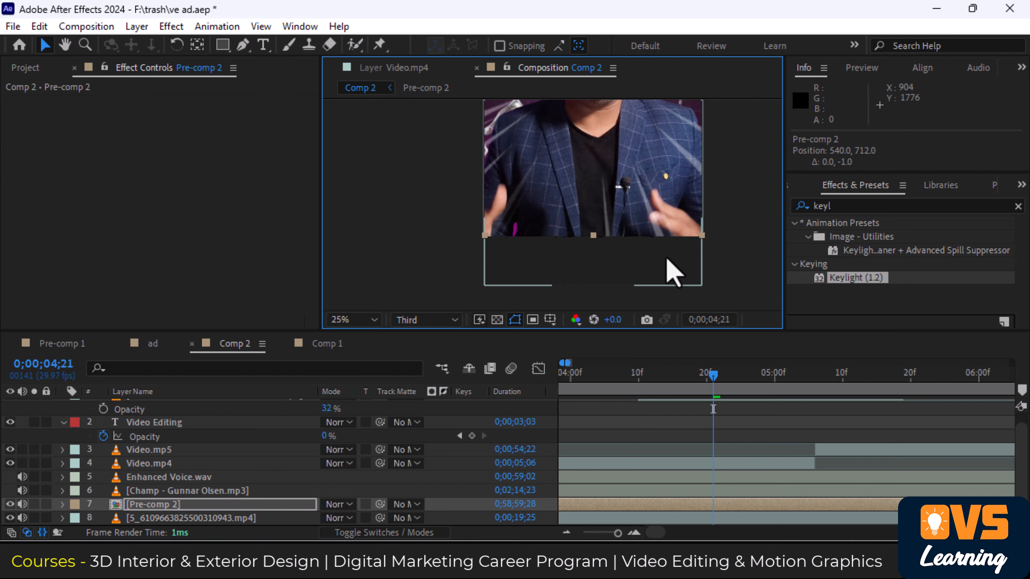
scroll(604, 280, "down", 1)
scroll(604, 267, "up", 1)
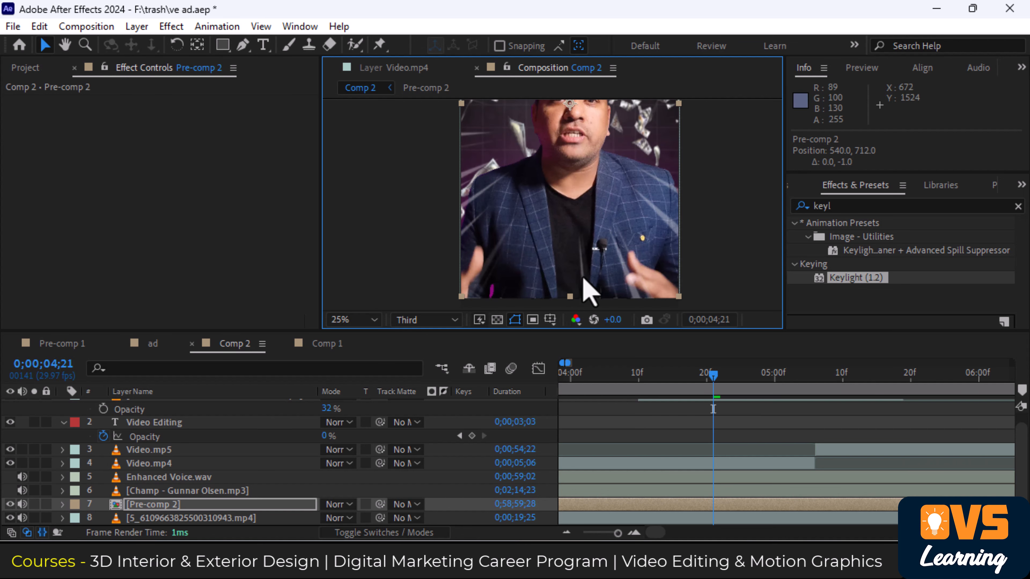
scroll(561, 266, "down", 1)
Deselect Pre-comp 2, preview the falling-money section, and park the playhead at 0;00;05;00
left_click(705, 239)
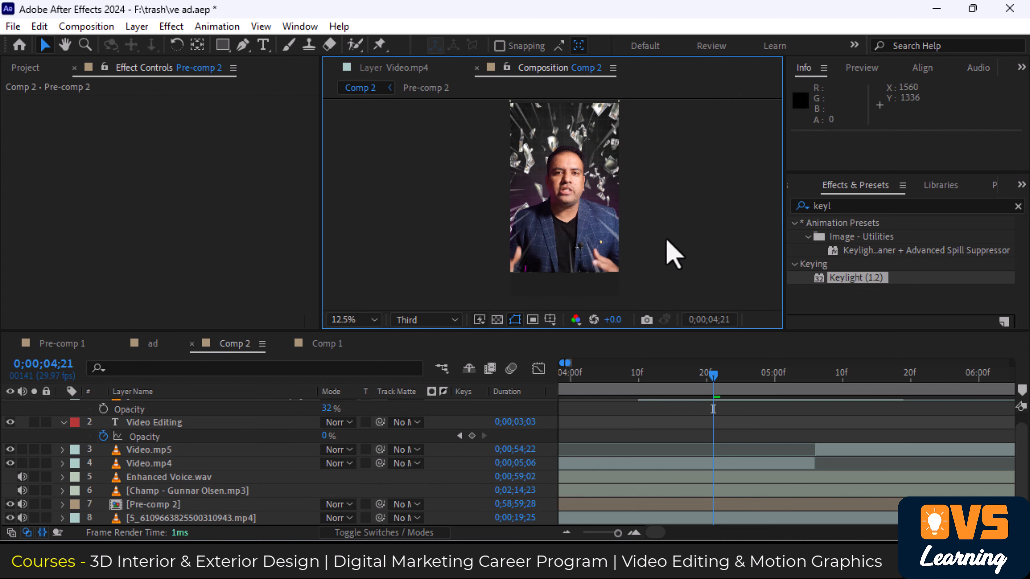
key("space")
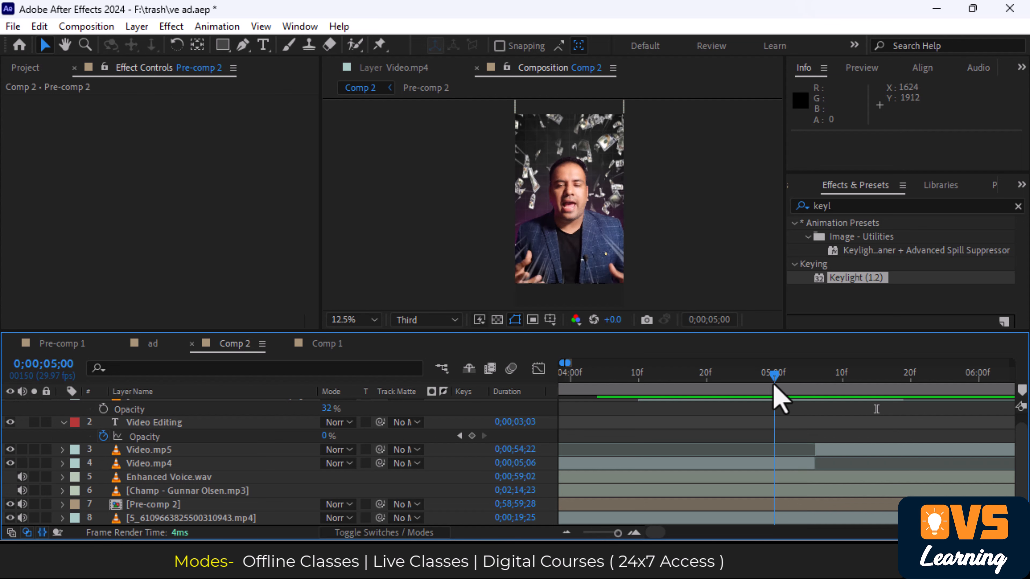
left_click(774, 390)
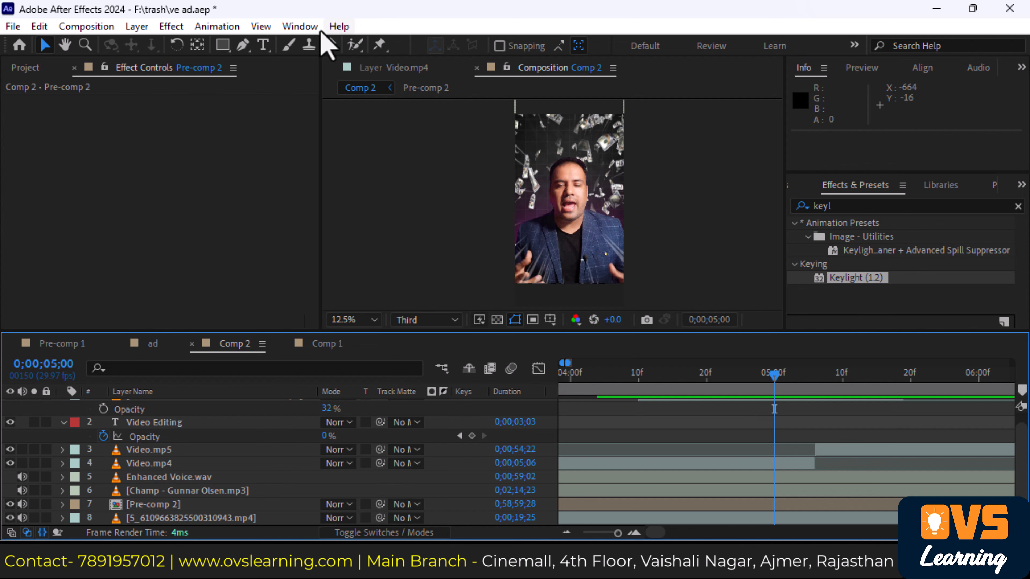
Open Animation Composer 3, play back the Video Editing title section, and place the playhead at 0;00;02;14
left_click(299, 27)
left_click(535, 112)
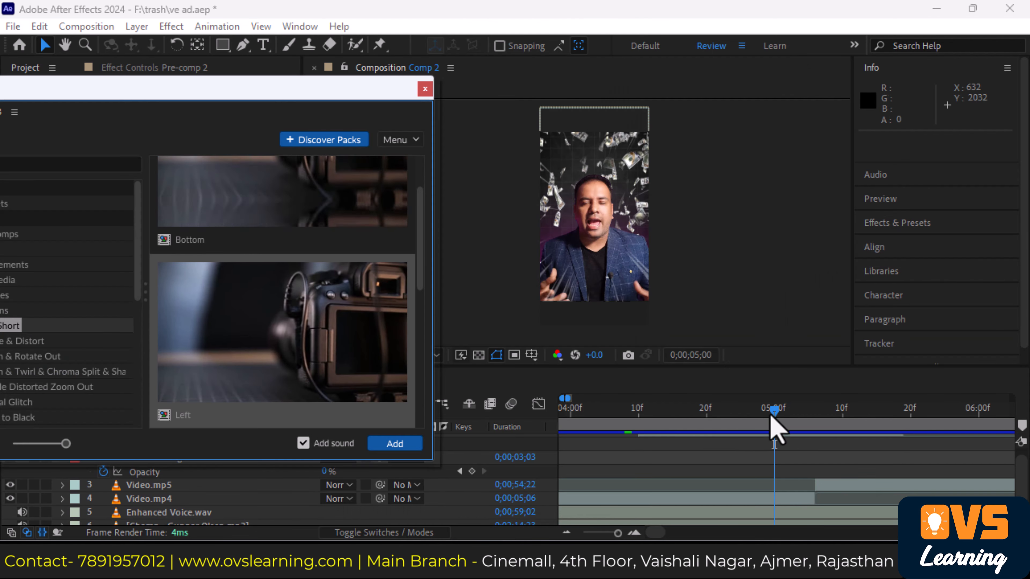
left_click_drag(770, 415, 440, 426)
scroll(676, 453, "down", 4)
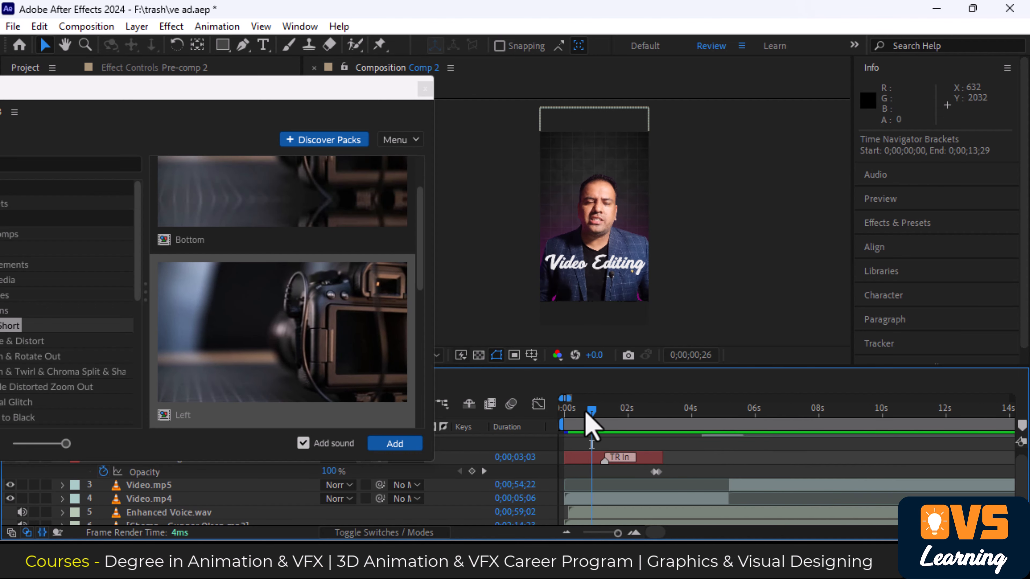
key("space")
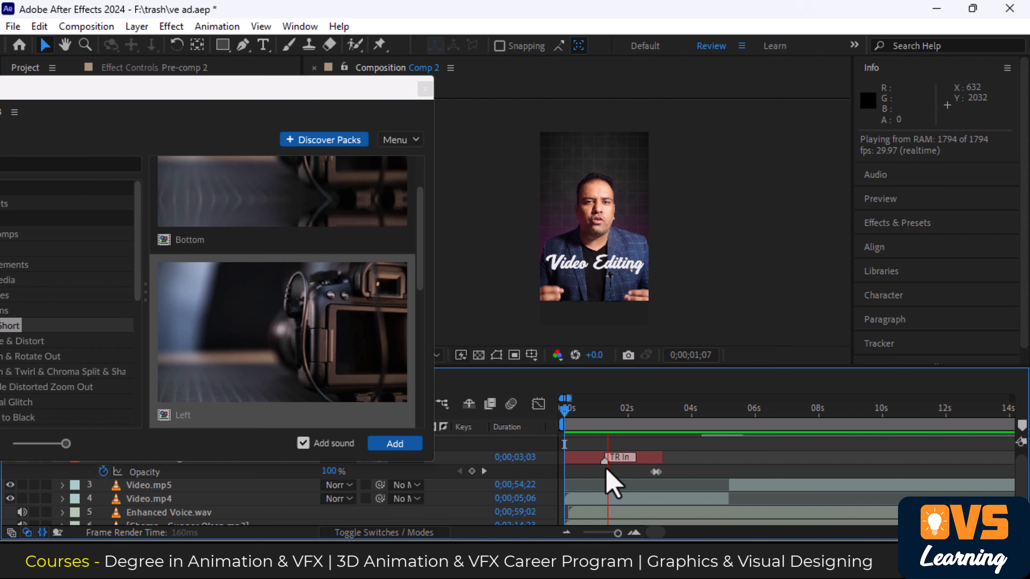
key("space")
scroll(623, 478, "up", 4)
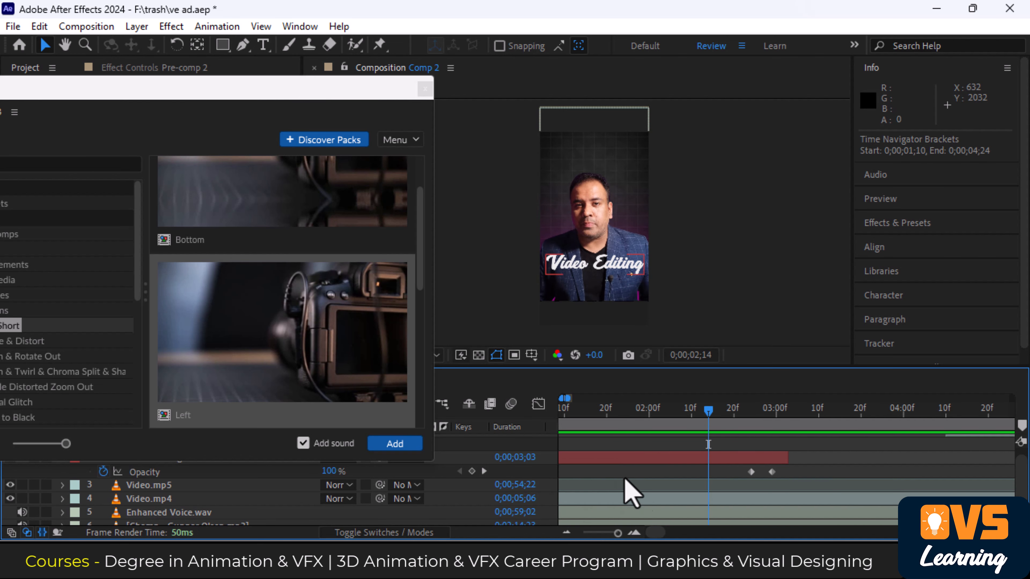
scroll(692, 480, "up", 1)
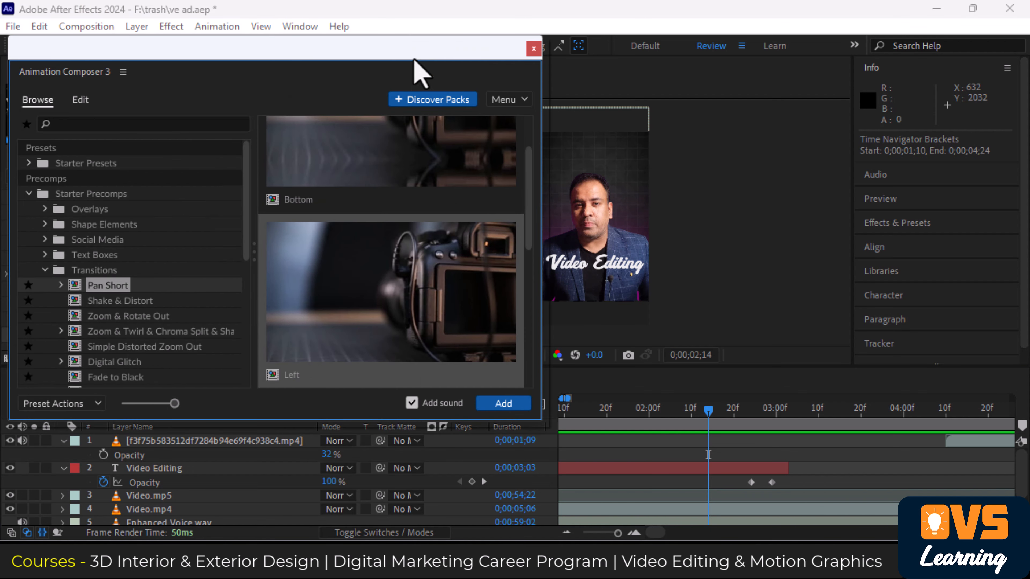
Add the Pan Short Left transition with sound at 0;00;02;14, close Animation Composer, and preview from 0;00;02;06
left_click_drag(414, 59, 280, 120)
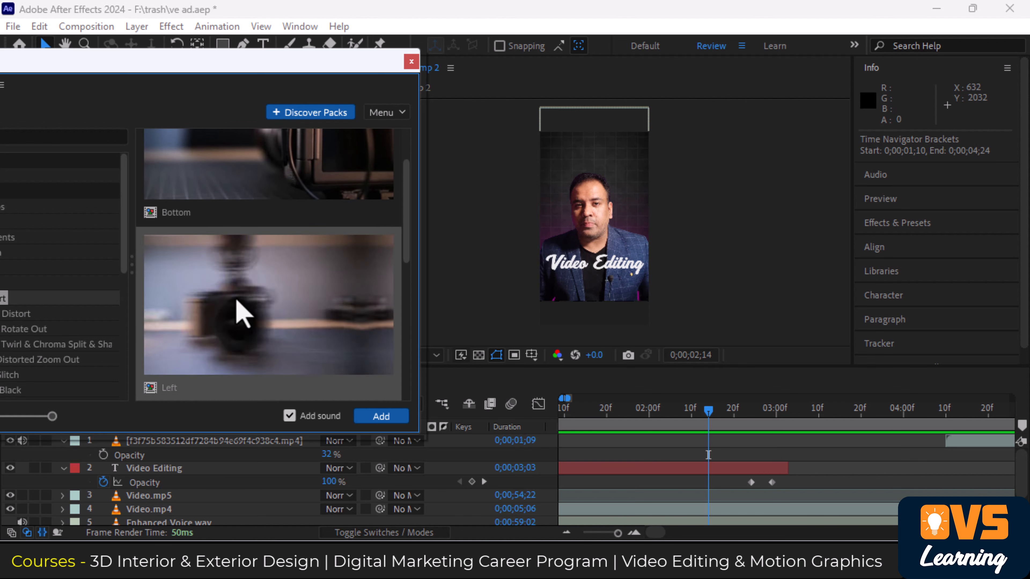
left_click(385, 417)
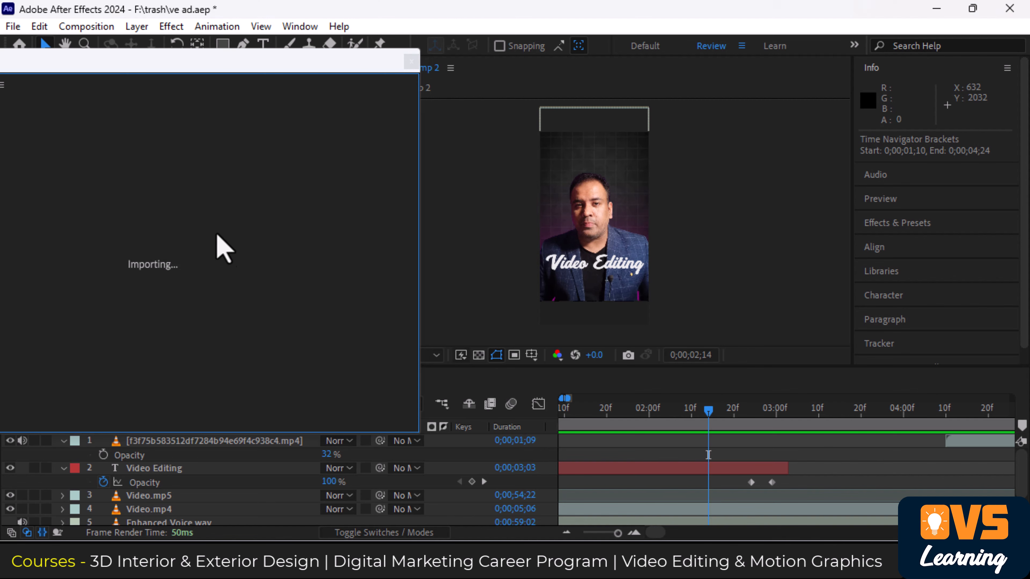
left_click(411, 62)
left_click_drag(708, 410, 676, 413)
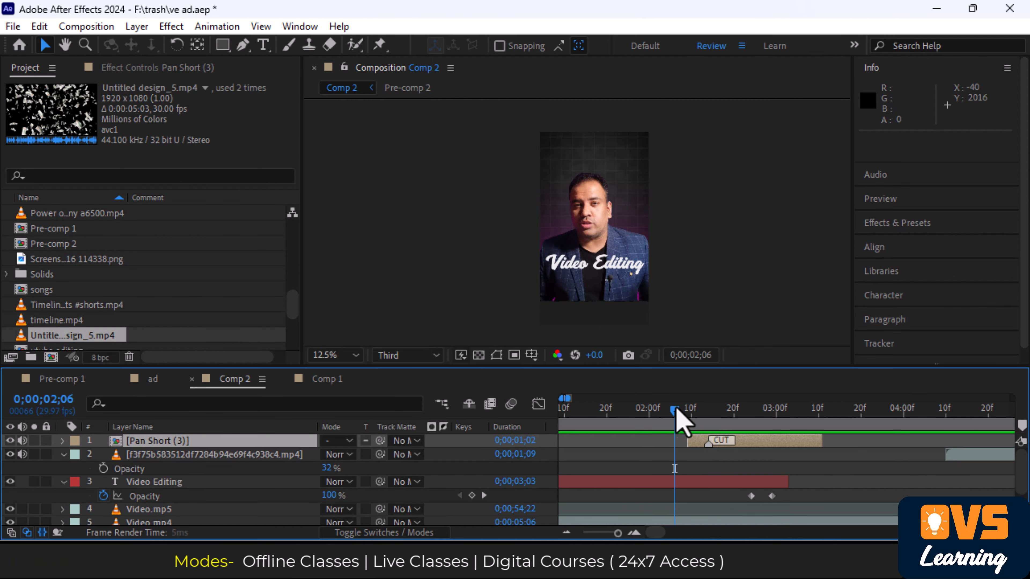
key("space")
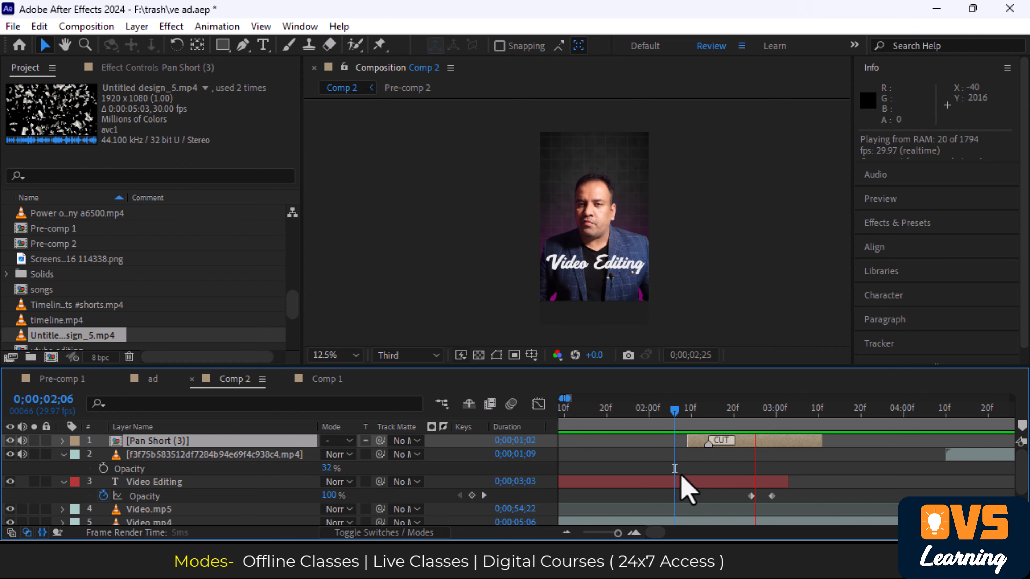
Preview Comp 2 from 0;00;02;09 through the transition and falling-money section, and stop playback at 0;00;06;10
left_click(687, 412)
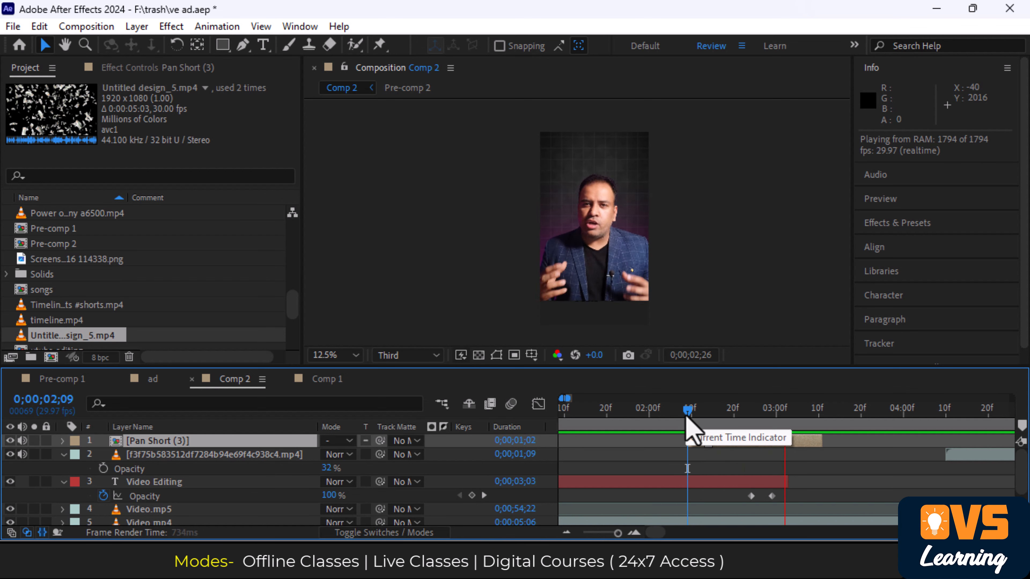
key("space")
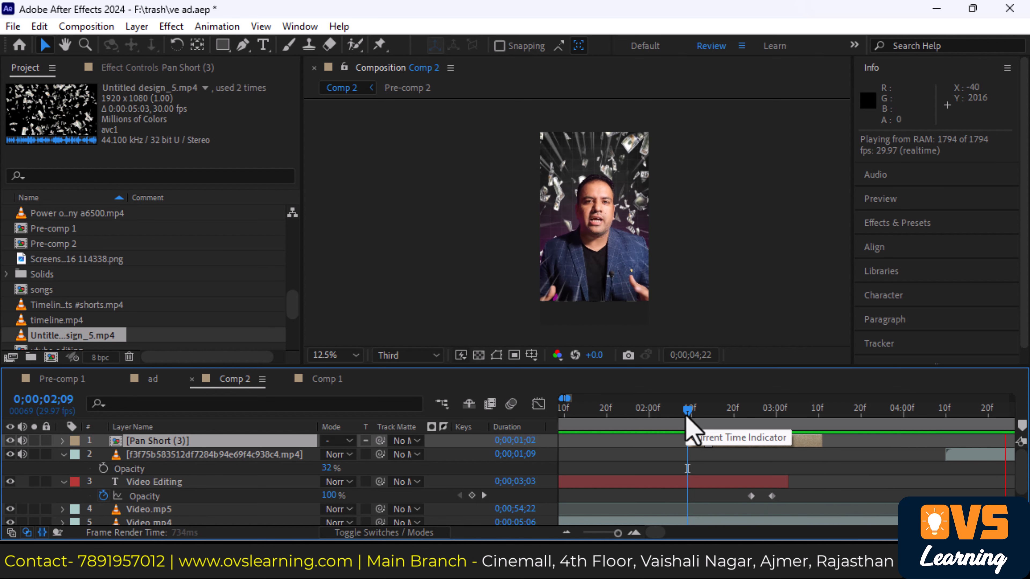
key("space")
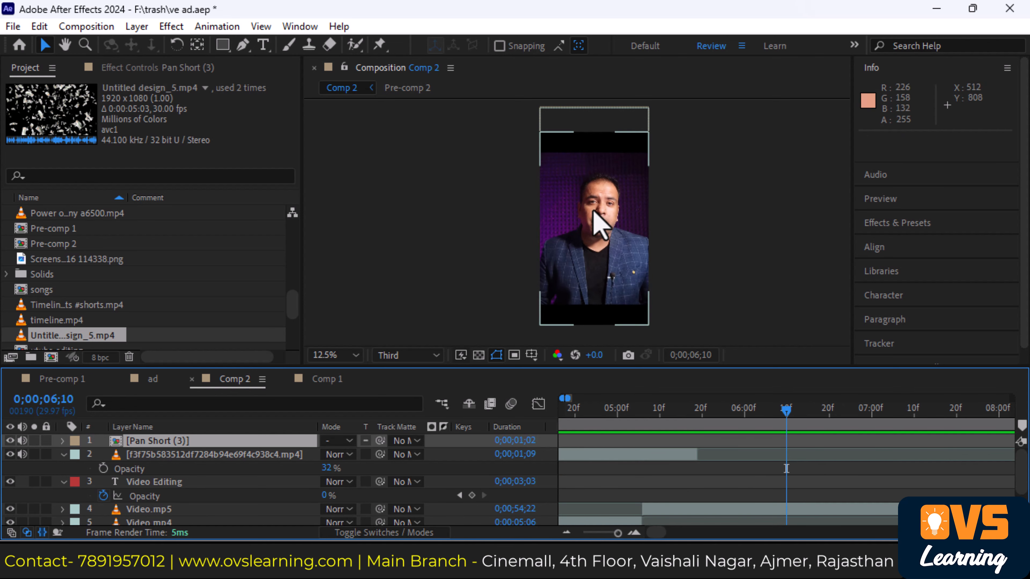
Inspect the presenter's framing and the lower edge of the footage at 0;00;06;10
scroll(594, 212, "up", 2)
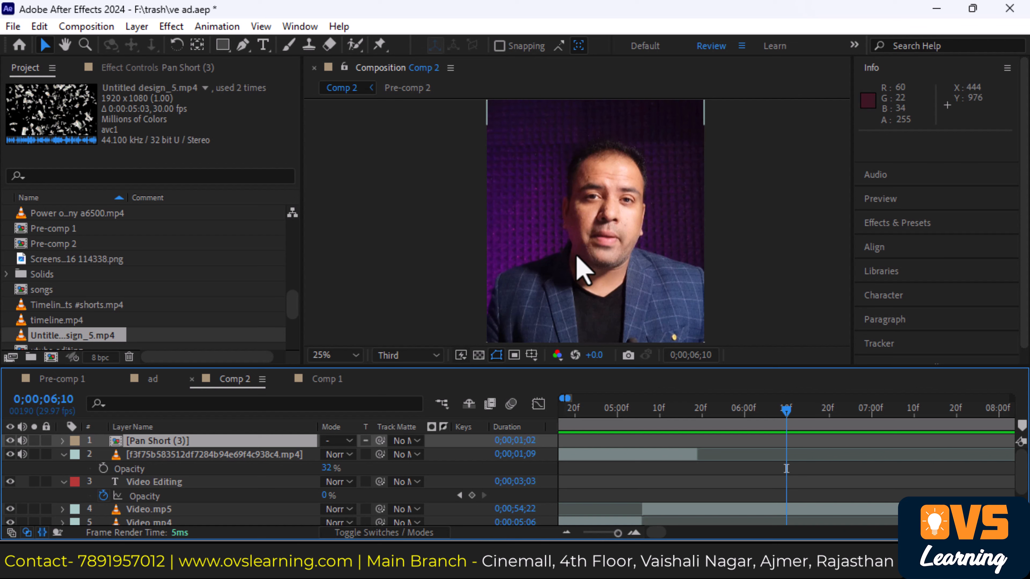
scroll(582, 264, "down", 2)
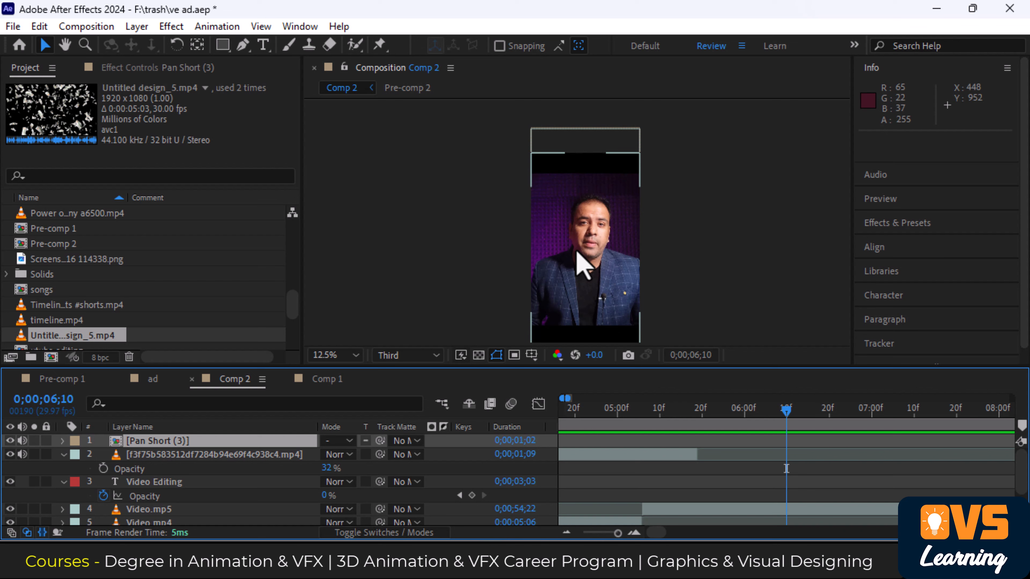
scroll(582, 287, "up", 1)
left_click_drag(608, 262, 620, 172)
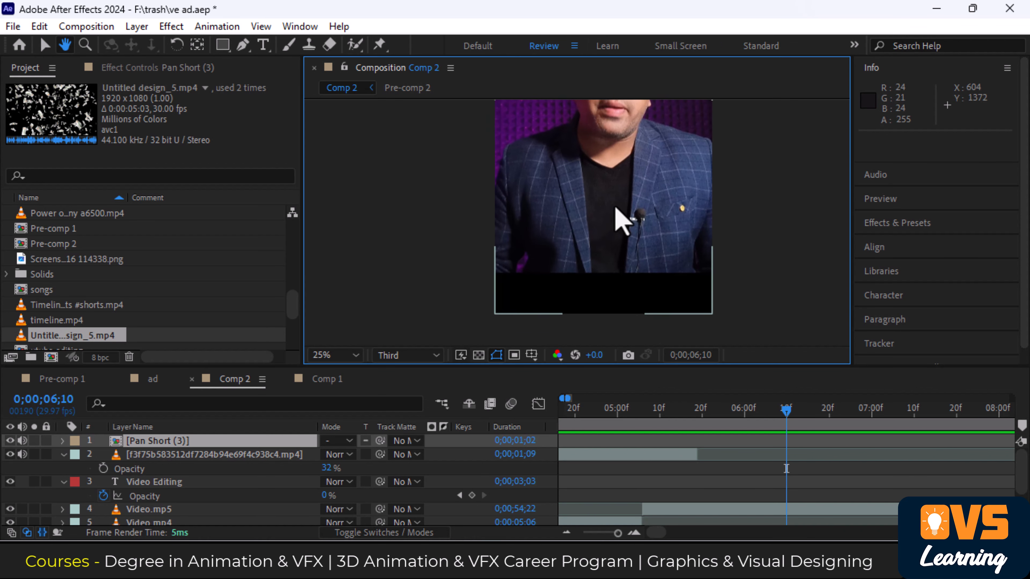
left_click_drag(616, 208, 613, 209)
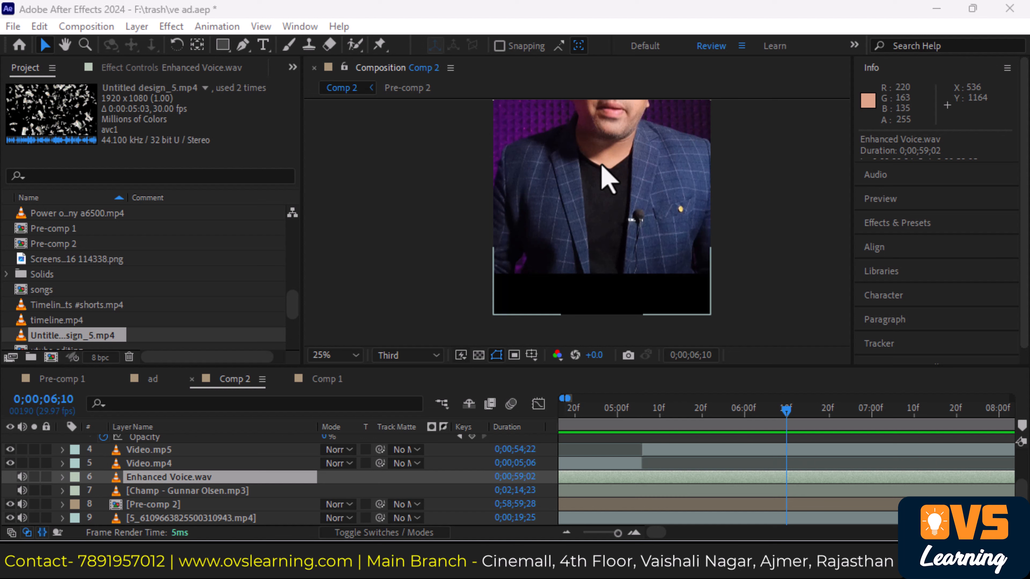
Try to move the Video.mp5 layer to about 628, 1417 in the composition, and deselect it
scroll(602, 162, "down", 2)
left_click(598, 199)
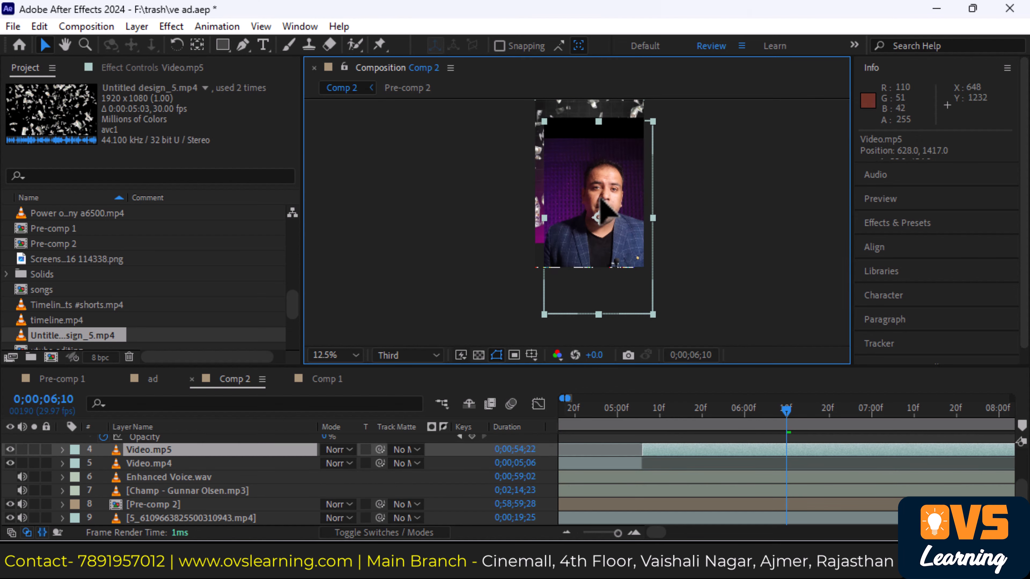
left_click(662, 207)
scroll(719, 192, "up", 2)
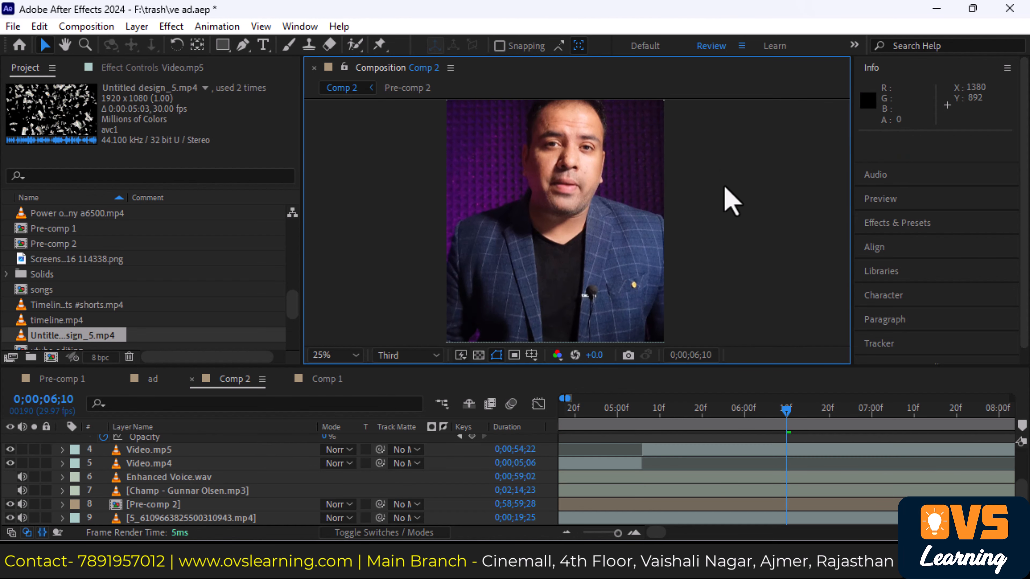